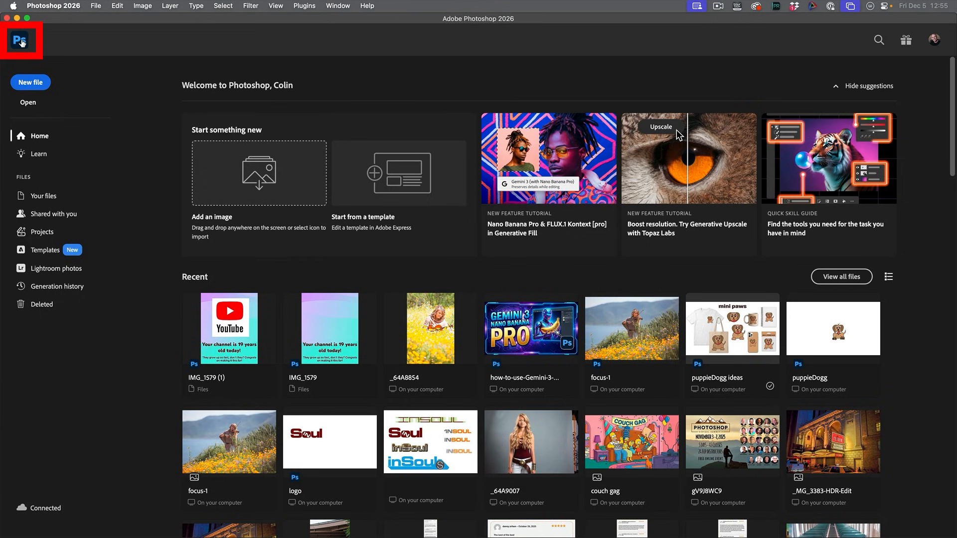
Step: Create a new document from the Letter print preset in landscape orientation, 11 x 8.5 inches at 300 pixels/inch
left_click(96, 6)
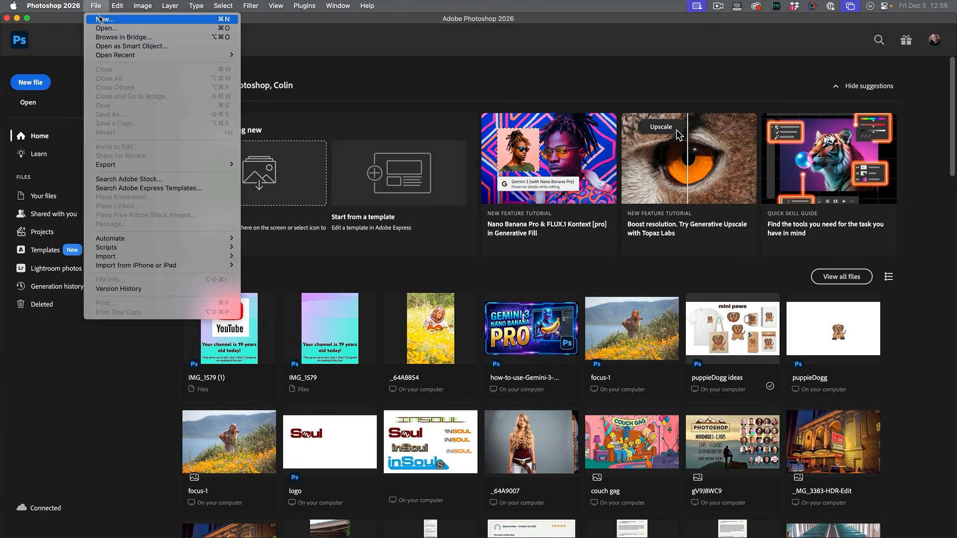
left_click(100, 19)
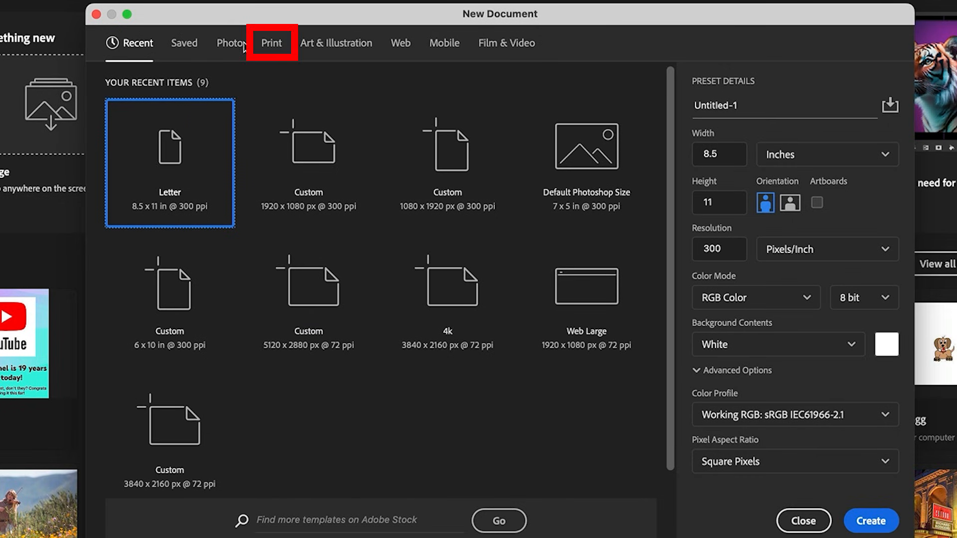
left_click(271, 46)
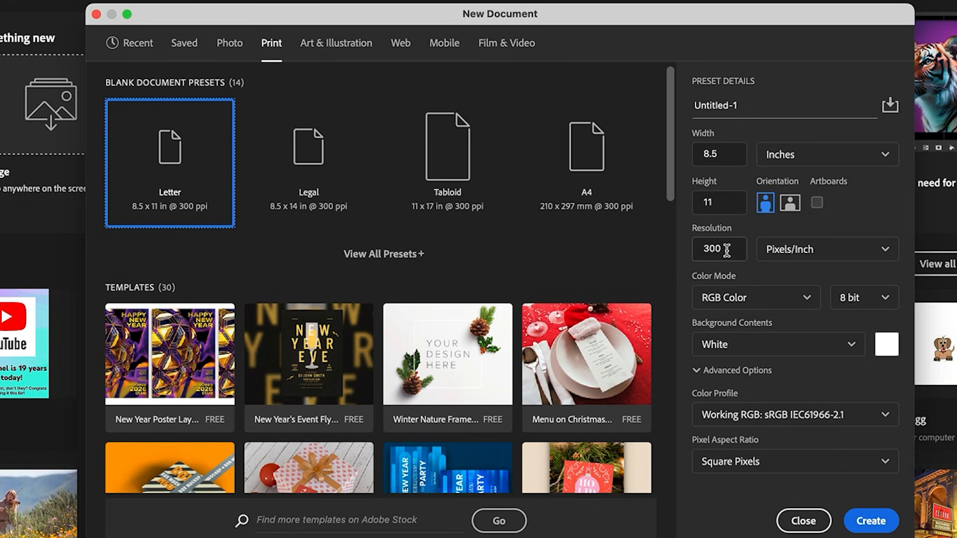
left_click(795, 208)
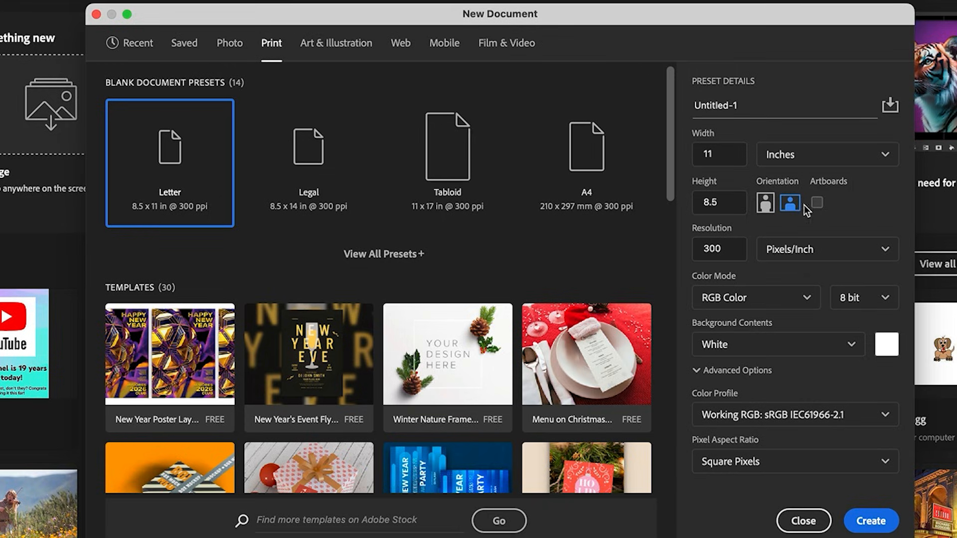
left_click(871, 521)
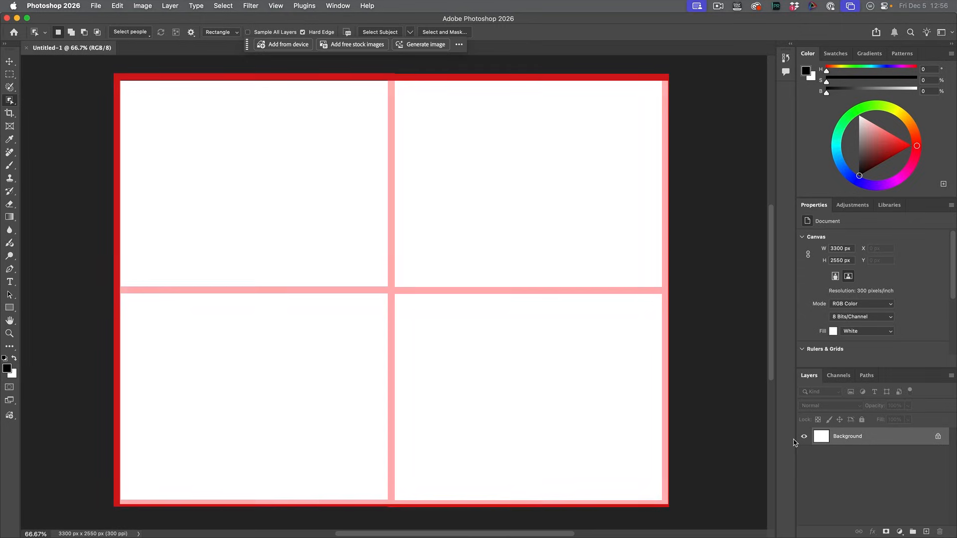
Step: Add a new guide layout with 2 columns and 2 rows that divides the canvas into four panels
key("v")
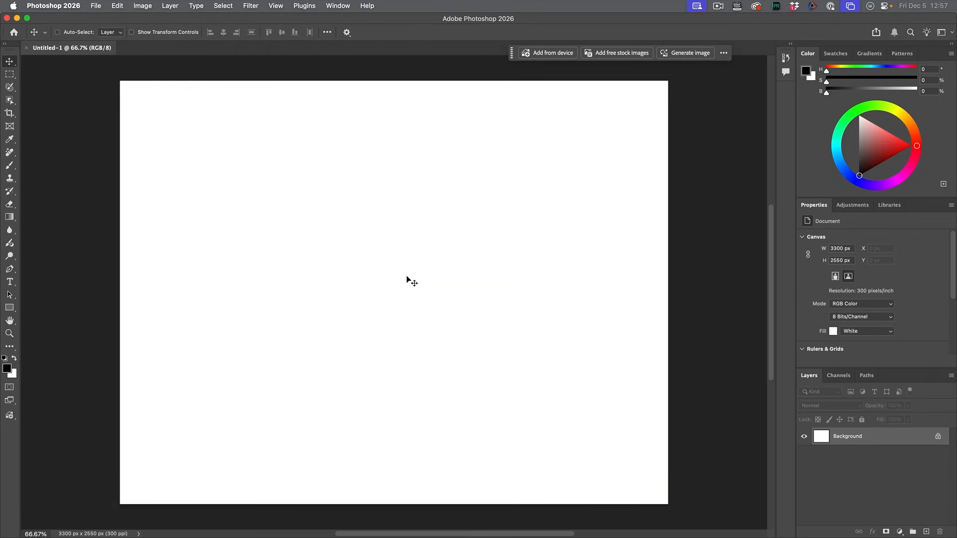
left_click(277, 6)
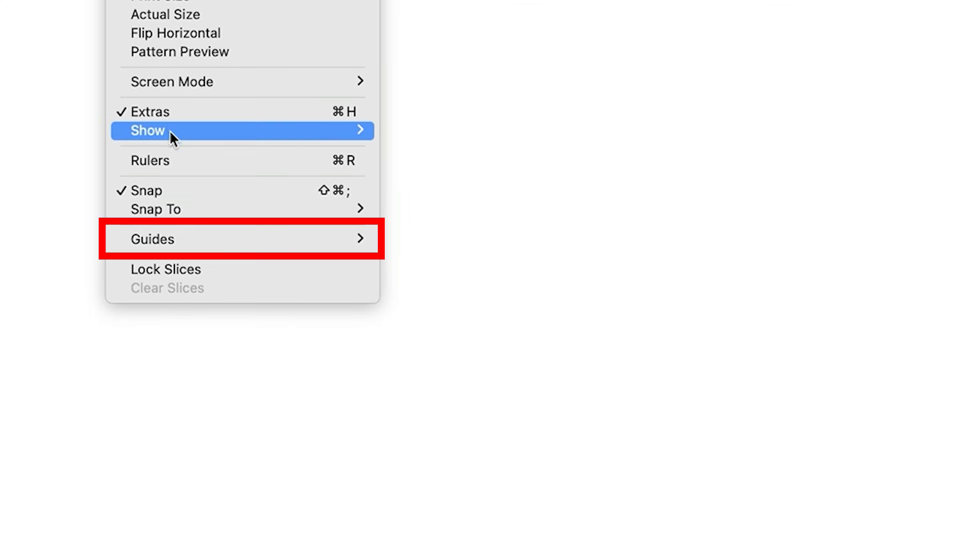
mouse_move(185, 238)
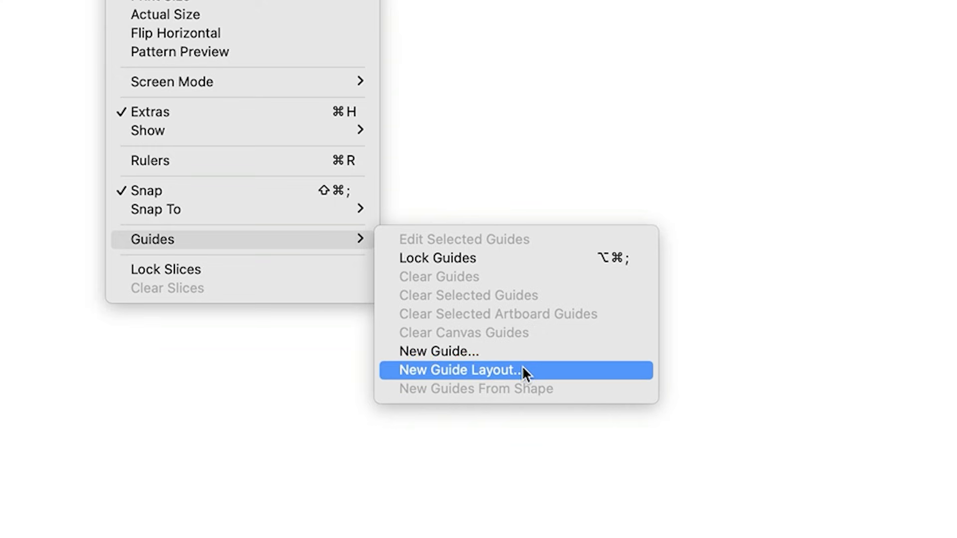
left_click(522, 370)
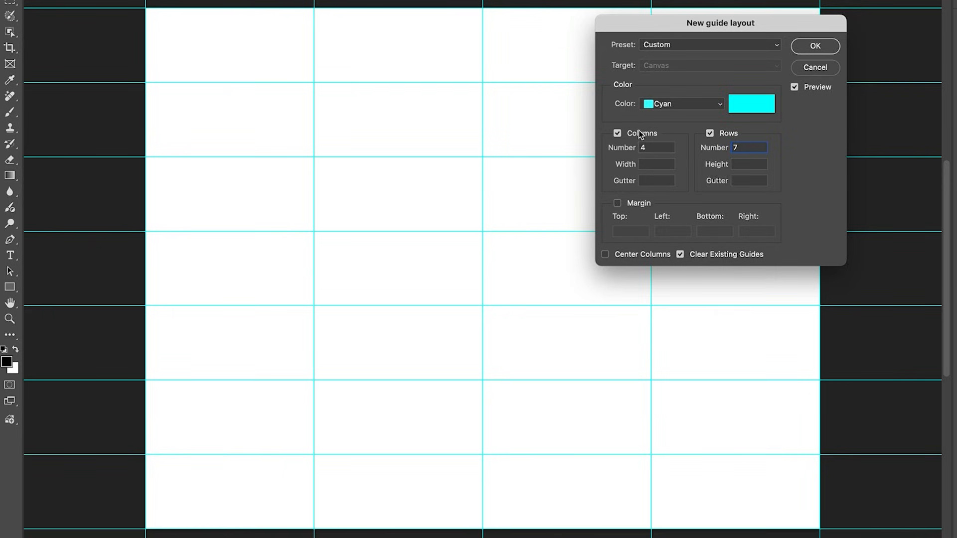
double_click(649, 147)
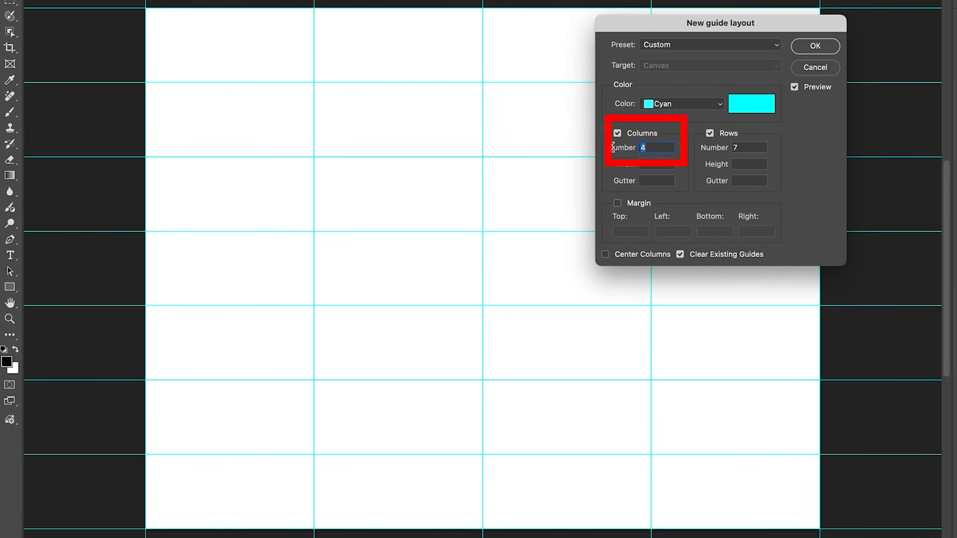
type("2")
left_click(745, 145)
key("BackSpace")
type("2")
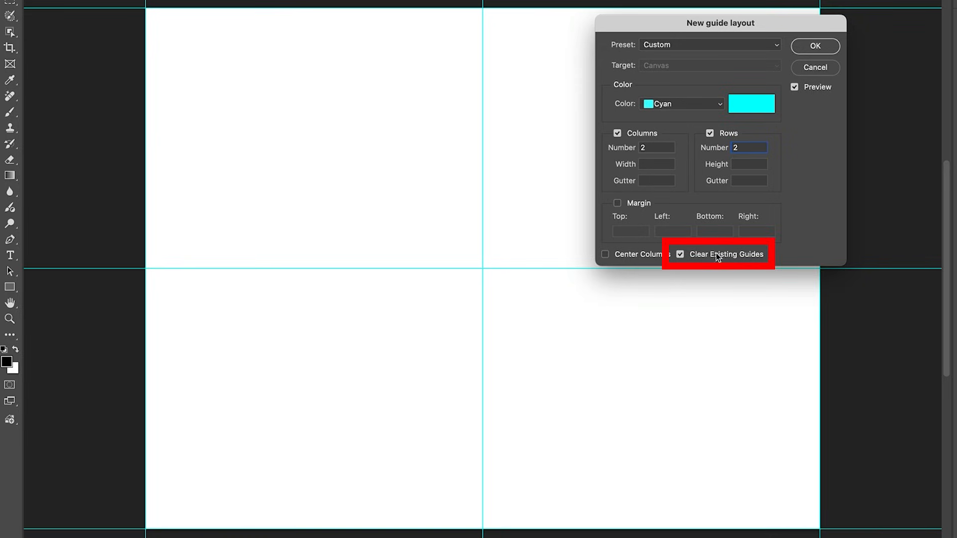
left_click(816, 46)
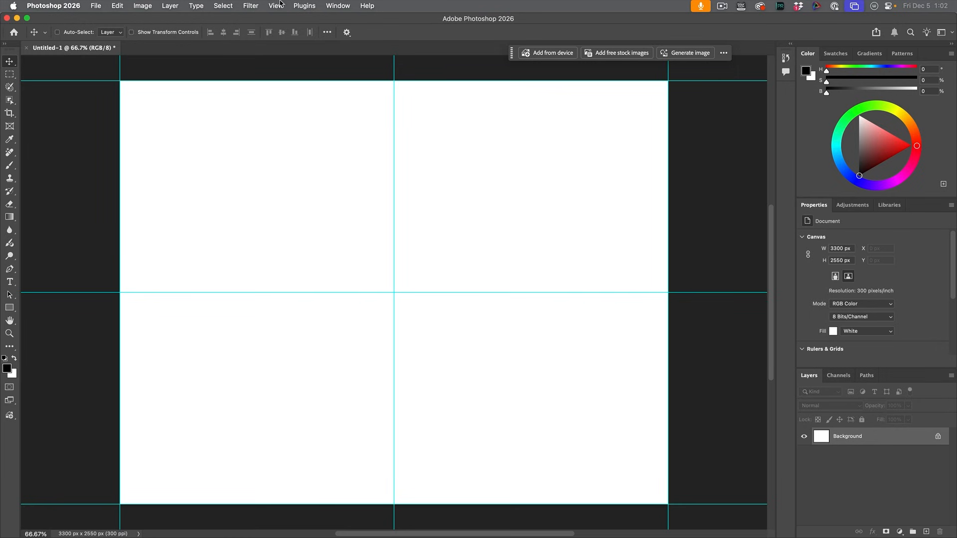
Step: Start another guide layout with only Margin enabled, turning off Columns, Rows and Clear Existing Guides
left_click(274, 5)
mouse_move(289, 263)
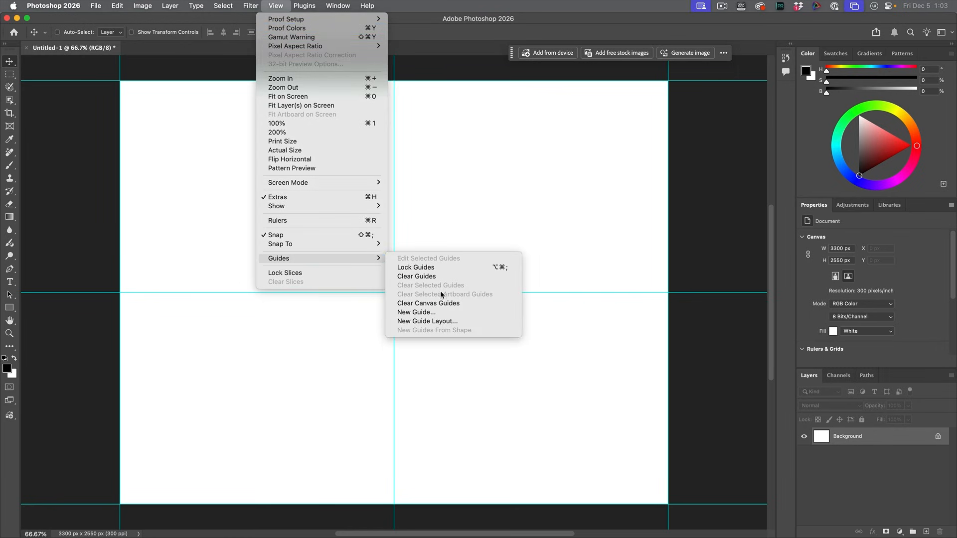
left_click(438, 321)
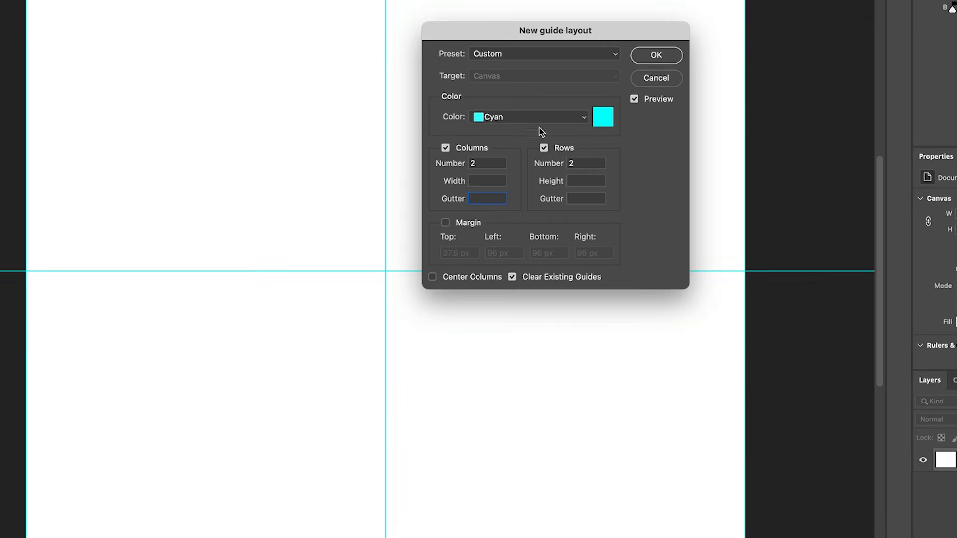
left_click(514, 278)
left_click(445, 148)
left_click(545, 149)
left_click(445, 222)
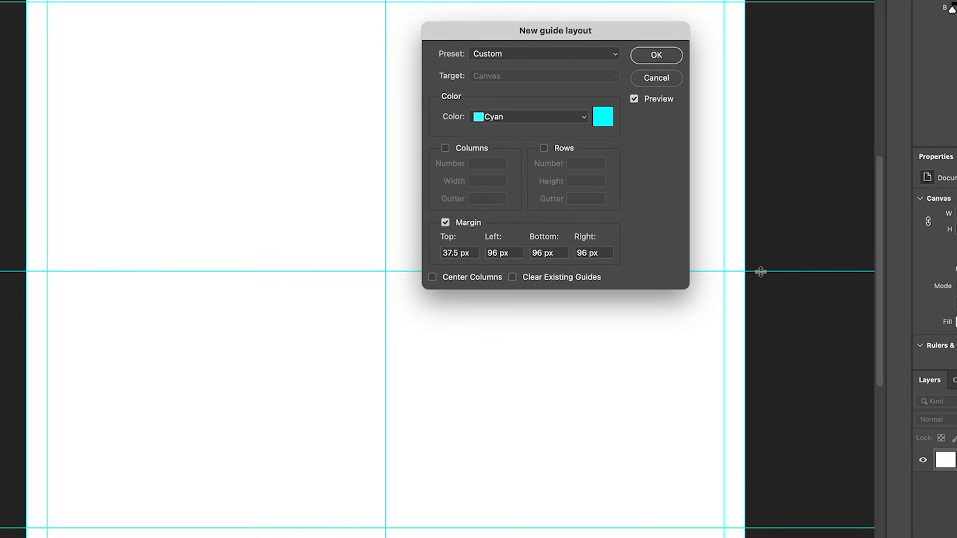
Step: Set the guide layout's top margin to 0.125 in and select that value for copying
left_click_drag(474, 252, 405, 252)
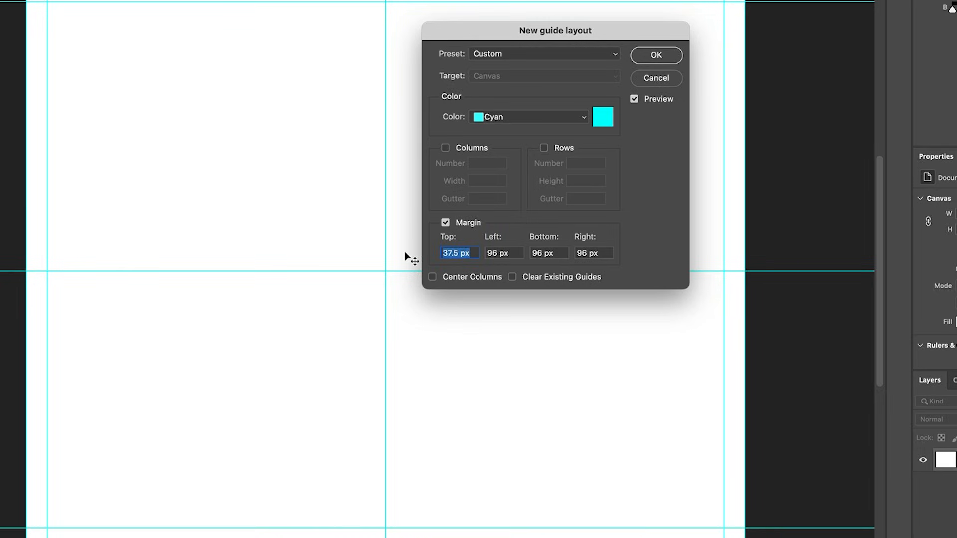
type(".12")
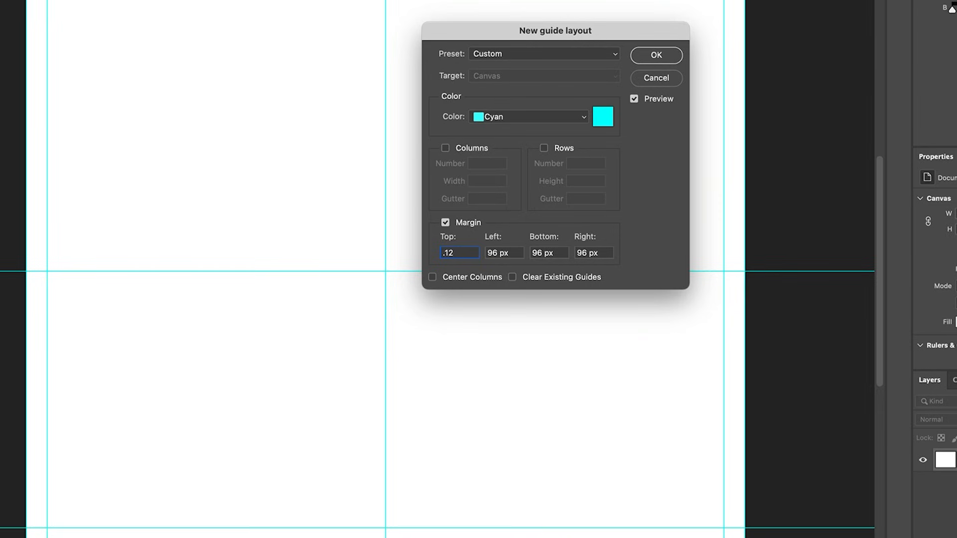
type("5 in")
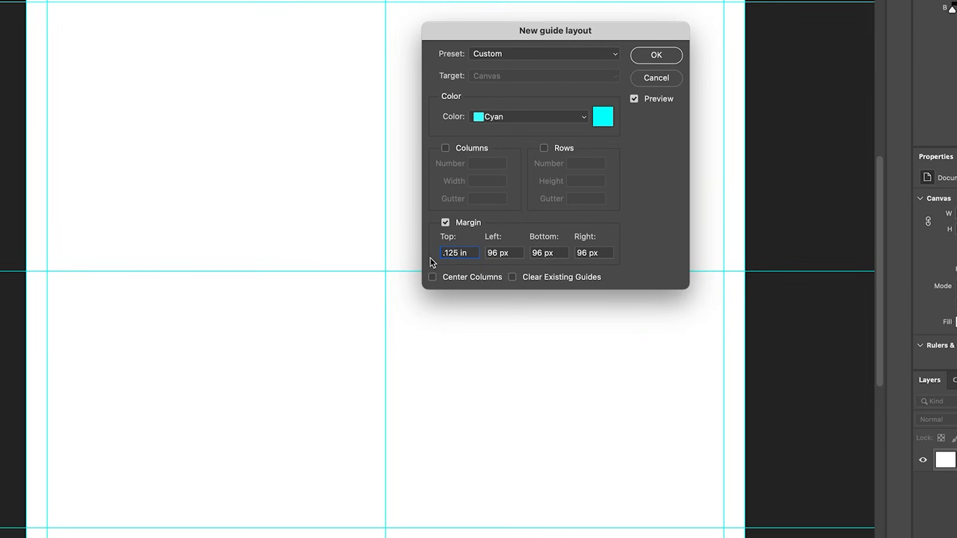
left_click(491, 253)
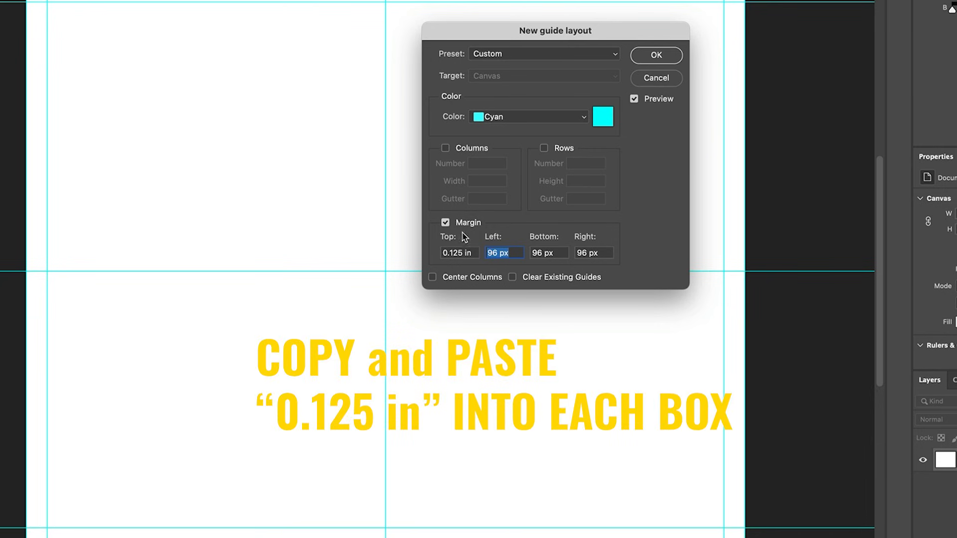
left_click(467, 254)
left_click_drag(468, 254, 442, 253)
key("super+c")
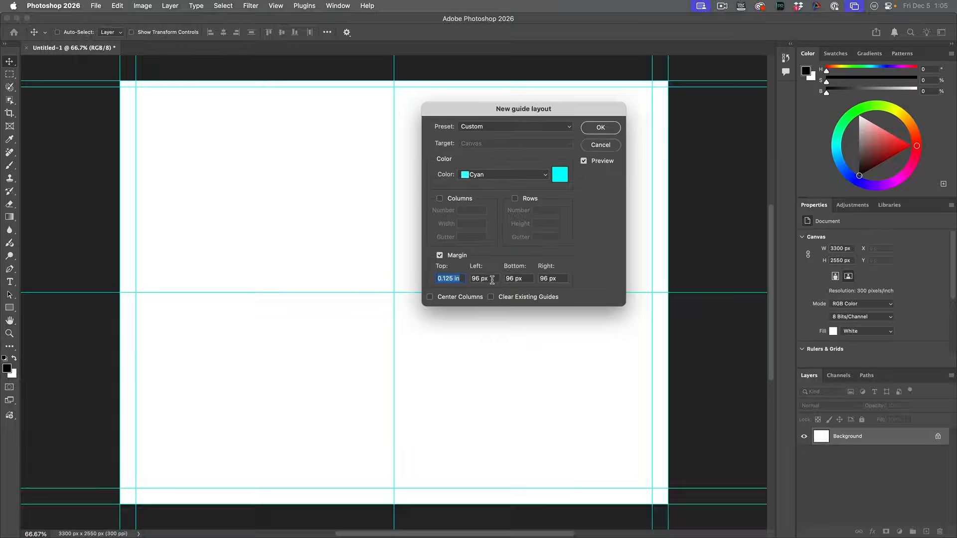
Step: Paste 0.125 in as the left, bottom and right margins and apply the guide layout
key("Tab")
key("super+v")
left_click_drag(524, 278, 505, 278)
key("super+v")
left_click_drag(564, 277, 539, 278)
key("super+v")
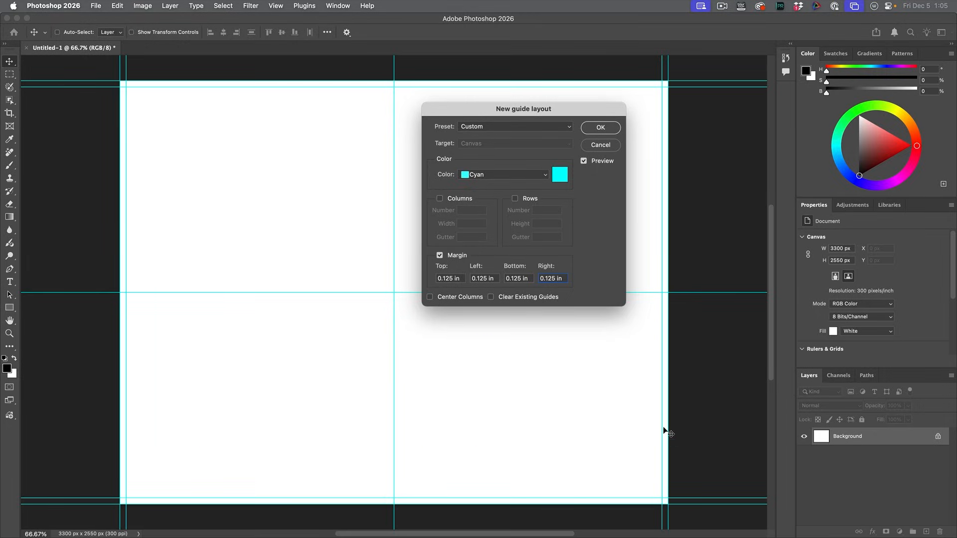
left_click(590, 127)
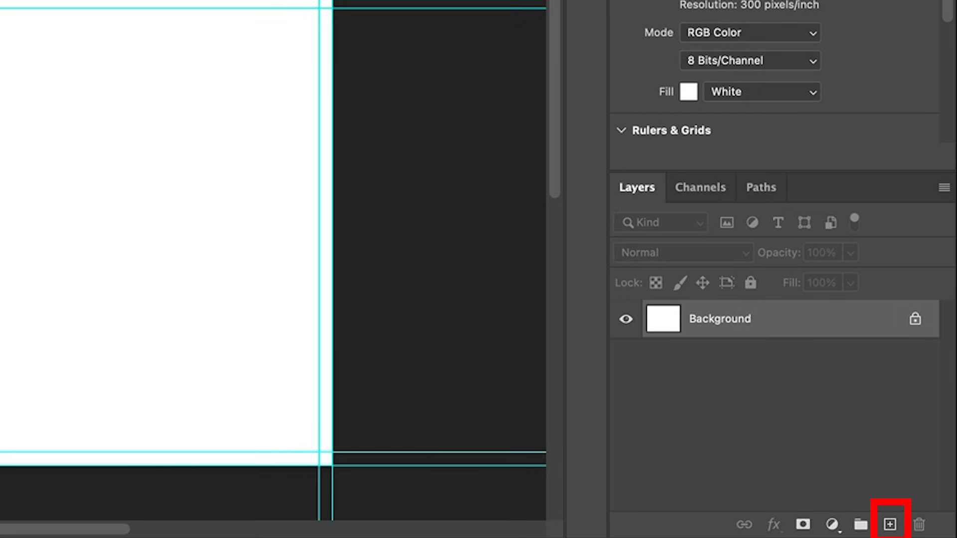
Step: Add a new layer above the Background and name it "crop Marks"
left_click(890, 523)
double_click(711, 318)
type("c")
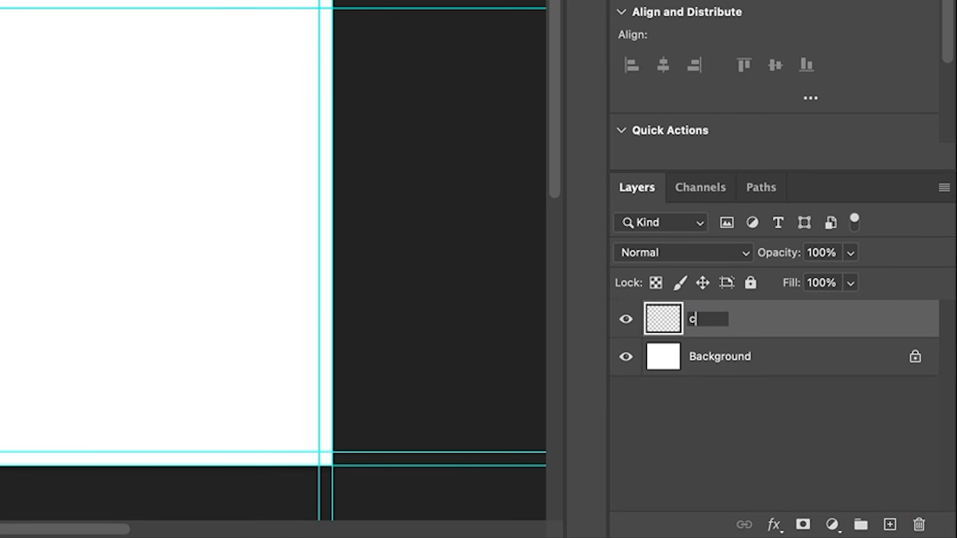
type("rop Marks")
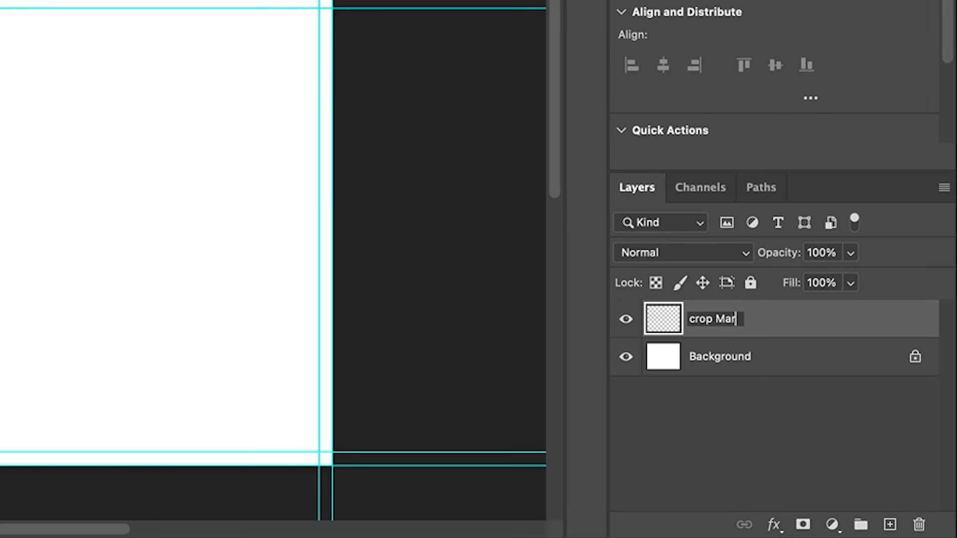
key("Return")
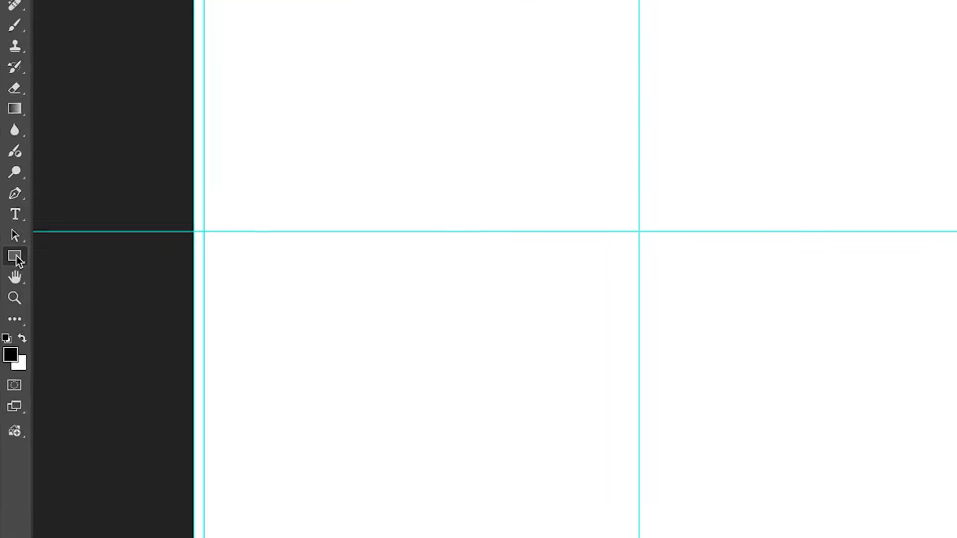
Step: Set up the Line tool to draw in Pixels mode with a weight of 1 px
right_click(15, 256)
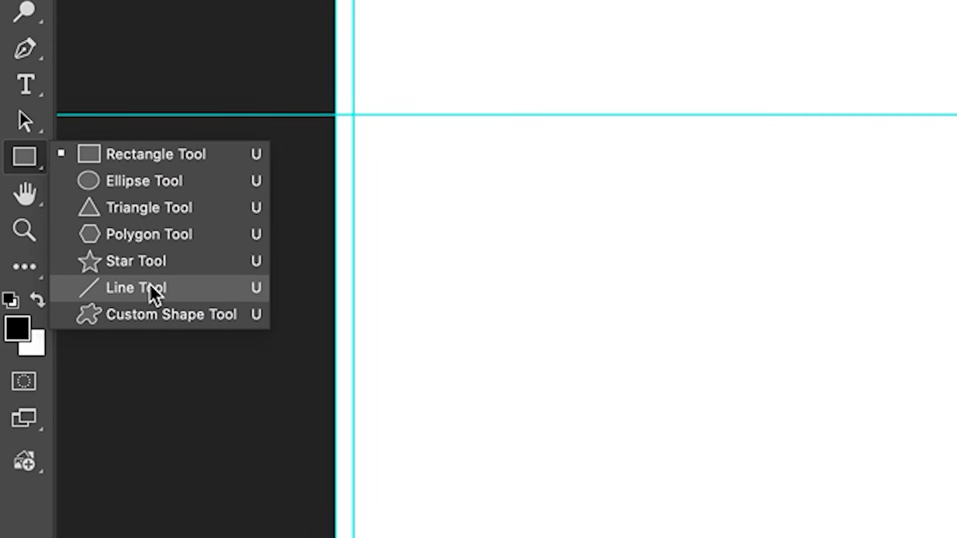
left_click(150, 288)
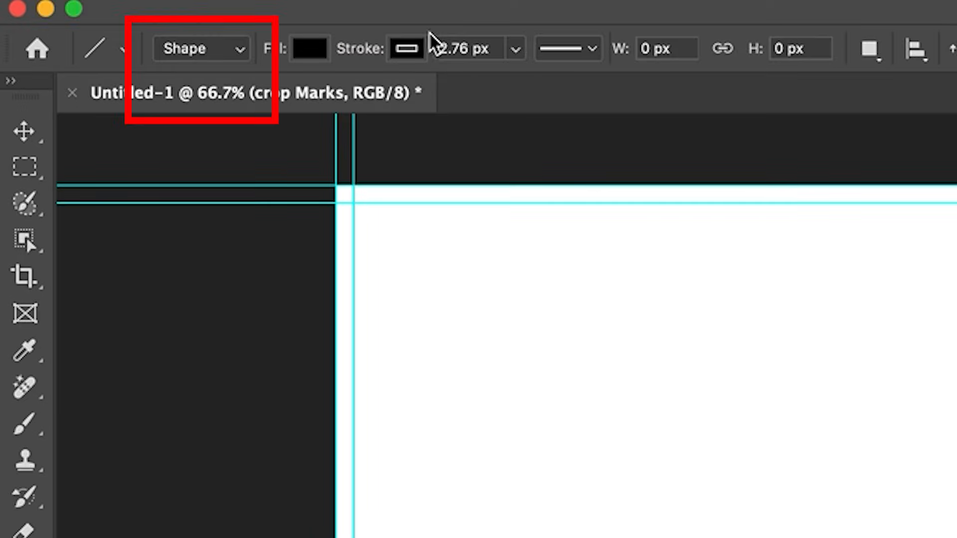
left_click(216, 50)
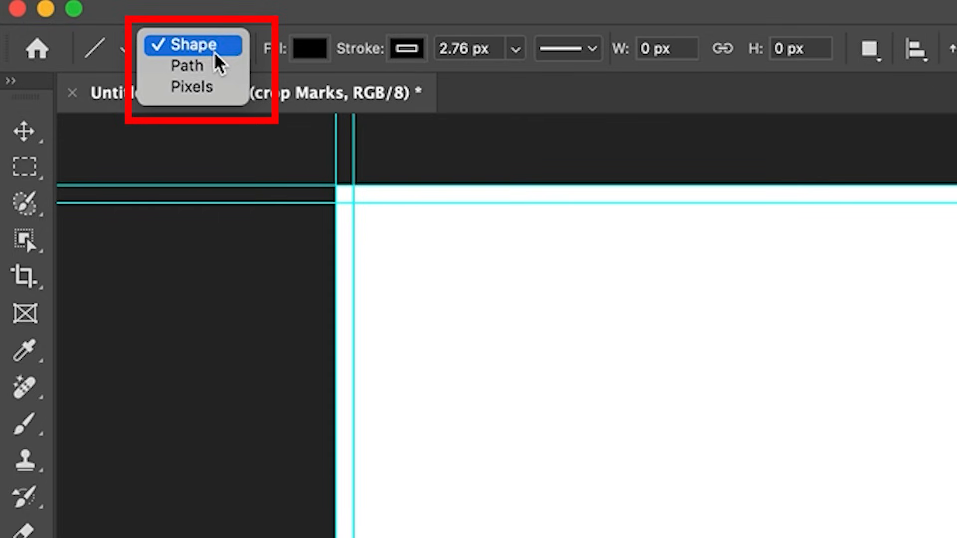
key("Escape")
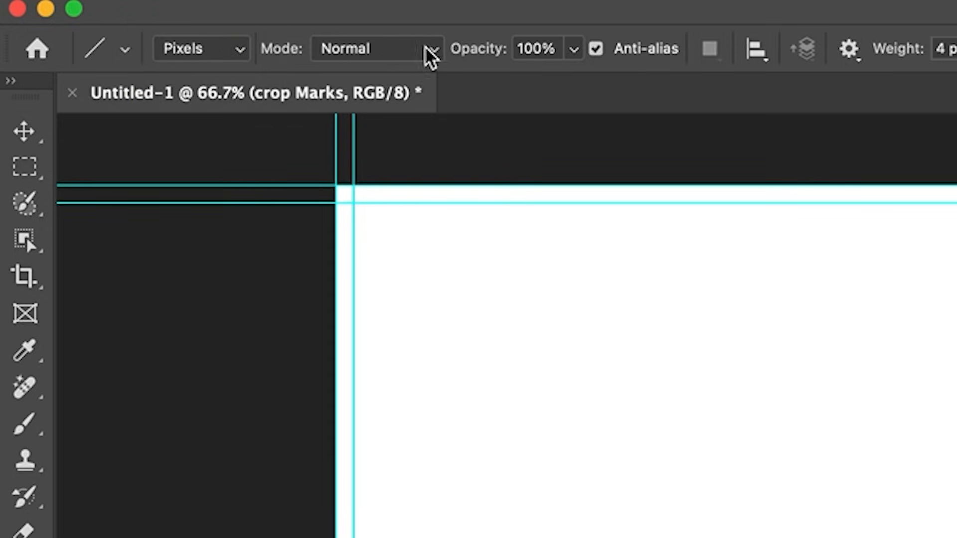
left_click_drag(577, 47, 556, 48)
type("1")
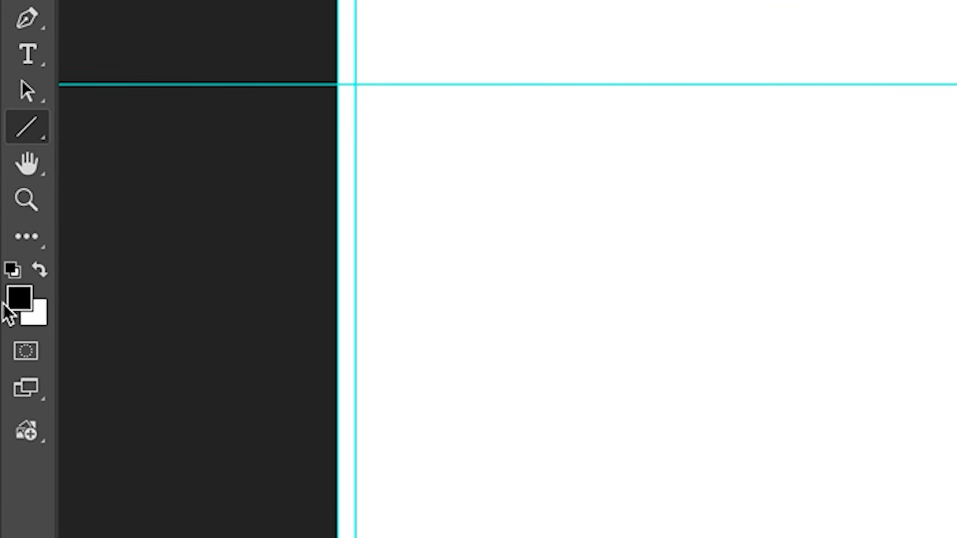
Step: Set the foreground color to a neutral gray of about 45% brightness
left_click(7, 305)
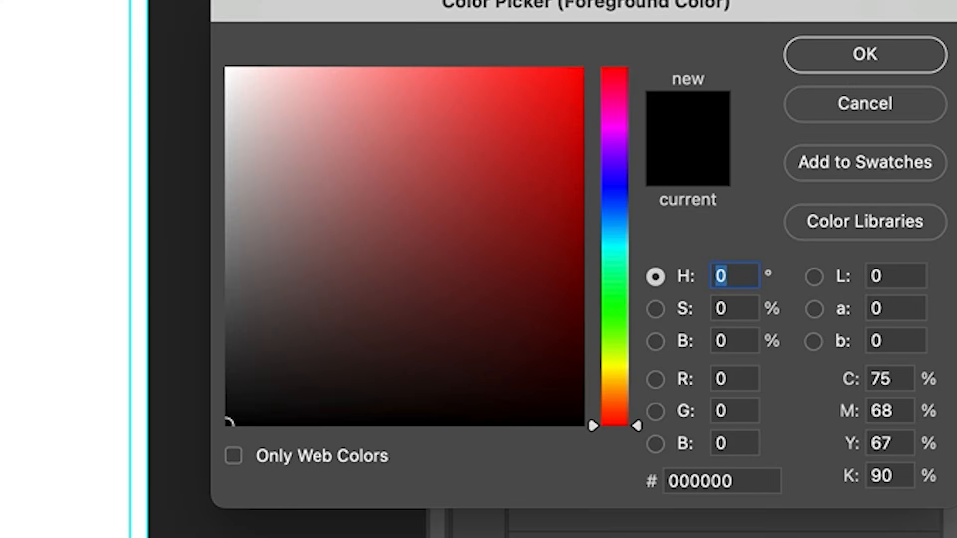
left_click_drag(271, 263, 208, 262)
left_click(851, 50)
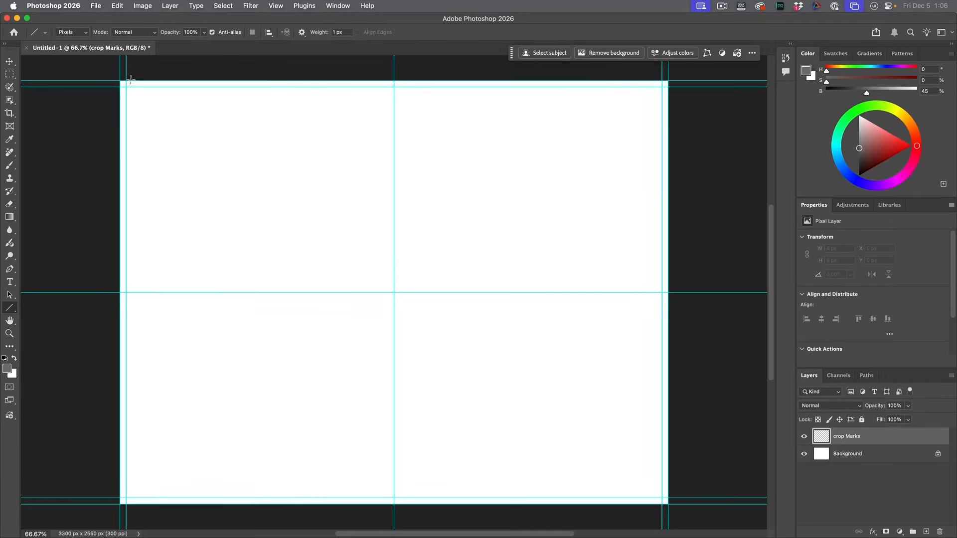
Step: Draw four straight 1 px crop lines across the full canvas along the left, right, bottom and top margin guides
left_click_drag(126, 78, 170, 508)
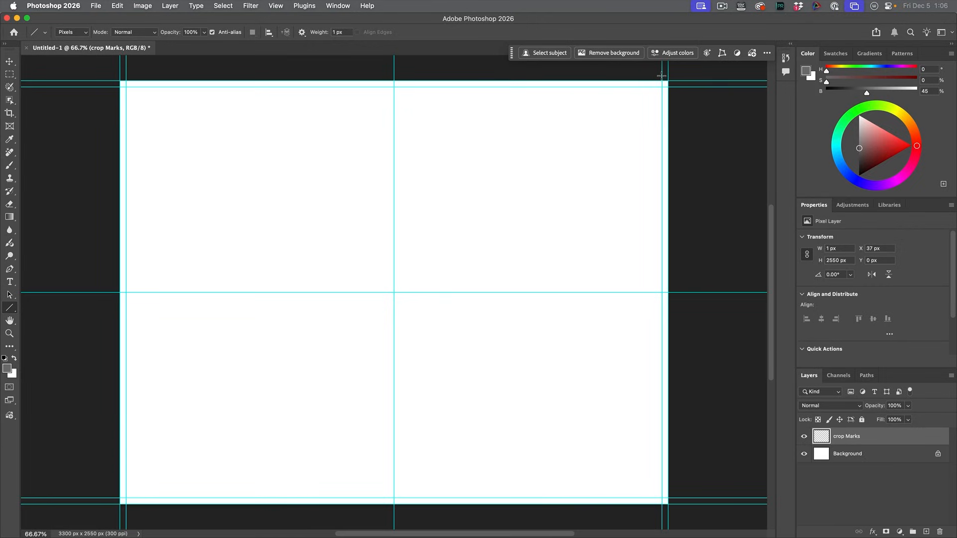
left_click_drag(661, 75, 660, 522)
left_click_drag(96, 498, 690, 500)
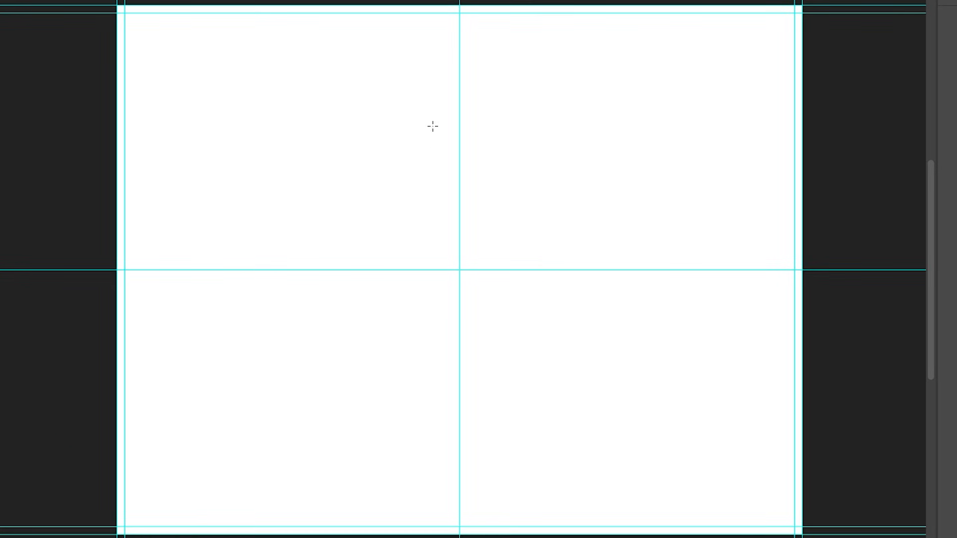
left_click_drag(112, 13, 819, 18)
left_click_drag(819, 18, 819, 18)
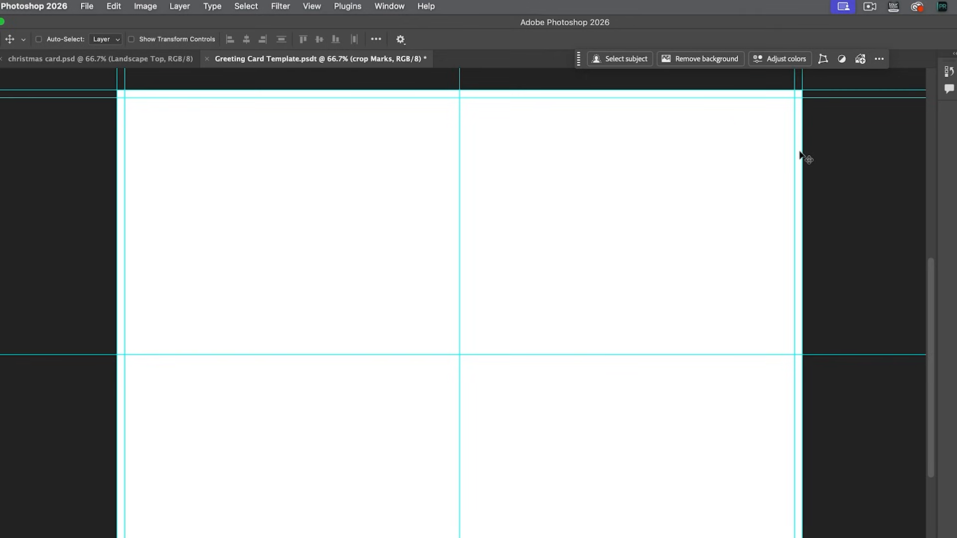
Step: Hide the guides so only the gray crop lines show on the canvas
left_click(312, 6)
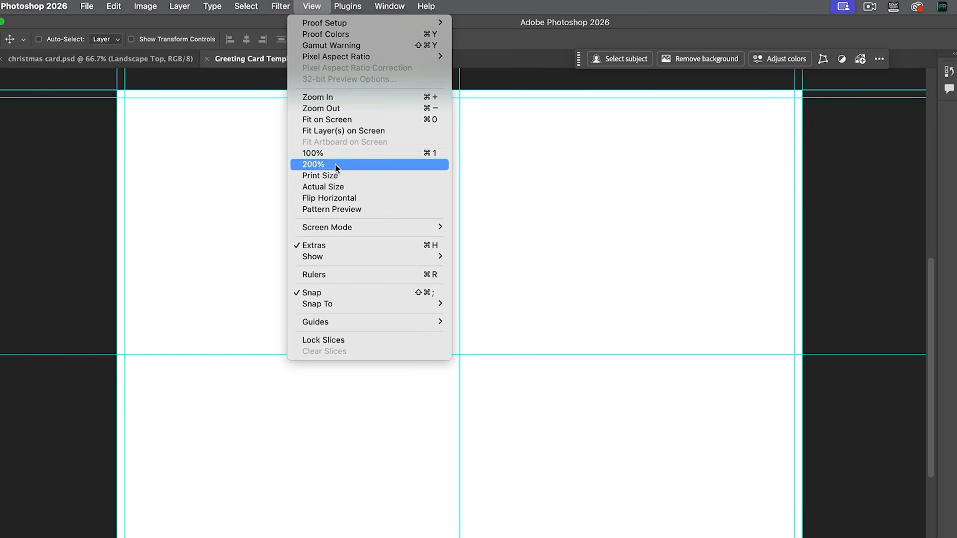
mouse_move(342, 257)
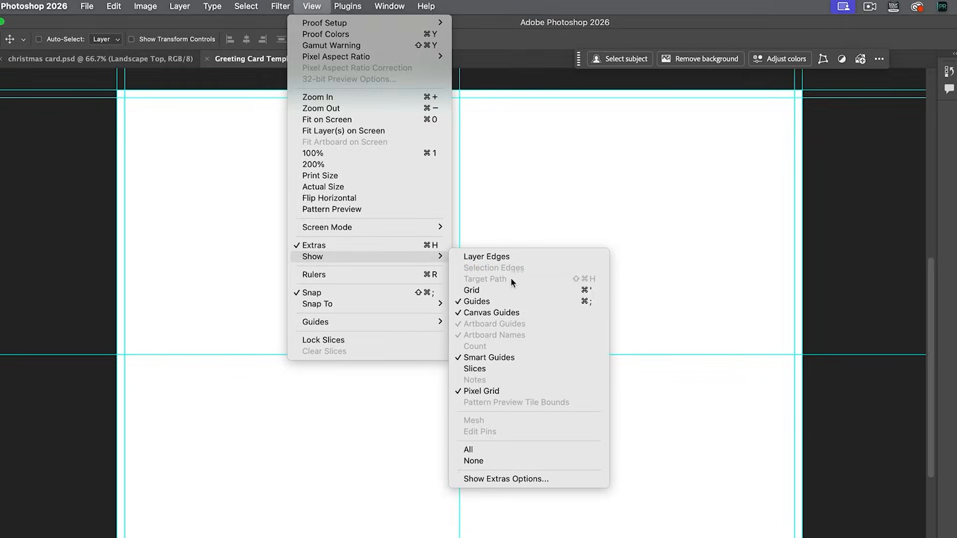
left_click(511, 301)
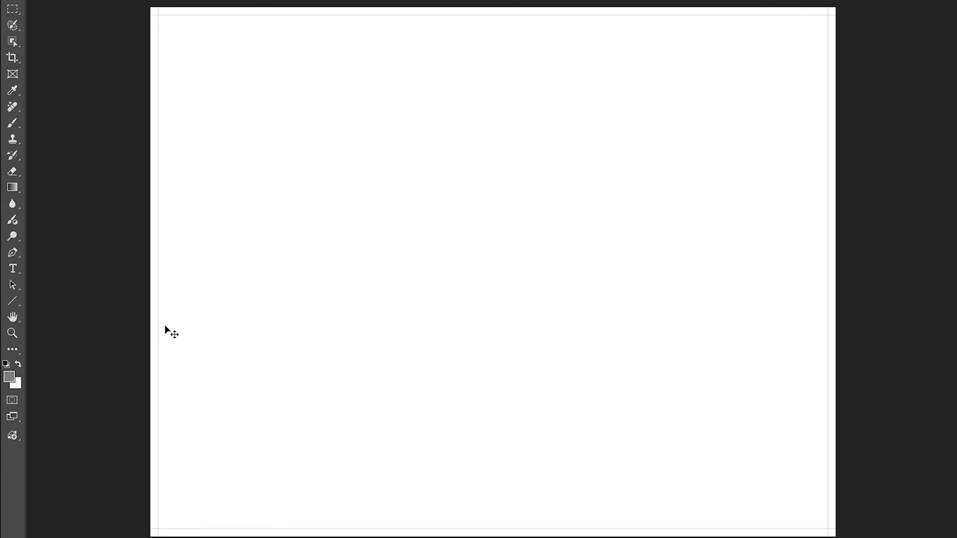
Step: Switch to the Rectangular Marquee tool
left_click(13, 9)
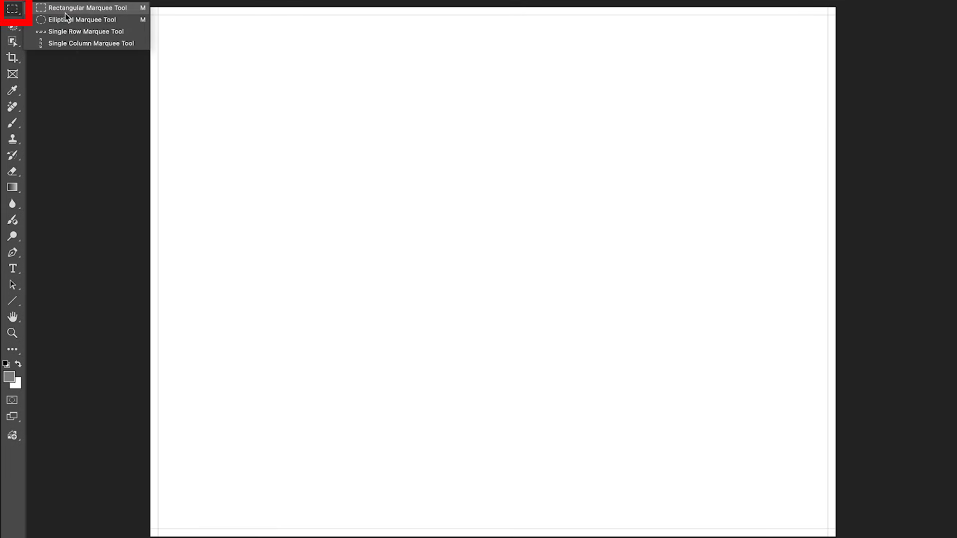
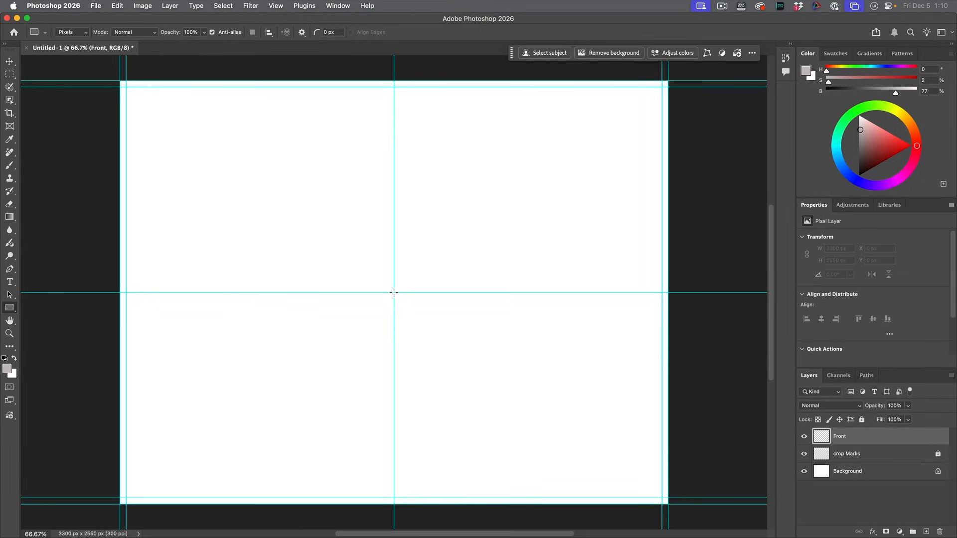
Step: Fill the lower-right panel with a 1650 x 1275 px gray rectangle and add the white text "UP" on it
left_click_drag(394, 293, 667, 506)
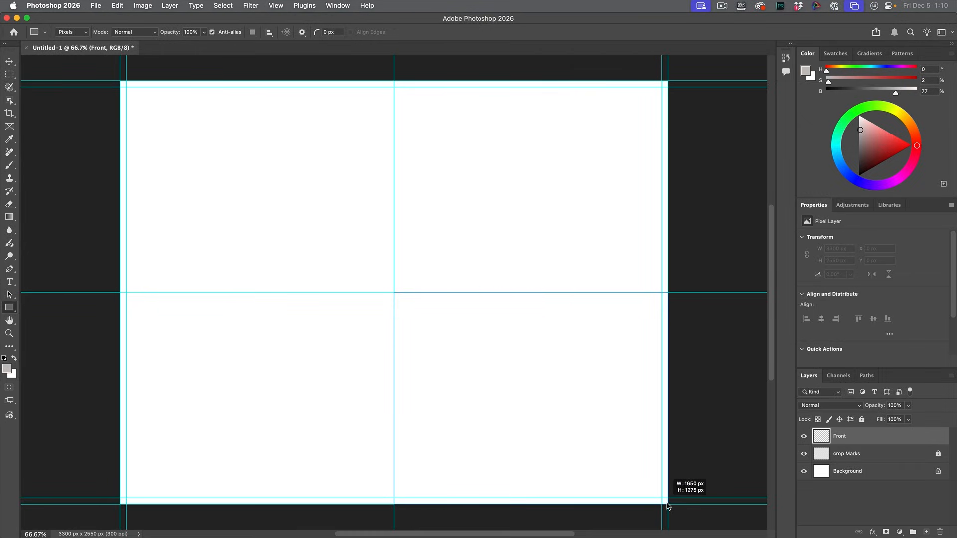
left_click_drag(667, 506, 667, 503)
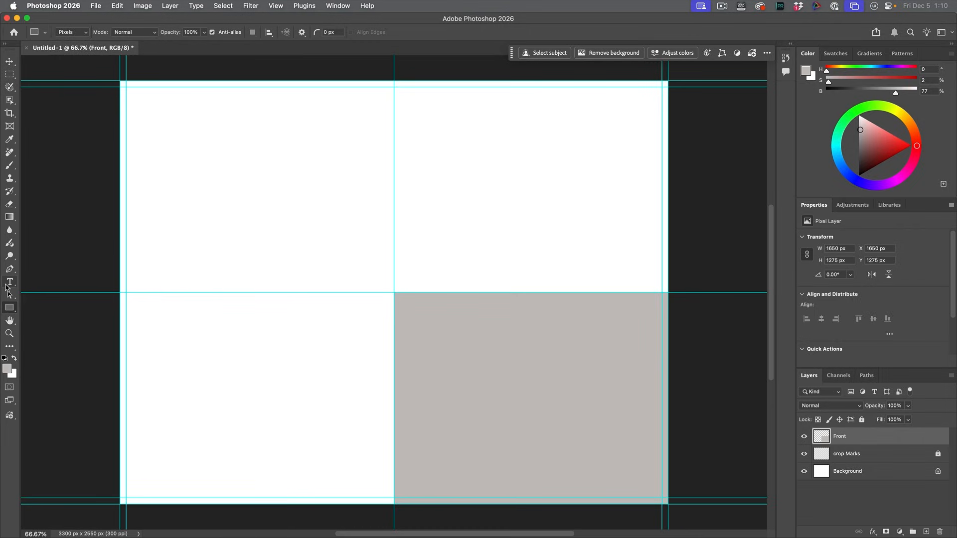
left_click(9, 283)
left_click(470, 375)
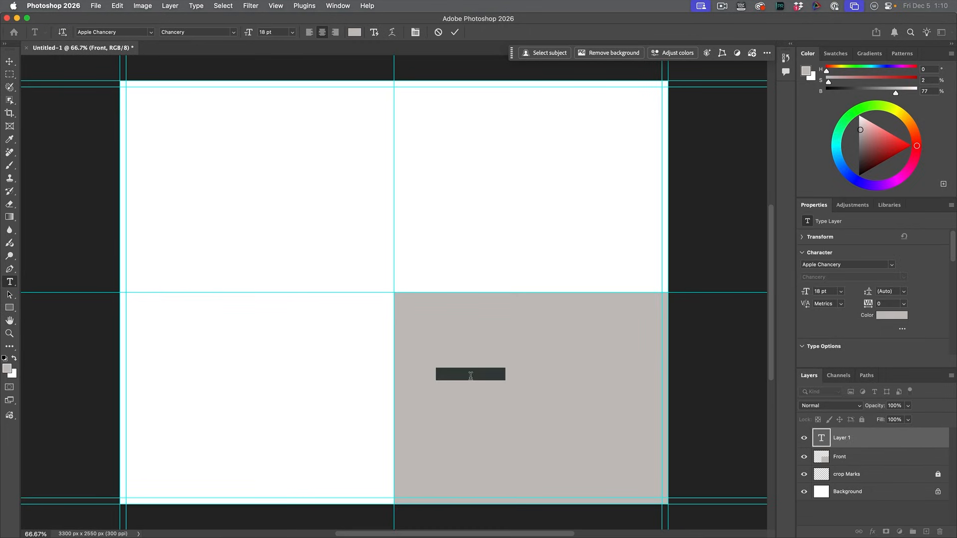
type("UP")
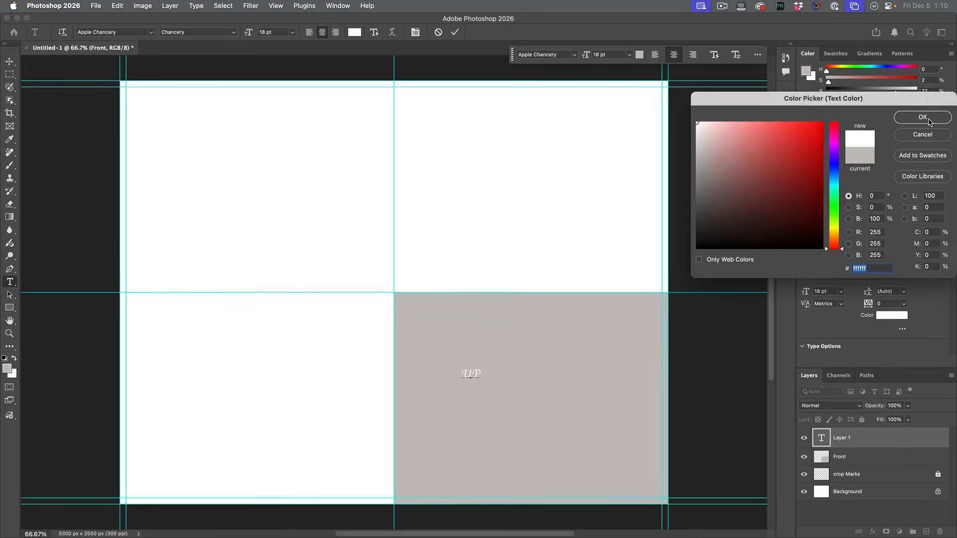
left_click(929, 120)
Step: Scale the UP text to about 56 pt and center it in the lower-right panel
left_click(9, 60)
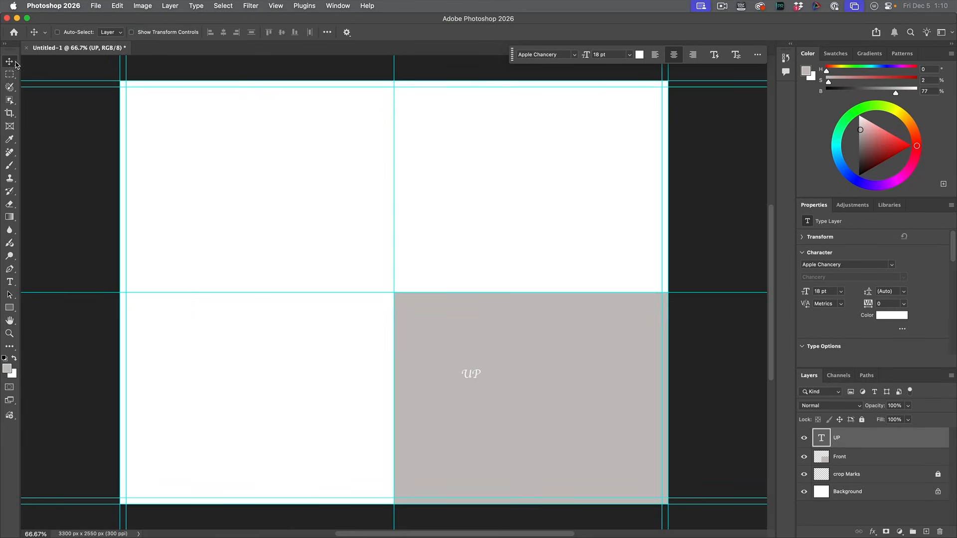
key("super+t")
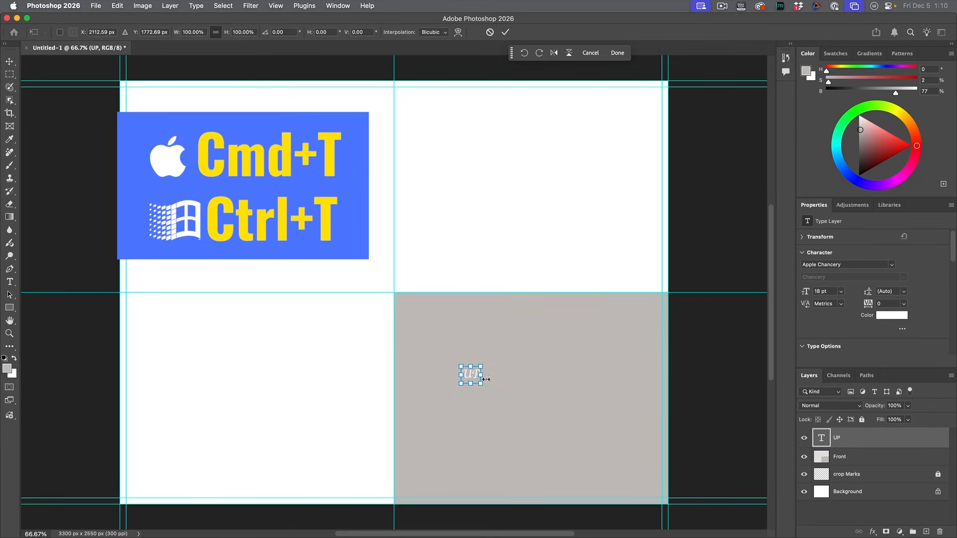
left_click_drag(482, 385, 584, 422)
key("Return")
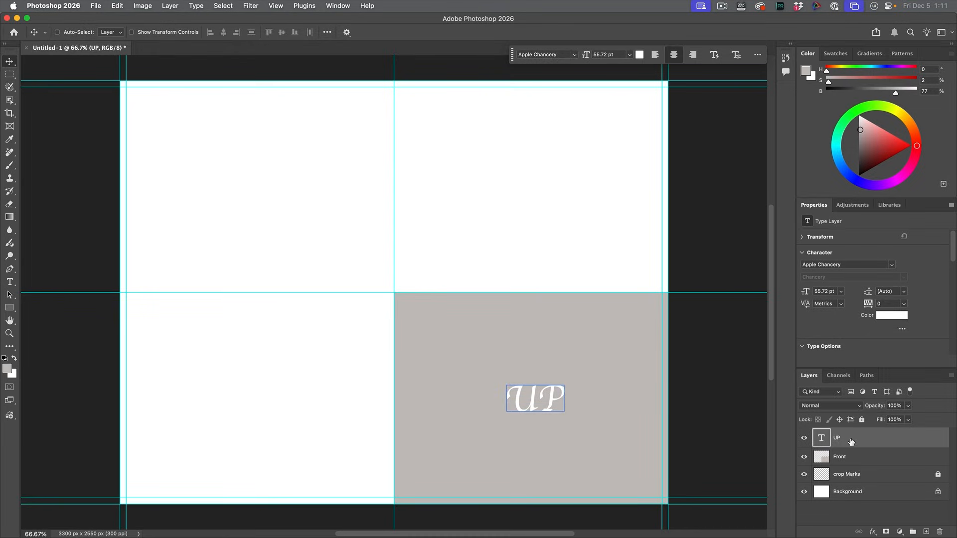
Step: Convert the UP text and Front layers into one smart object and rename it FRONT
left_click(854, 458, "shift")
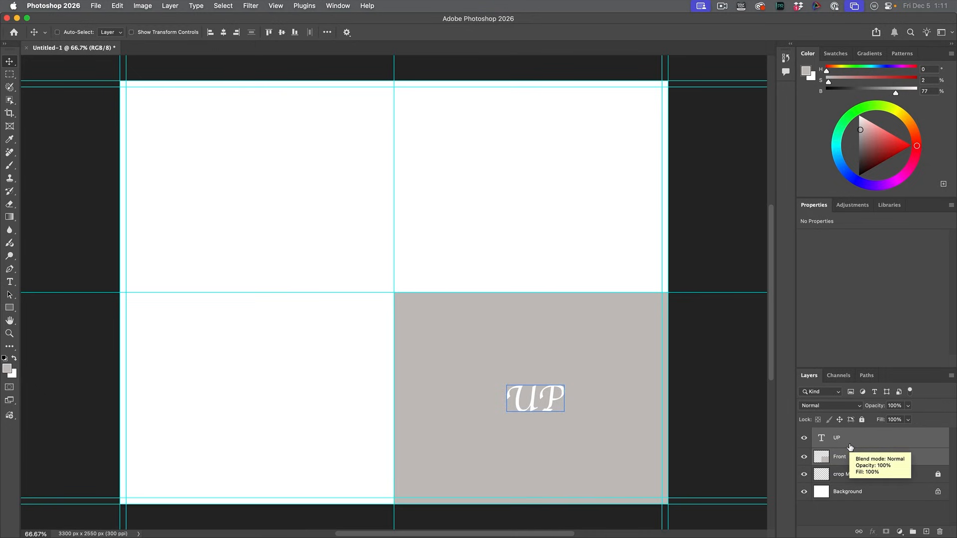
right_click(851, 448)
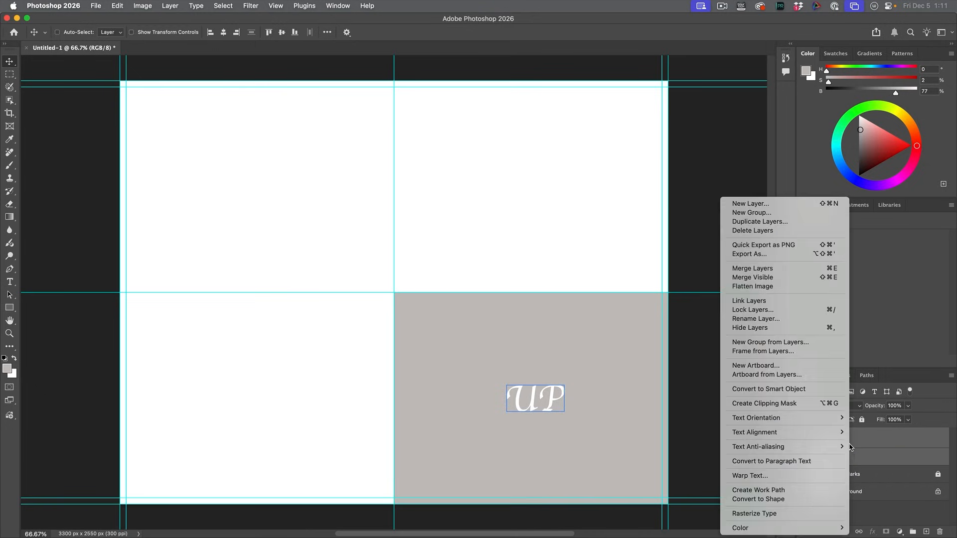
left_click(762, 390)
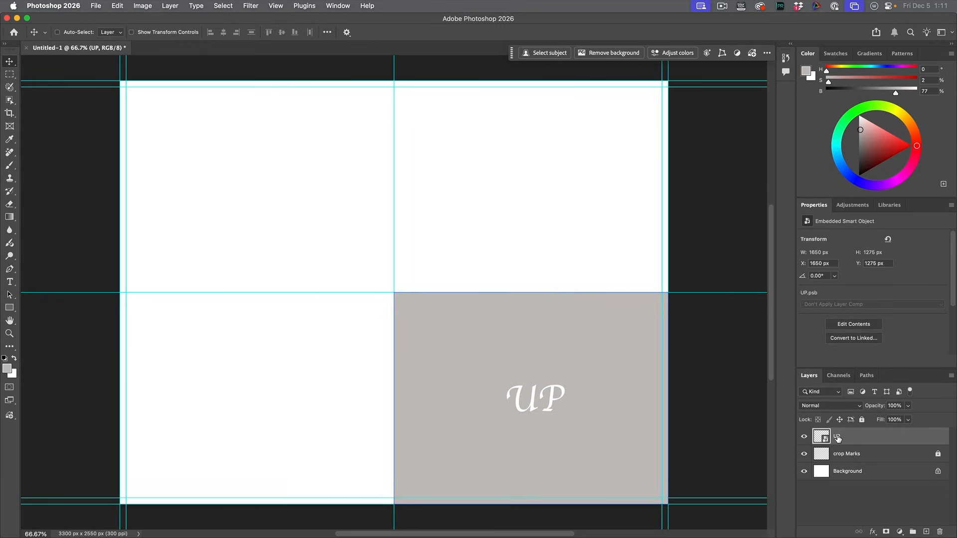
double_click(837, 437)
key("Return")
Step: Create an independent smart object copy of FRONT and move it into the lower-left panel
right_click(839, 437)
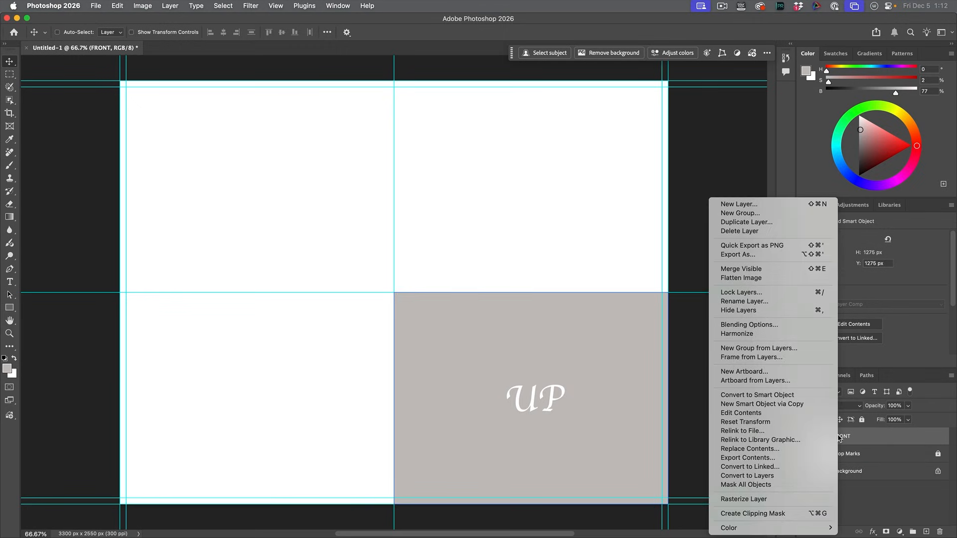
left_click(770, 409)
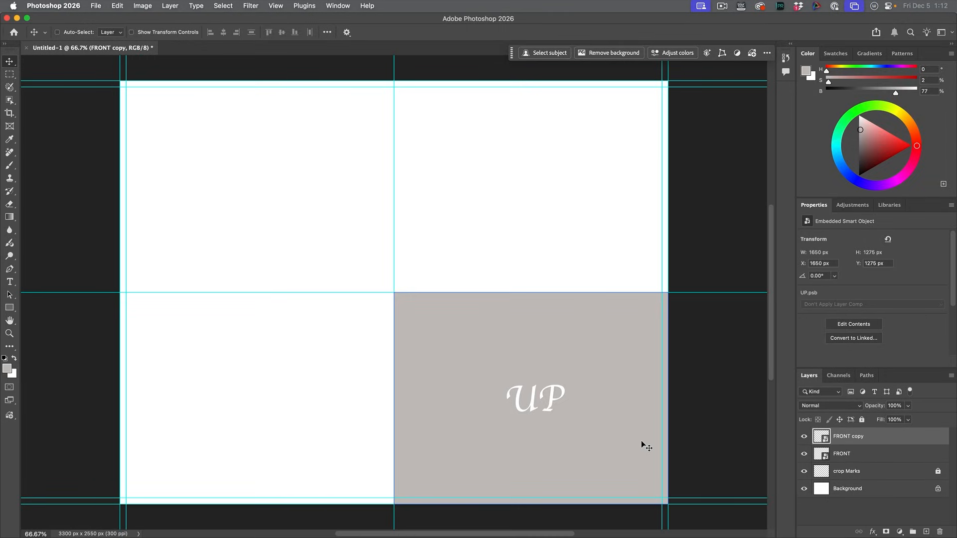
left_click_drag(644, 441, 365, 440)
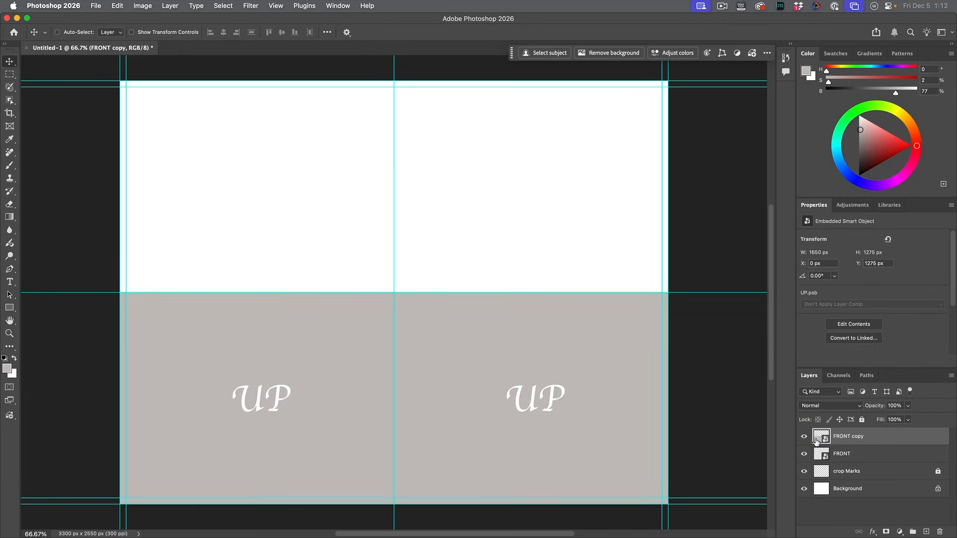
Step: Rename the copied smart object layer BACK and swap the foreground and background colors
double_click(853, 437)
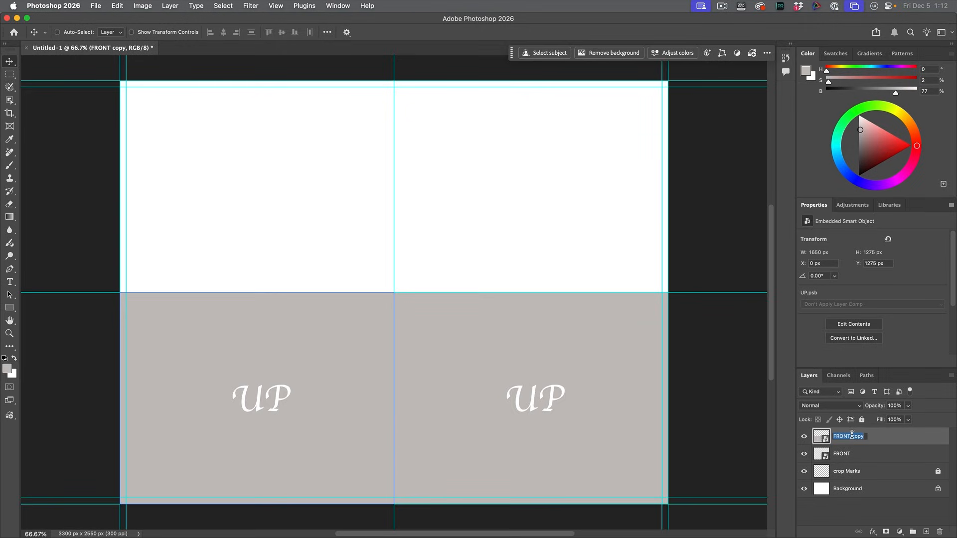
type("BACK")
key("Return")
key("x")
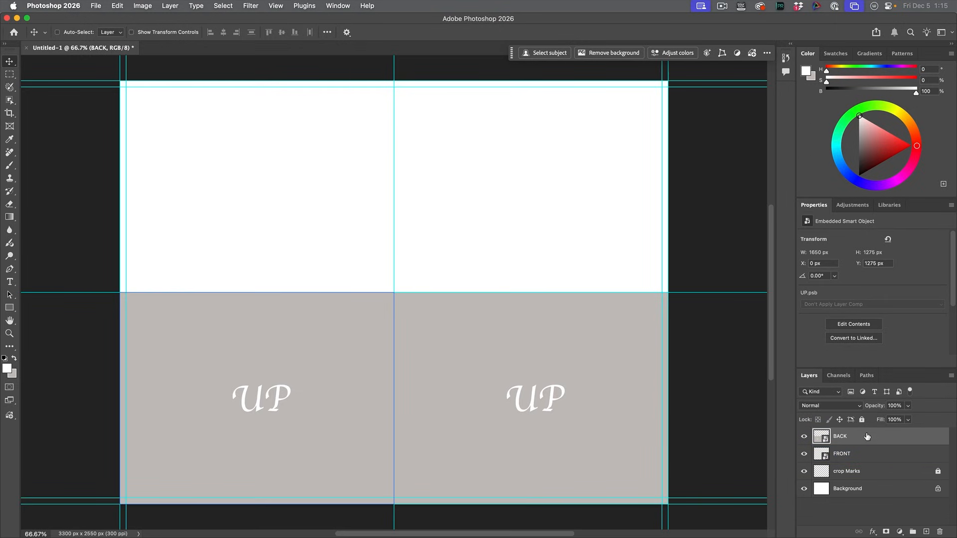
Step: Create an independent smart object copy of BACK and move it into the upper-left panel
right_click(839, 438)
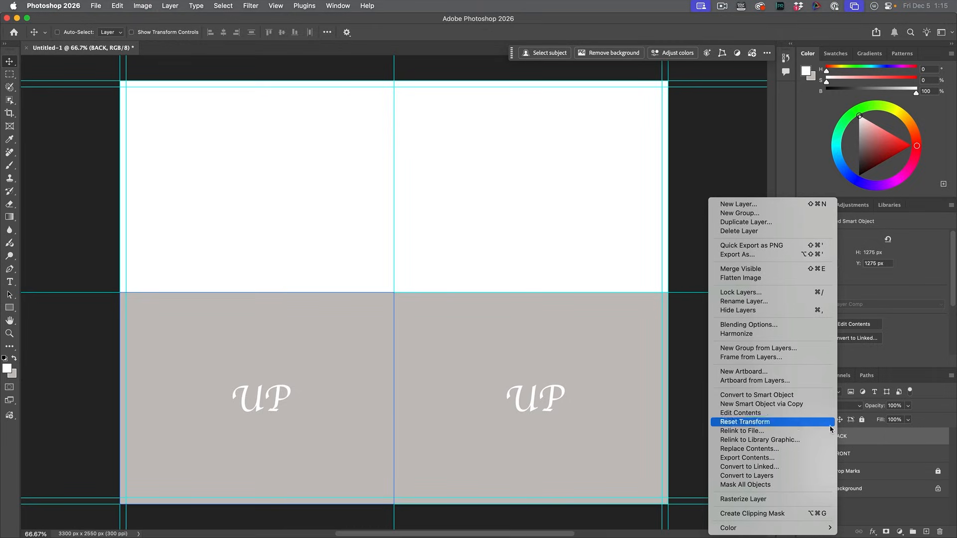
left_click(789, 404)
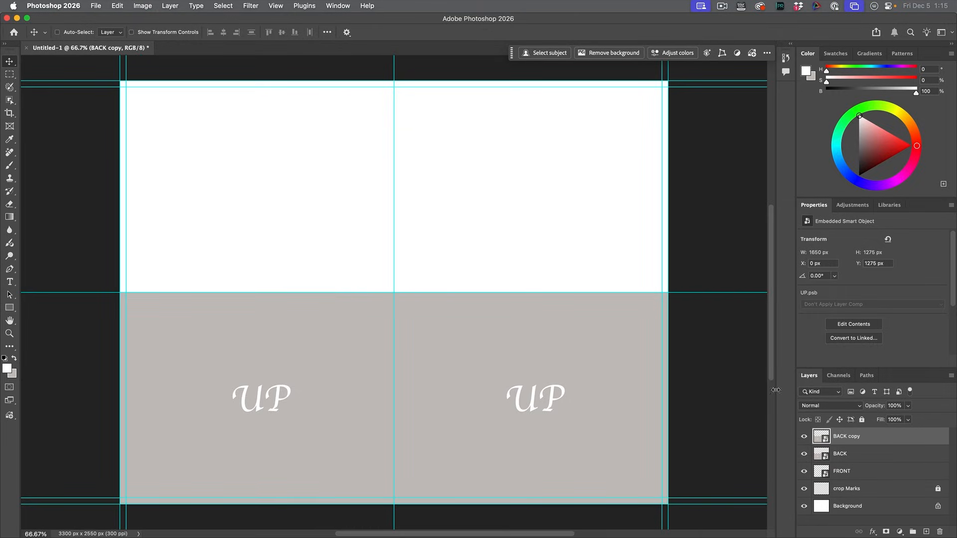
left_click_drag(321, 394, 320, 181)
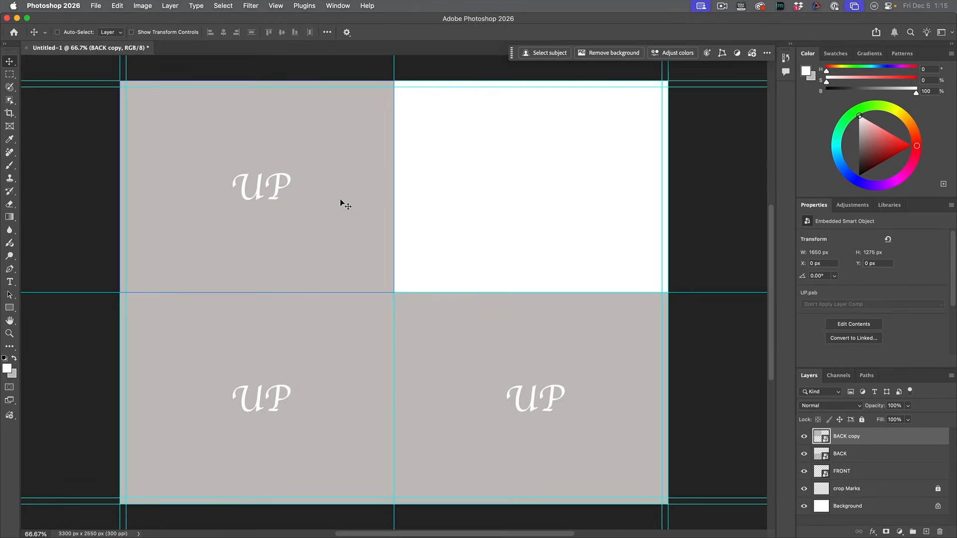
Step: Rotate the upper-left smart object 180° and rename its layer Inside Message
key("super+t")
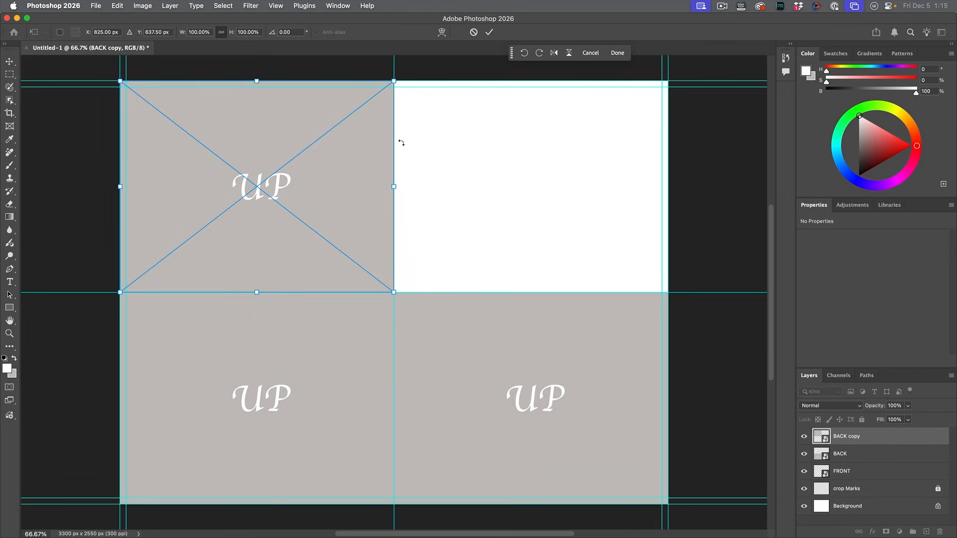
left_click_drag(406, 76, 106, 307)
key("Return")
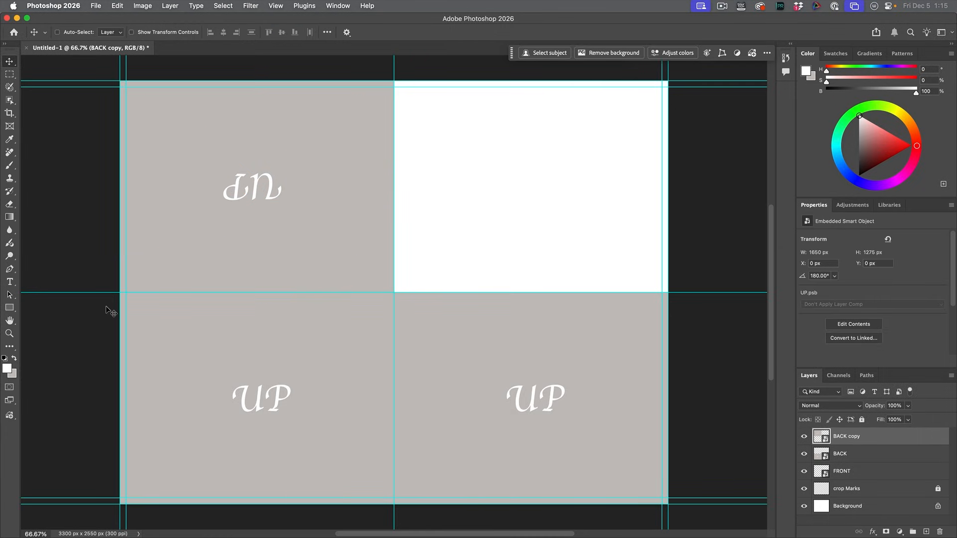
left_click(531, 306, "super")
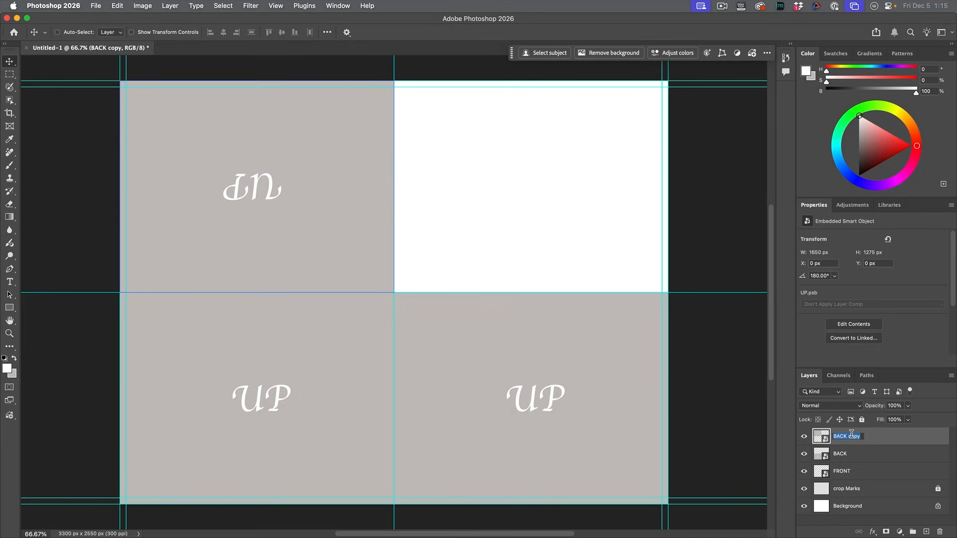
type("Insi")
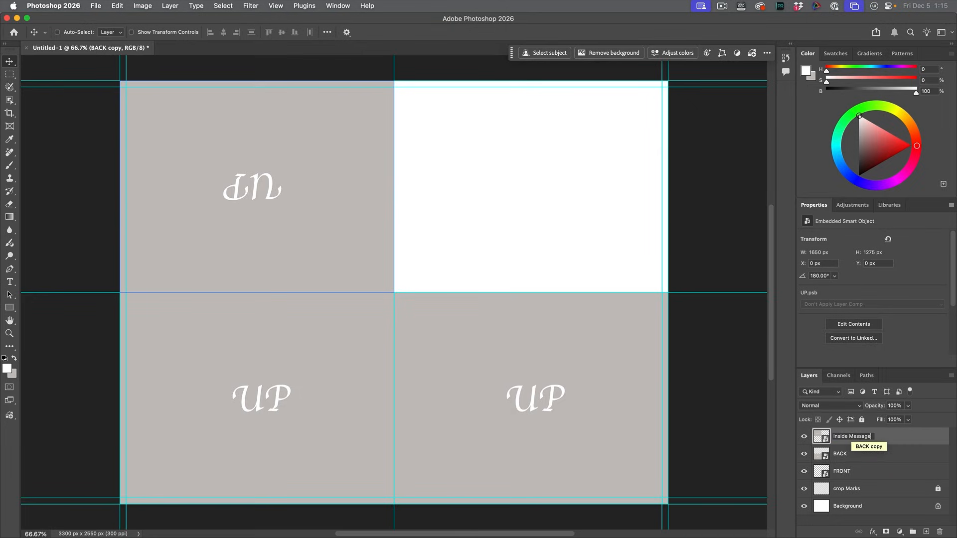
type("de Message")
key("Return")
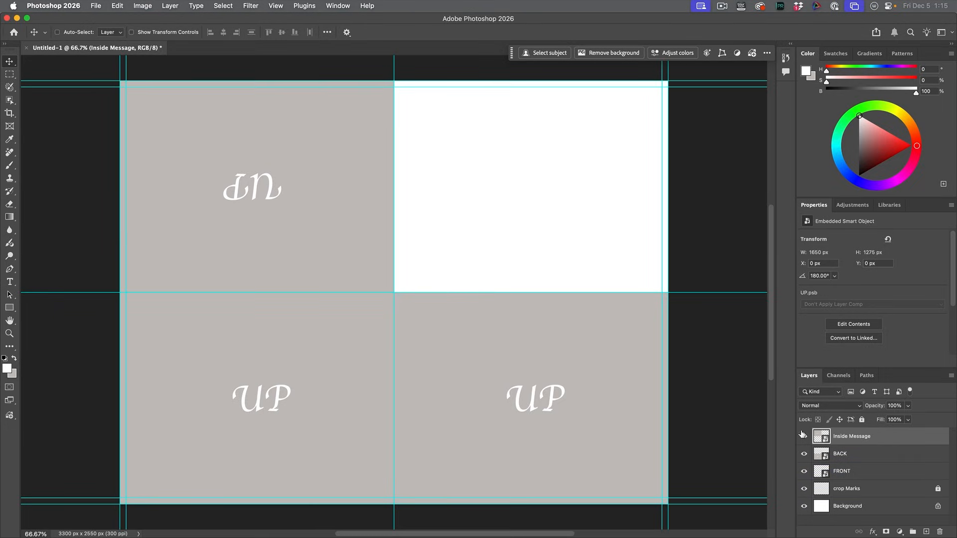
Step: Open the Inside Message smart object's contents to check their orientation, and close that document again
double_click(820, 437)
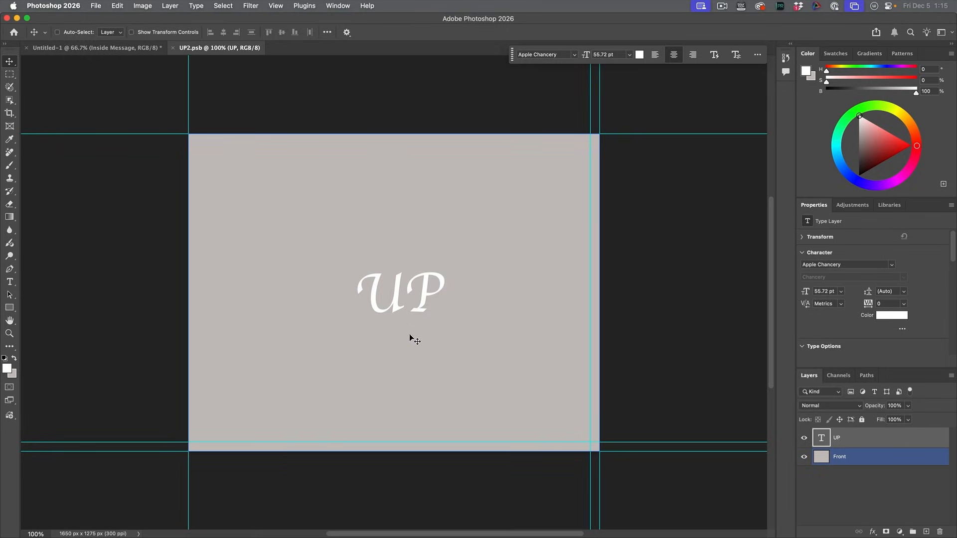
left_click(138, 48)
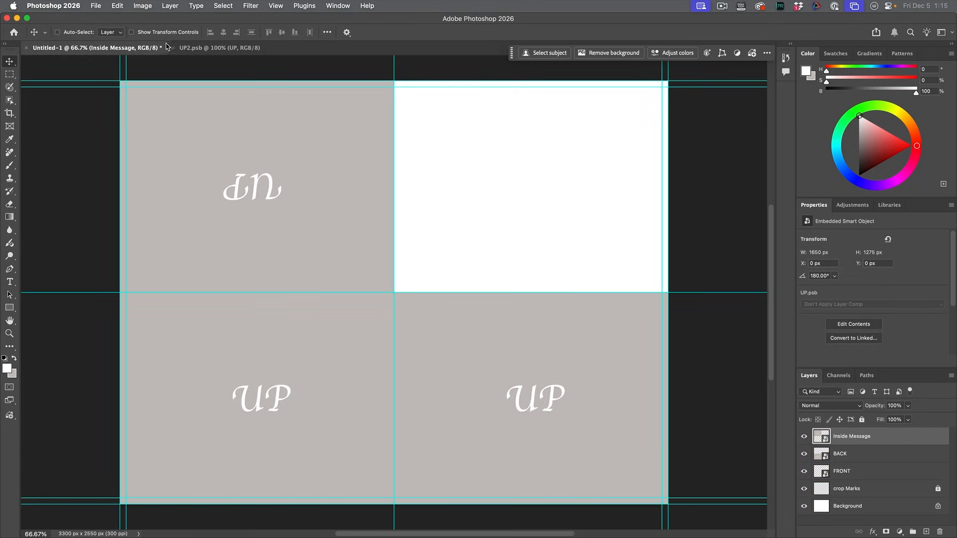
left_click(172, 48)
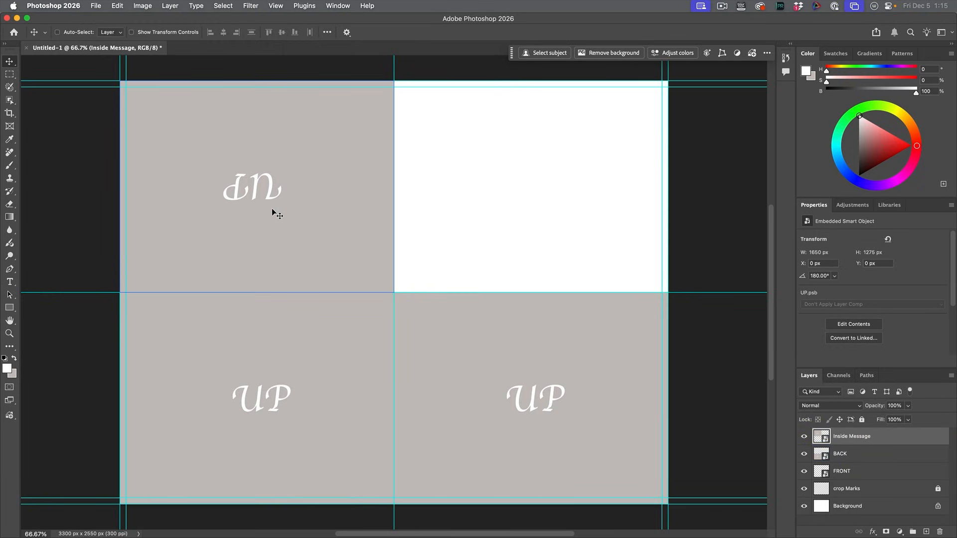
Step: Place an independent smart object copy of Inside Message in the upper-right panel and name it inside
left_click(849, 454)
right_click(849, 454)
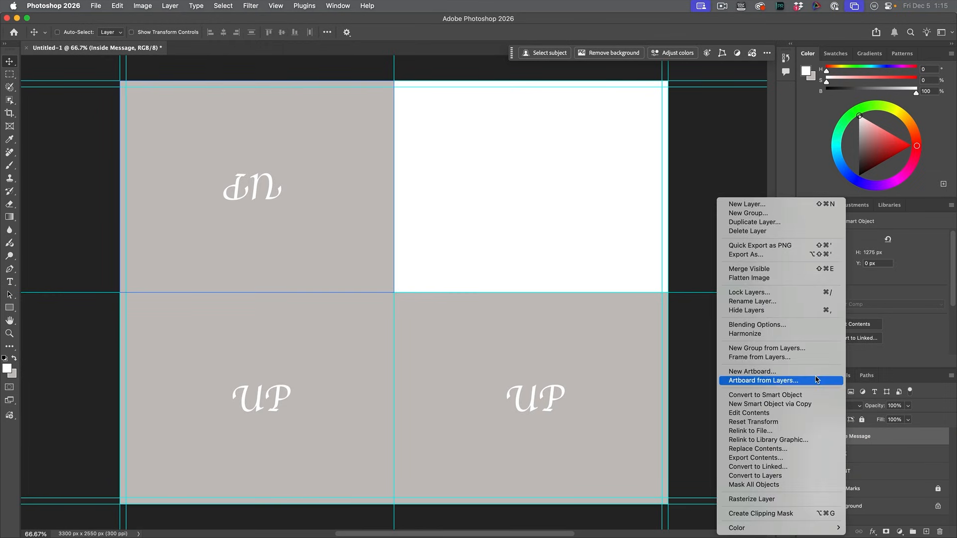
left_click(773, 404)
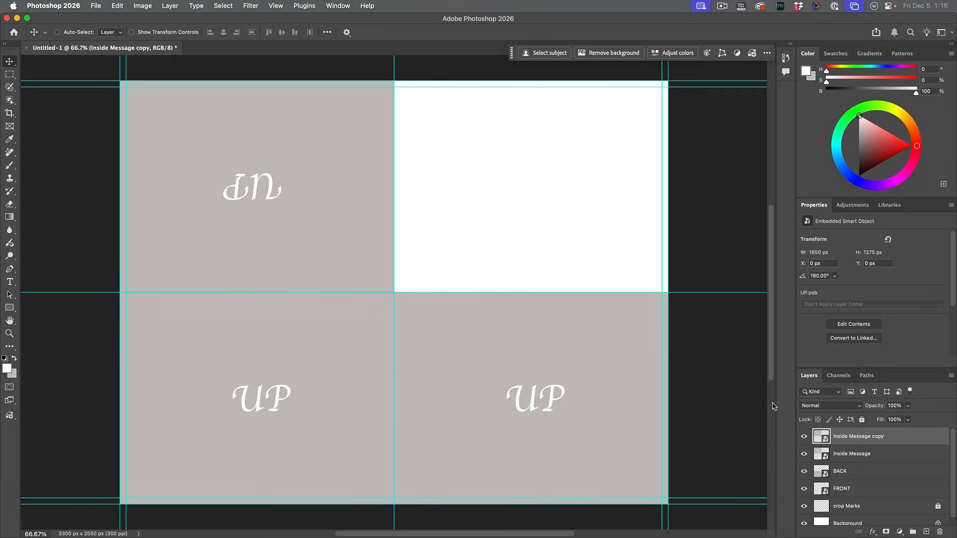
left_click_drag(342, 252, 613, 235)
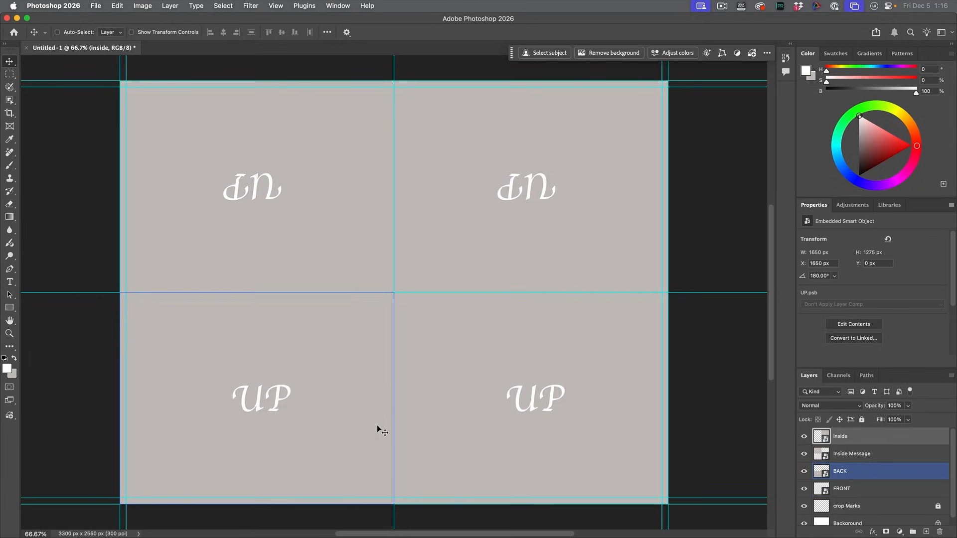
Step: Group the four panel smart object layers and name the group Landscape Side
key("super+alt+a")
left_click(876, 440)
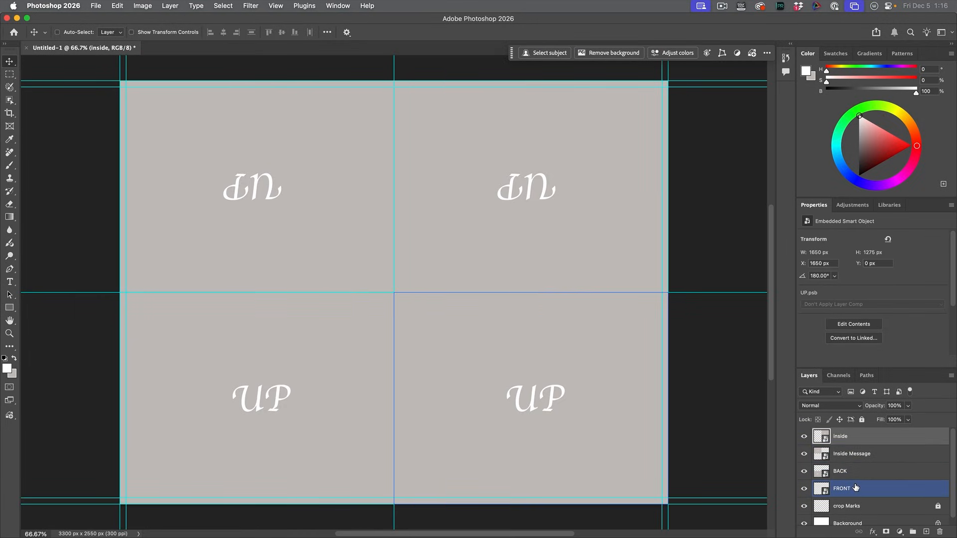
key("super+alt+a")
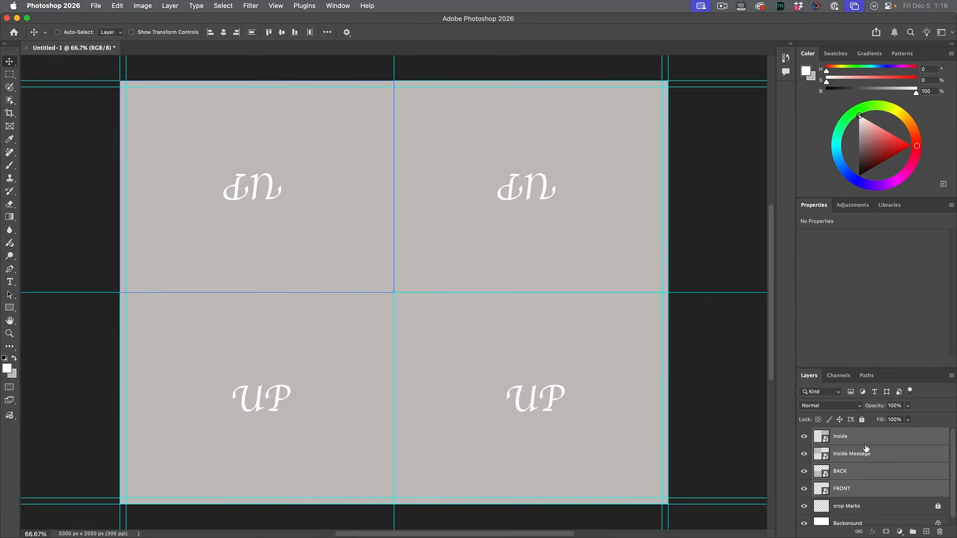
key("super+g")
double_click(842, 434)
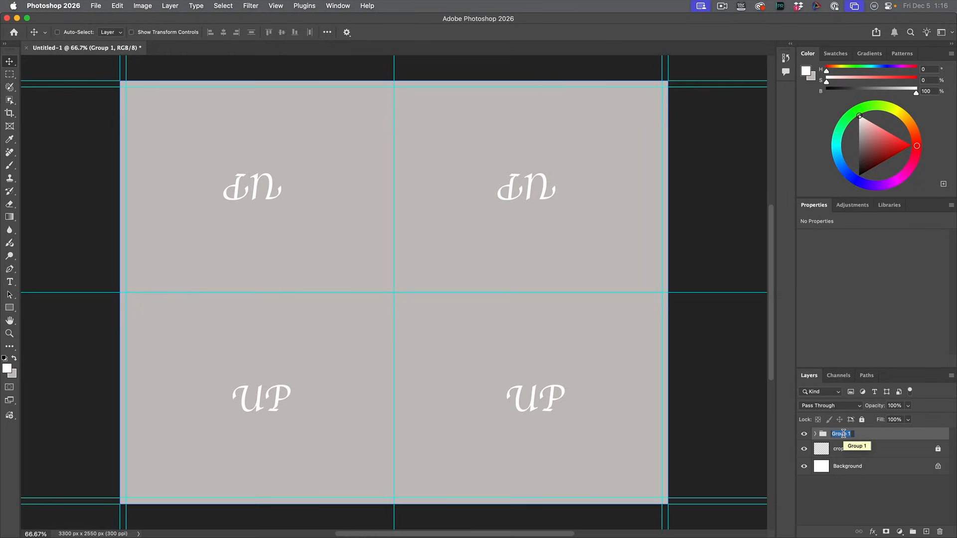
type("Landscape Side")
key("Return")
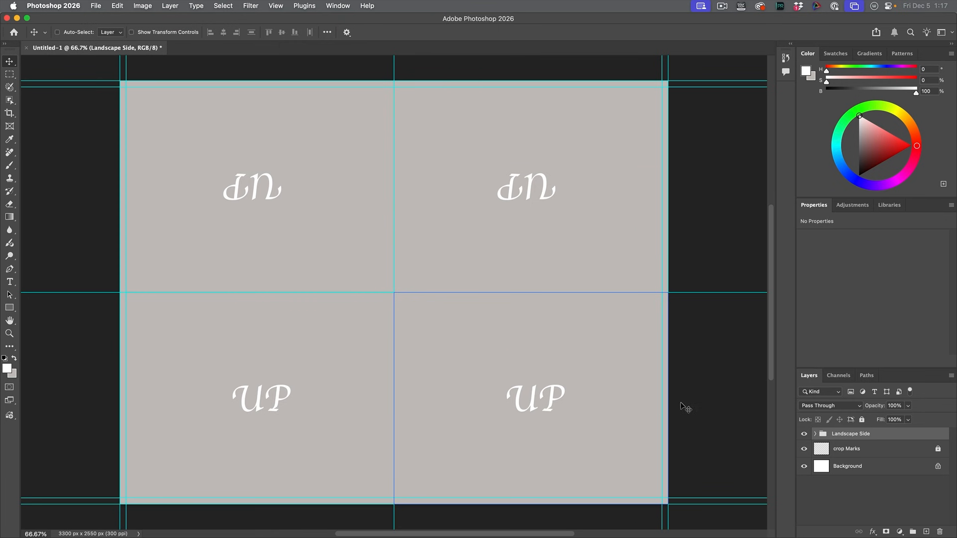
Step: Expand the Landscape Side group and check which card panel each of its smart object layers occupies
left_click(815, 434)
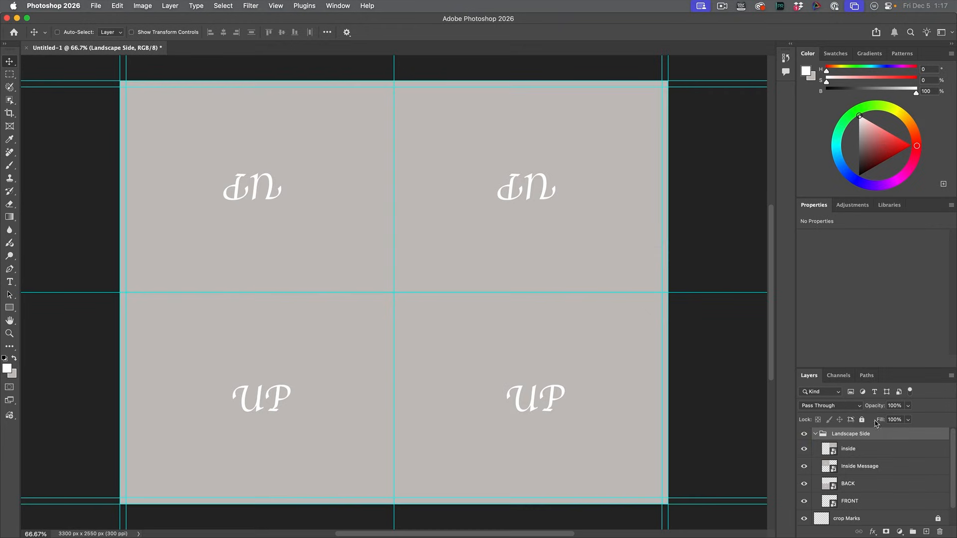
left_click(850, 501)
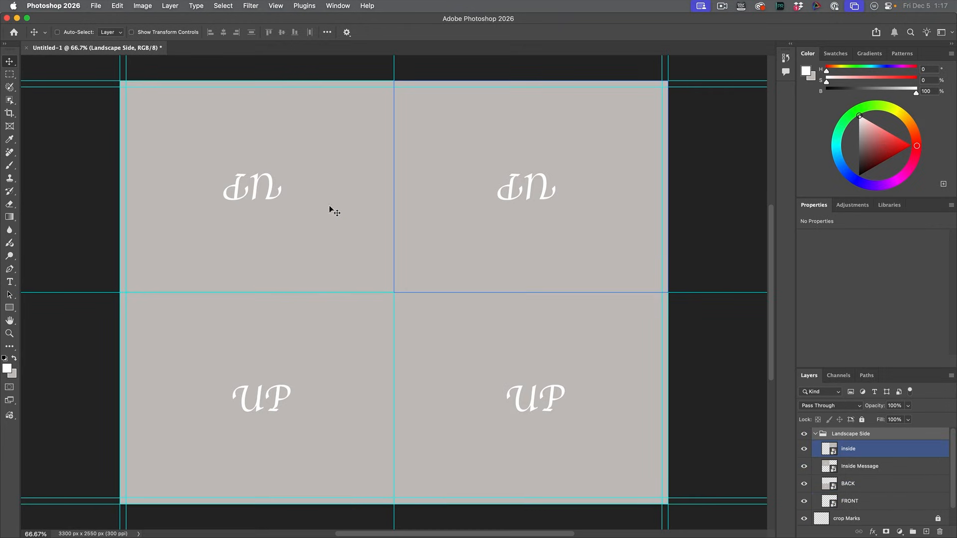
left_click(848, 449)
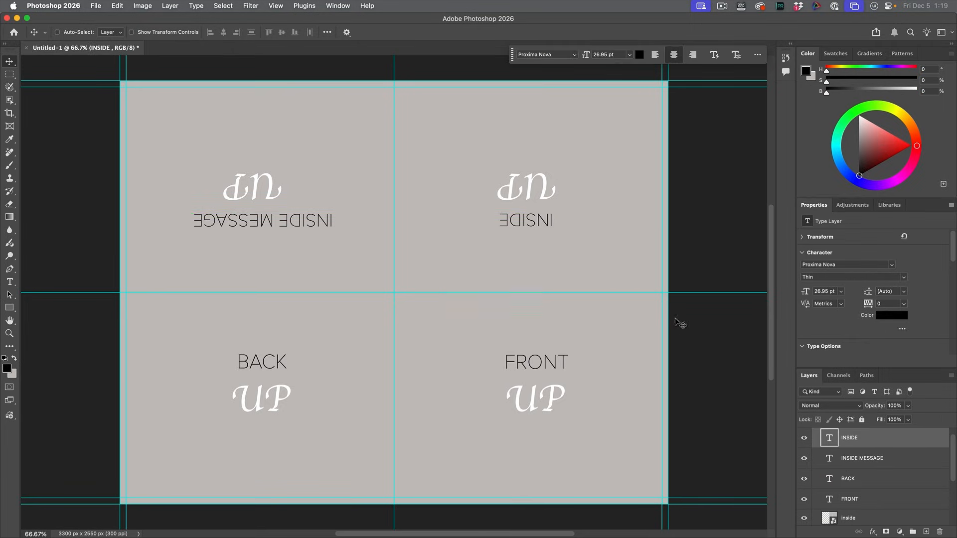
Step: Group the INSIDE, INSIDE MESSAGE, BACK and FRONT text layers and name the group labels
left_click(880, 499, "shift")
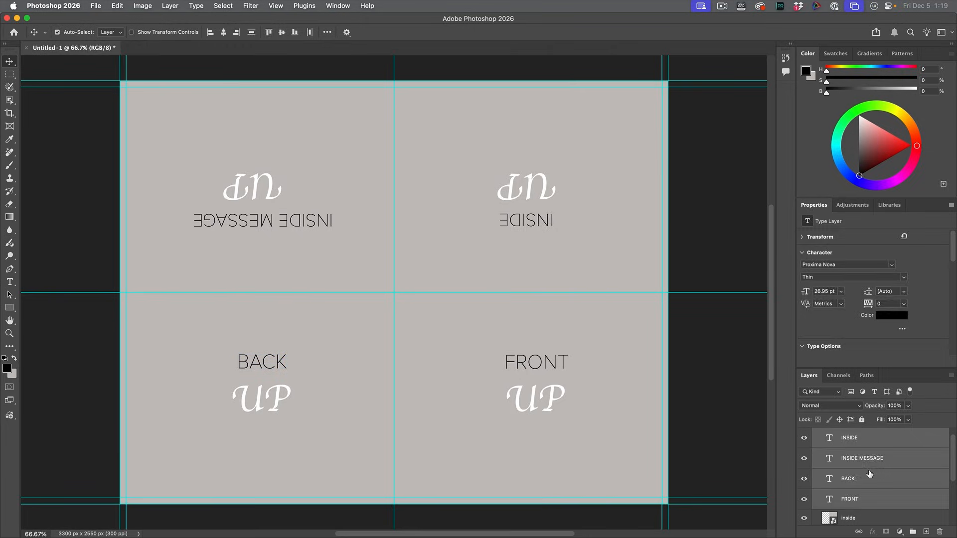
key("ctrl+g")
left_click(871, 447)
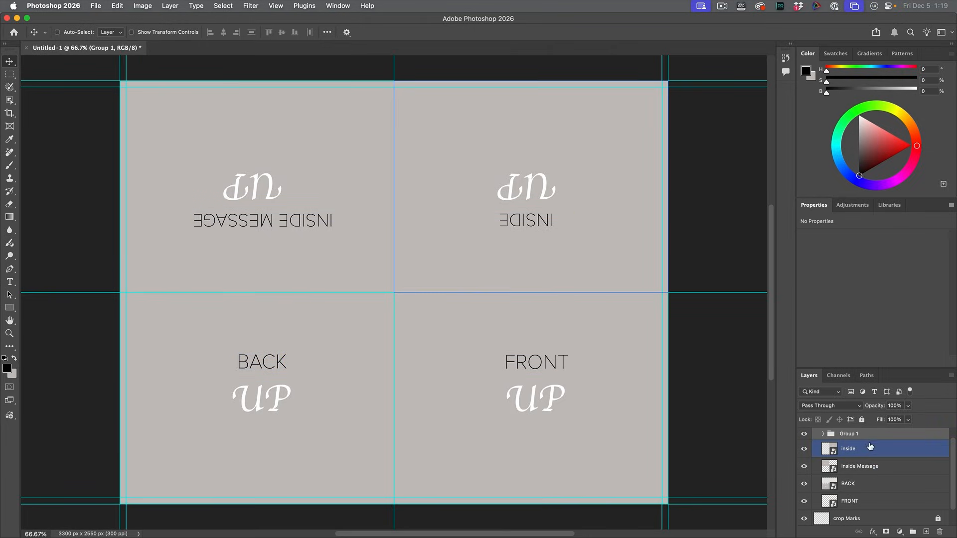
scroll(871, 458, "up", 1)
left_click(858, 451)
double_click(849, 447)
type("labels")
key("Return")
Step: Toggle the labels group's visibility off and on to compare the card panels with and without their text
left_click(804, 447)
left_click(804, 448)
left_click(805, 447)
left_click(805, 447)
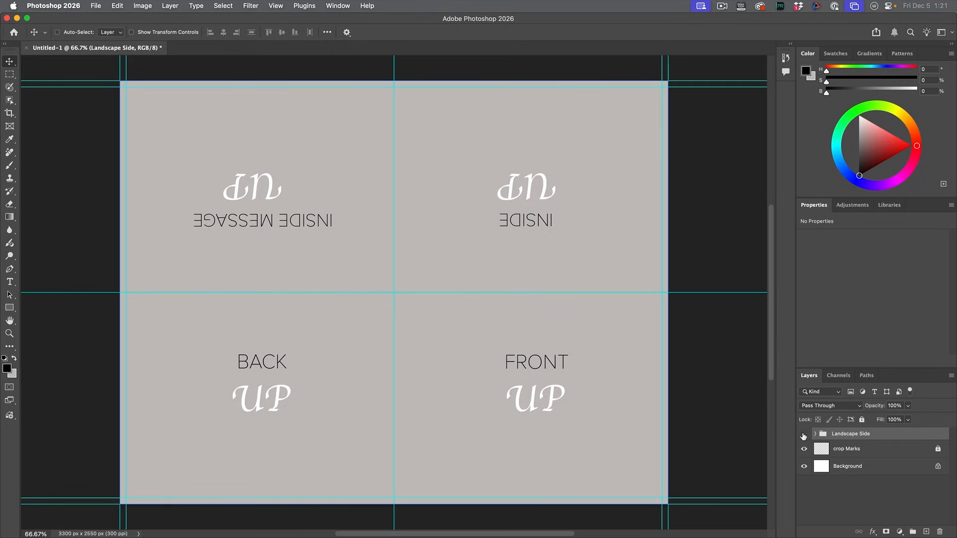
Step: Hide the Landscape Side group and marquee-select the whole upper-right panel, 1650 by 1275 px, on a new layer
left_click(804, 435)
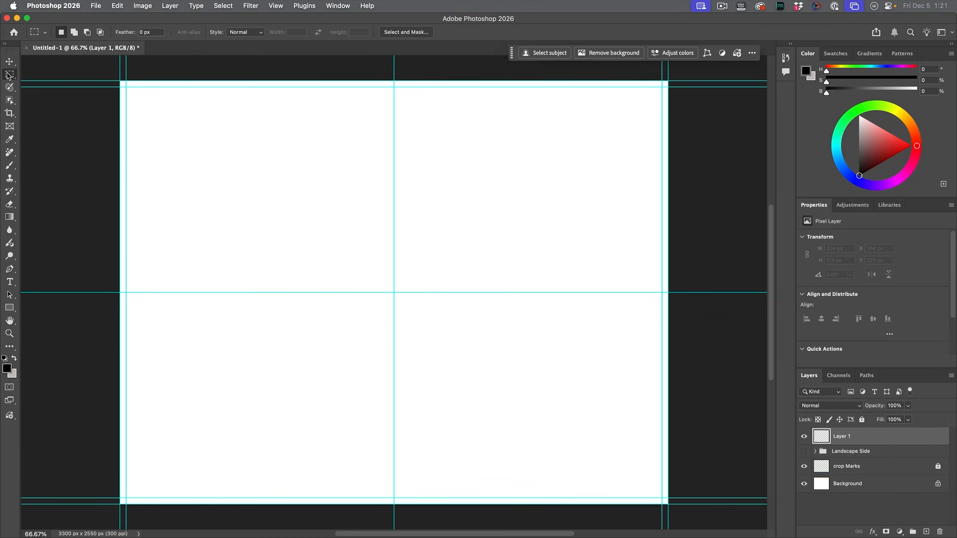
left_click(10, 74)
left_click(39, 74)
left_click_drag(393, 78, 668, 293)
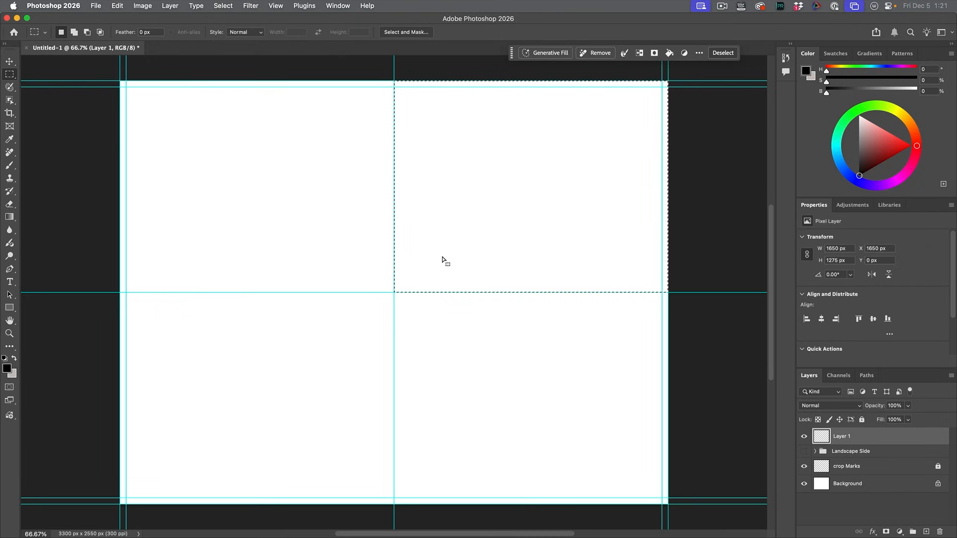
Step: Fill the selected upper-right panel with the darker grey #8d8c8c and deselect it
key("x")
left_click(7, 369)
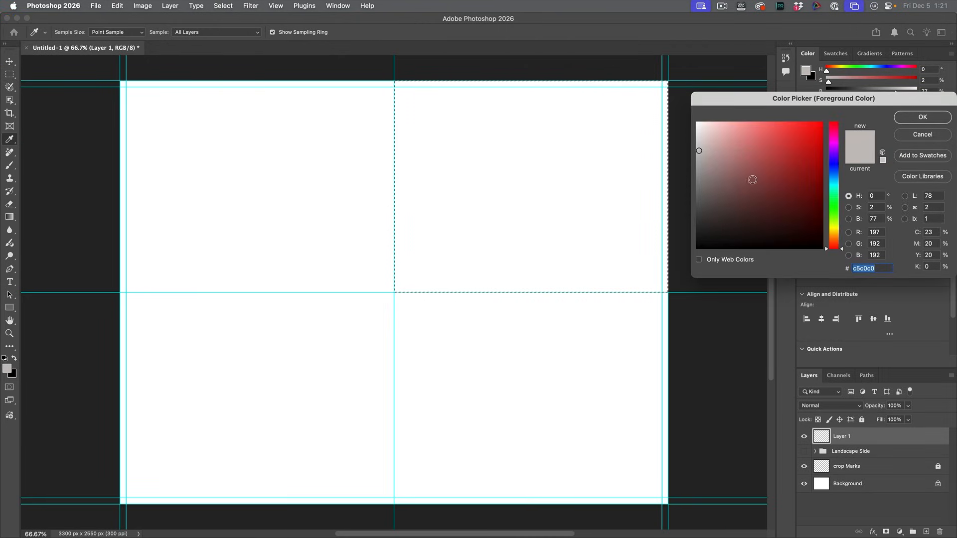
left_click(697, 177)
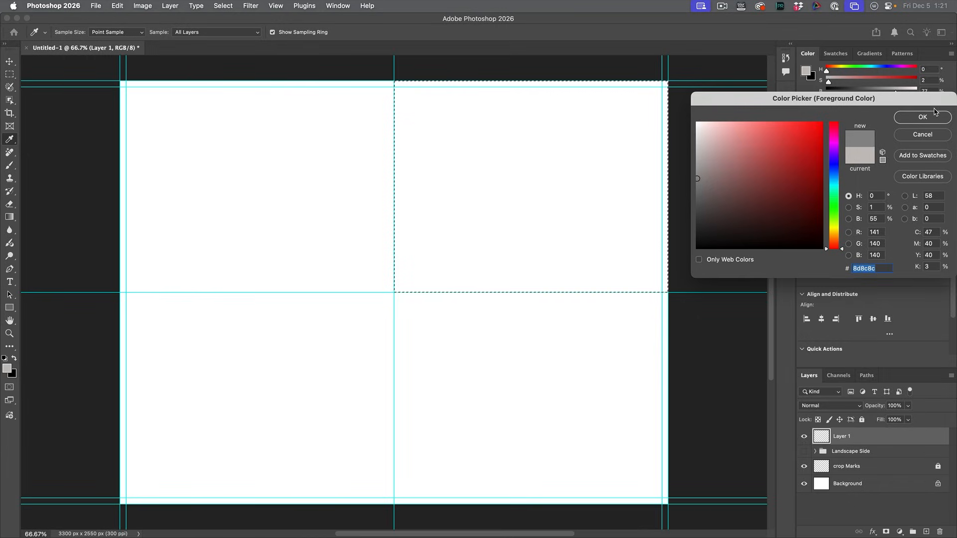
key("Return")
key("m")
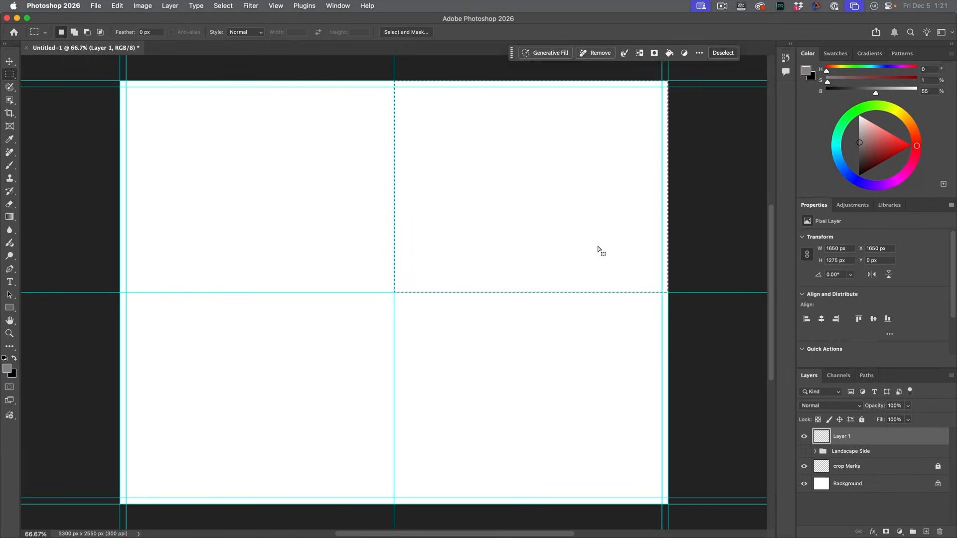
key("alt+BackSpace")
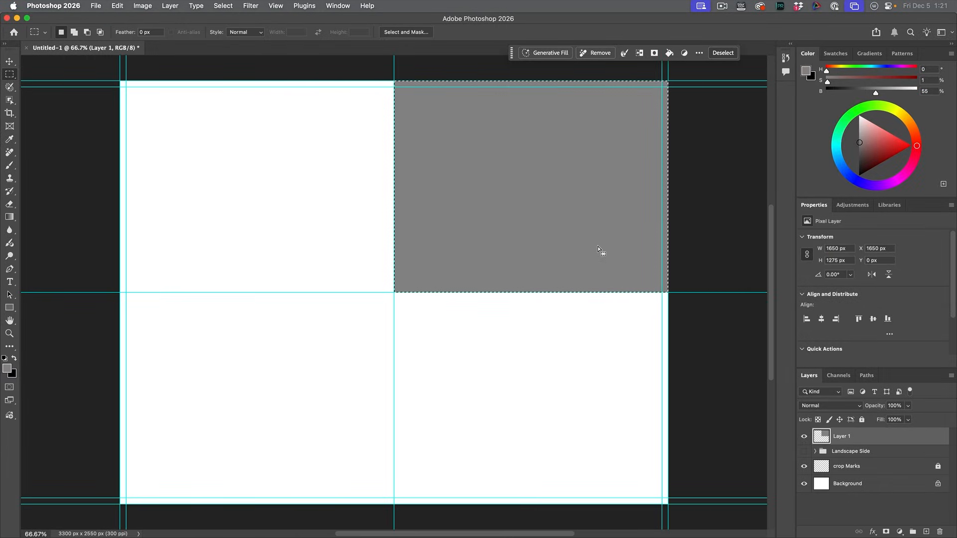
key("super+d")
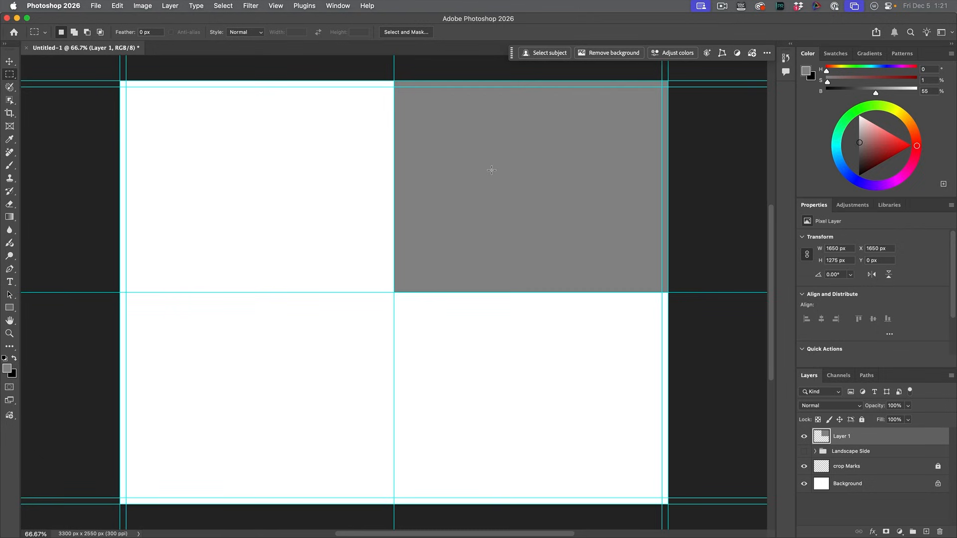
Step: Rotate the grey rectangle 90° to portrait and align it with the canvas's upper edge and the vertical centre guide
key("super+t")
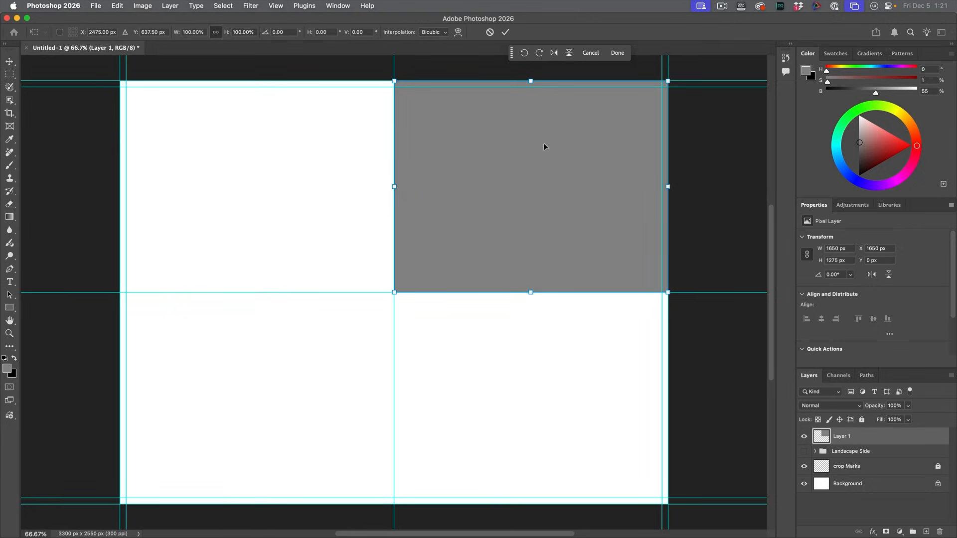
left_click_drag(678, 74, 613, 303)
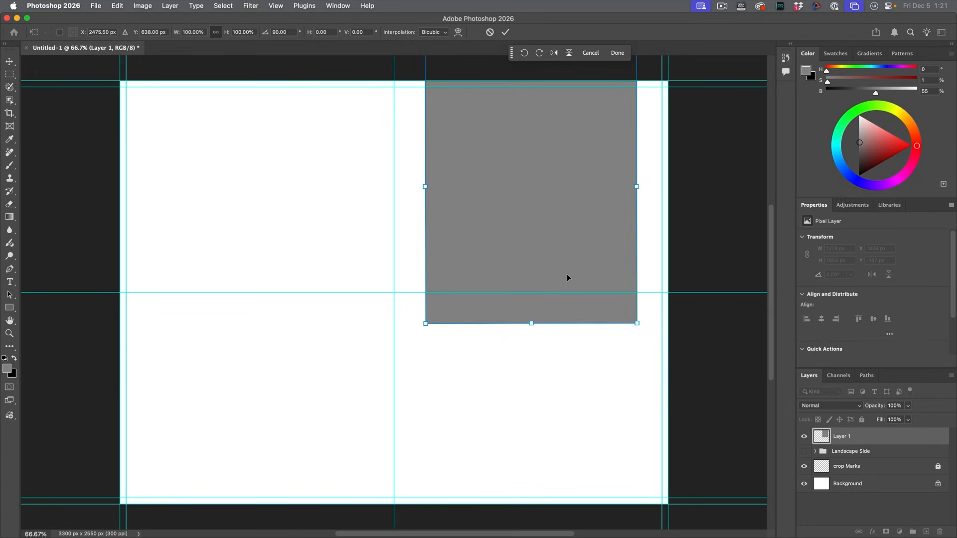
left_click_drag(547, 200, 519, 233)
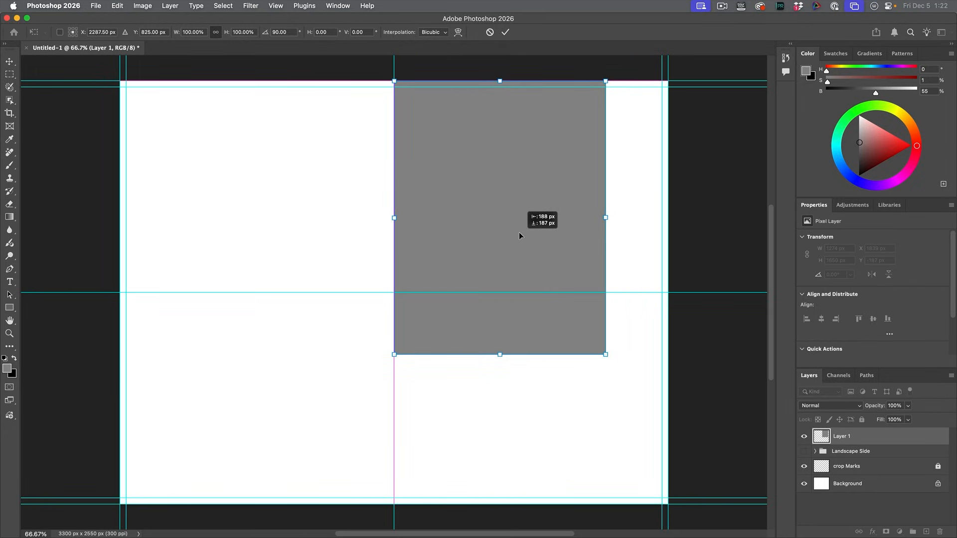
left_click_drag(519, 232, 519, 233)
key("Return")
key("m")
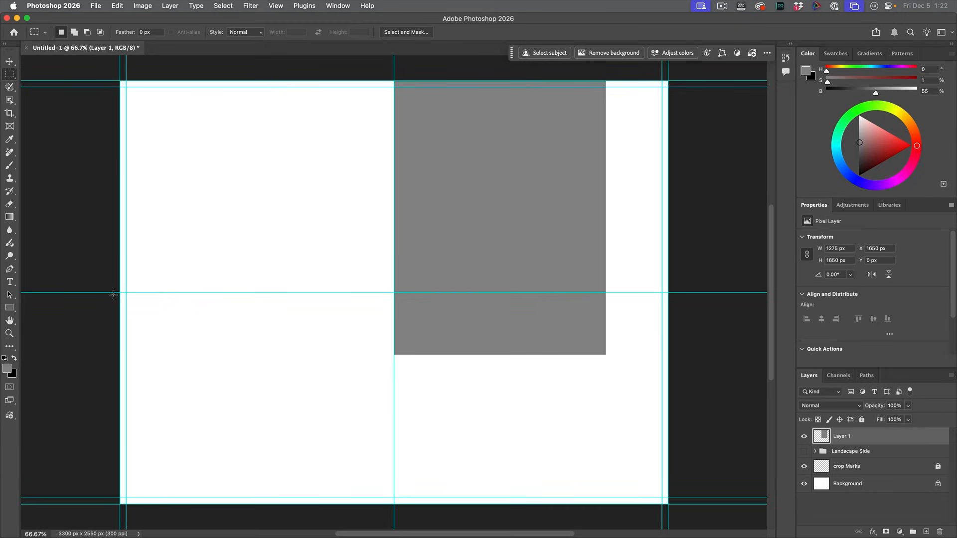
Step: Add white UP text in Apple Chancery on the portrait rectangle and convert both layers into one smart object
left_click(10, 282)
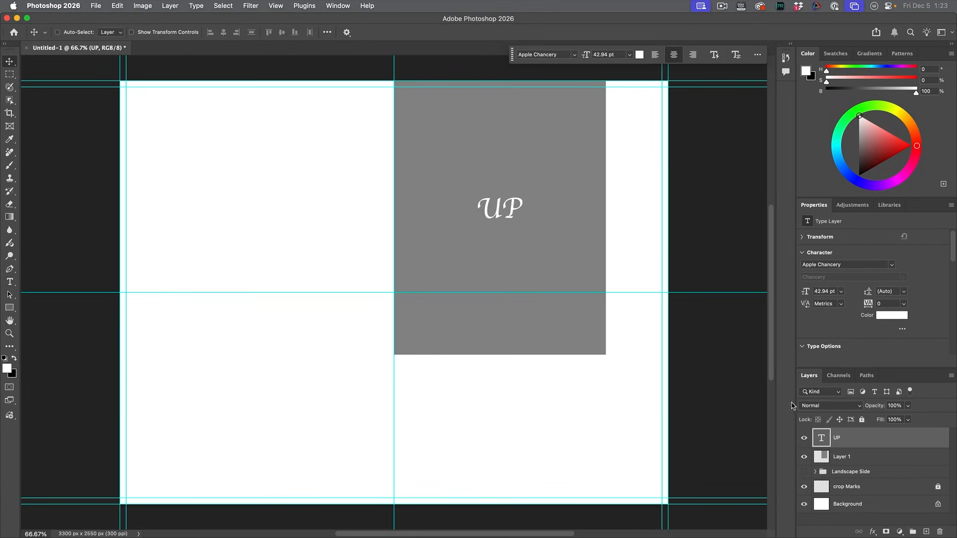
left_click(861, 458, "shift")
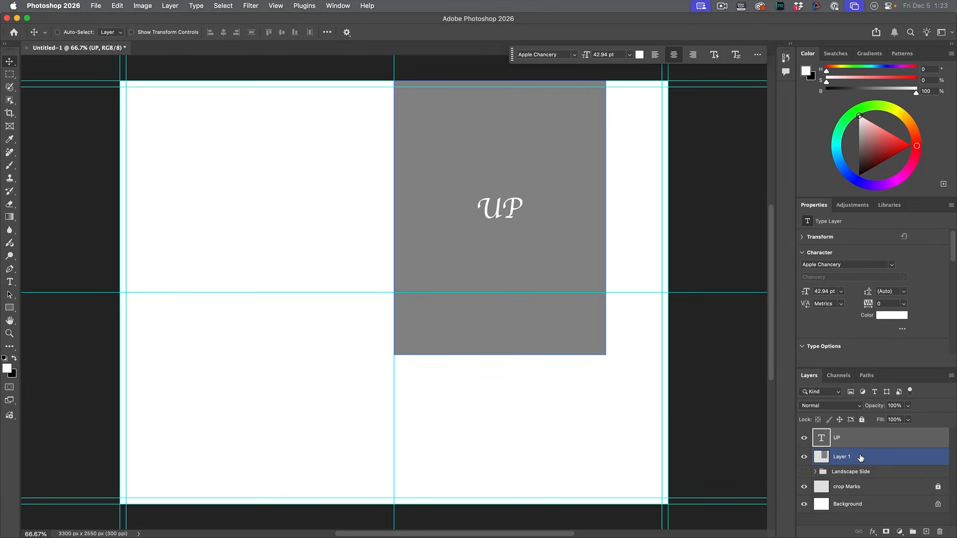
left_click(862, 446)
left_click(862, 441, "shift")
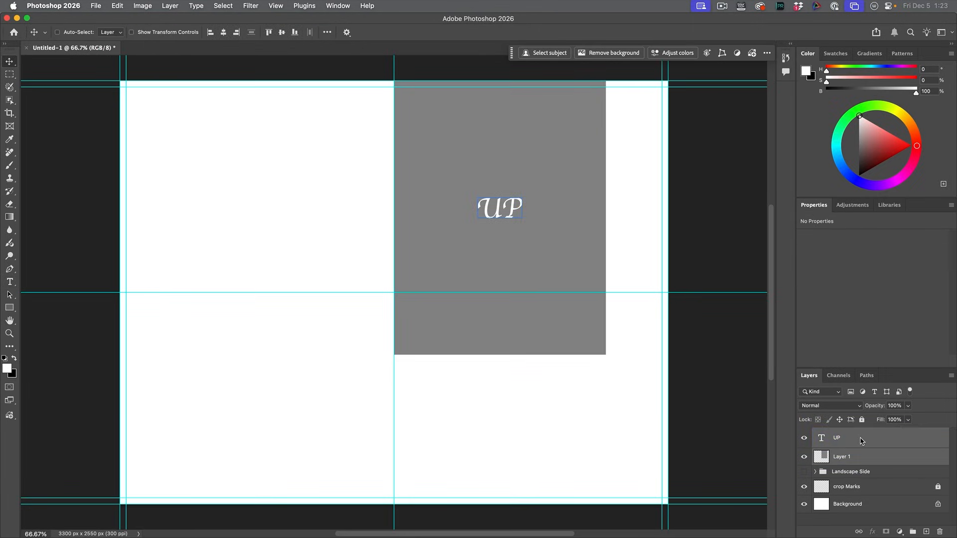
right_click(860, 440)
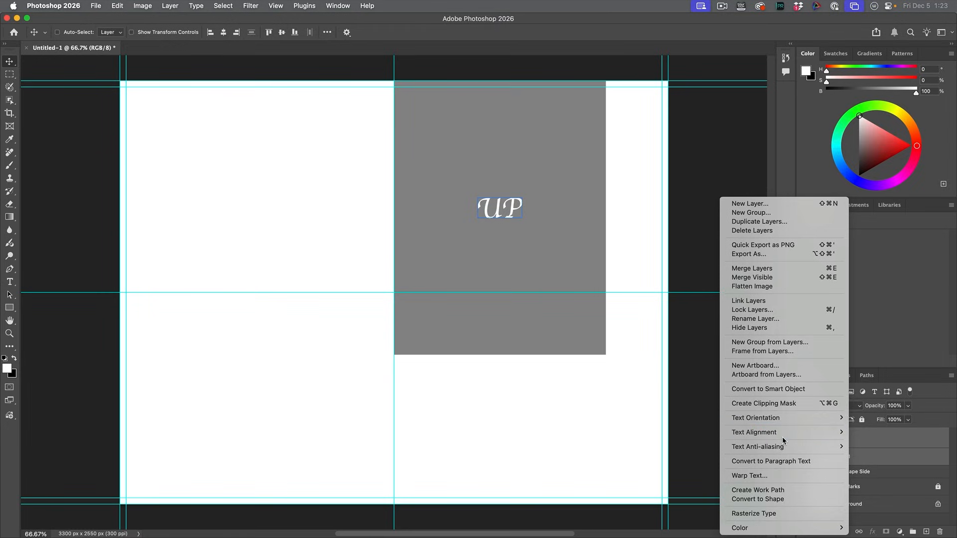
left_click(769, 389)
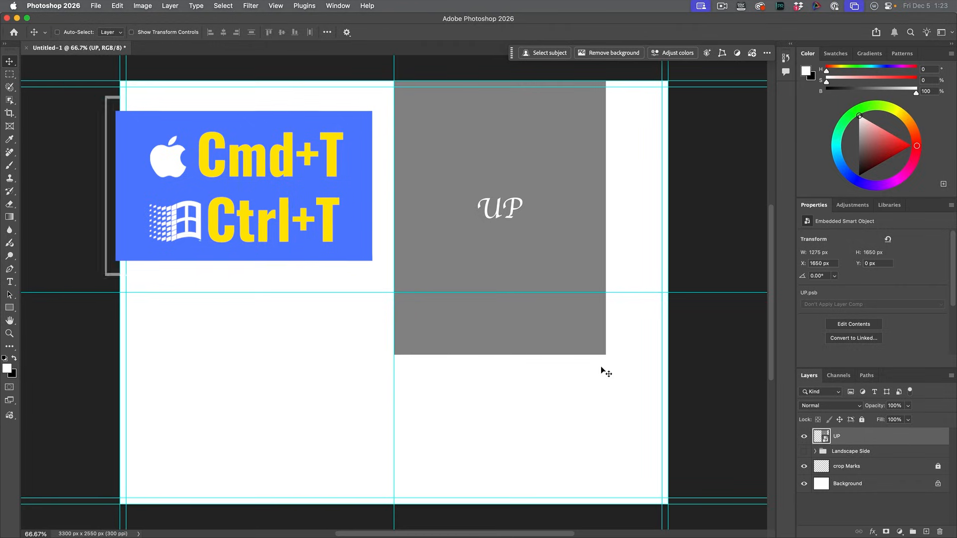
Step: Rotate the UP smart object -90° and fit it exactly into the upper-right panel
key("cmd+t")
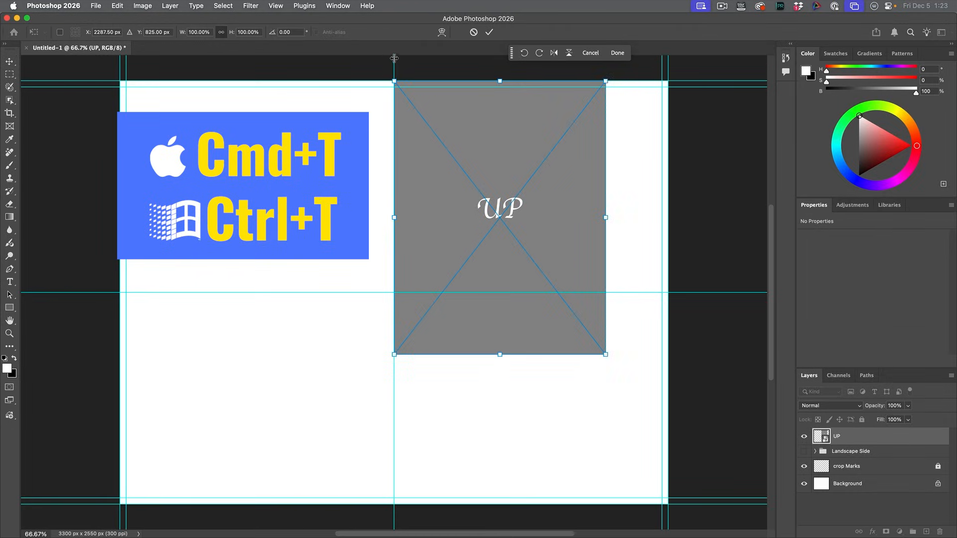
left_click_drag(388, 72, 354, 304)
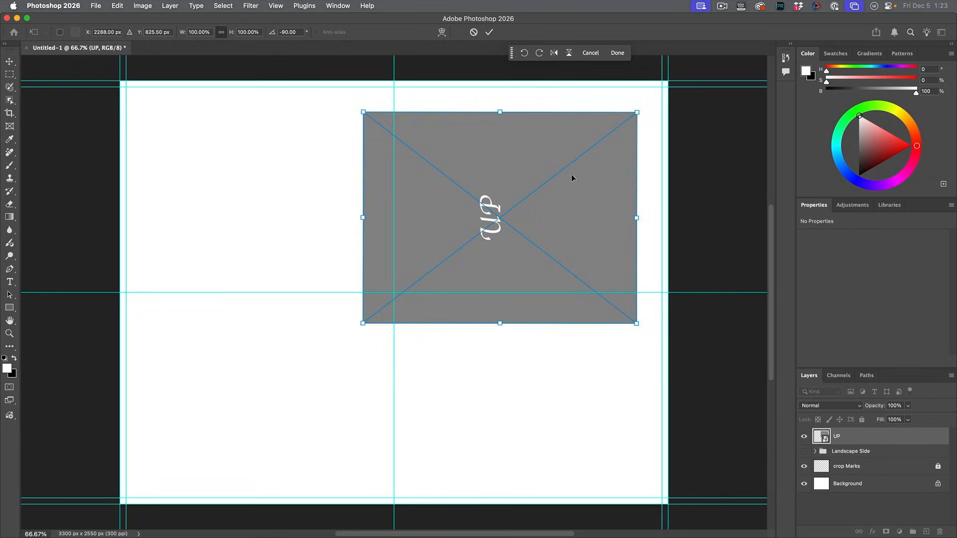
left_click_drag(570, 173, 601, 145)
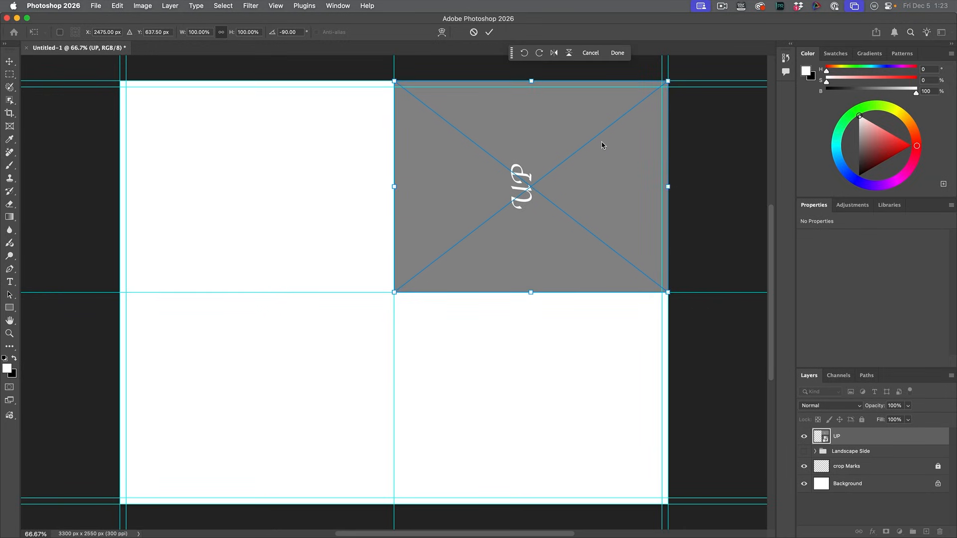
key("Return")
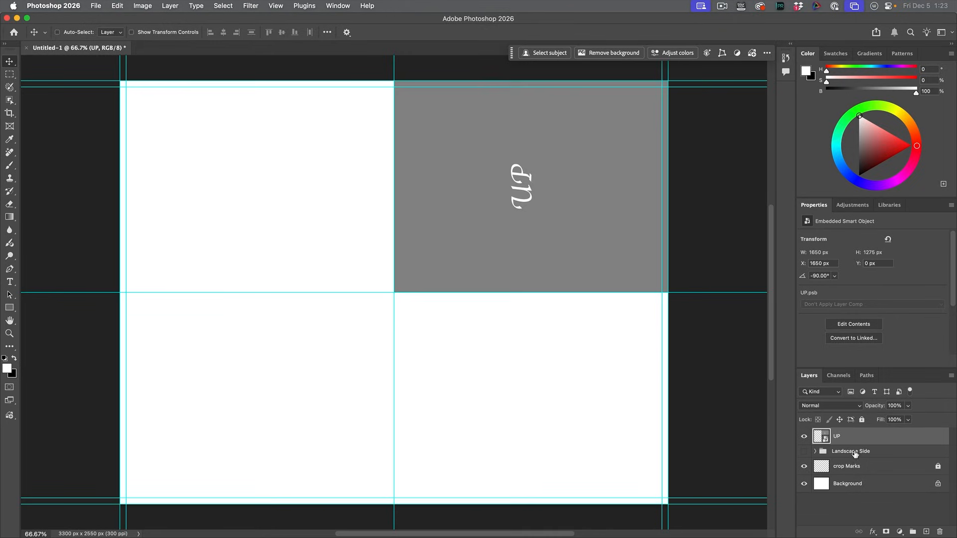
Step: Name the upper-right smart object layer Front, and open its contents to check their orientation before closing that document
double_click(838, 436)
type("Front")
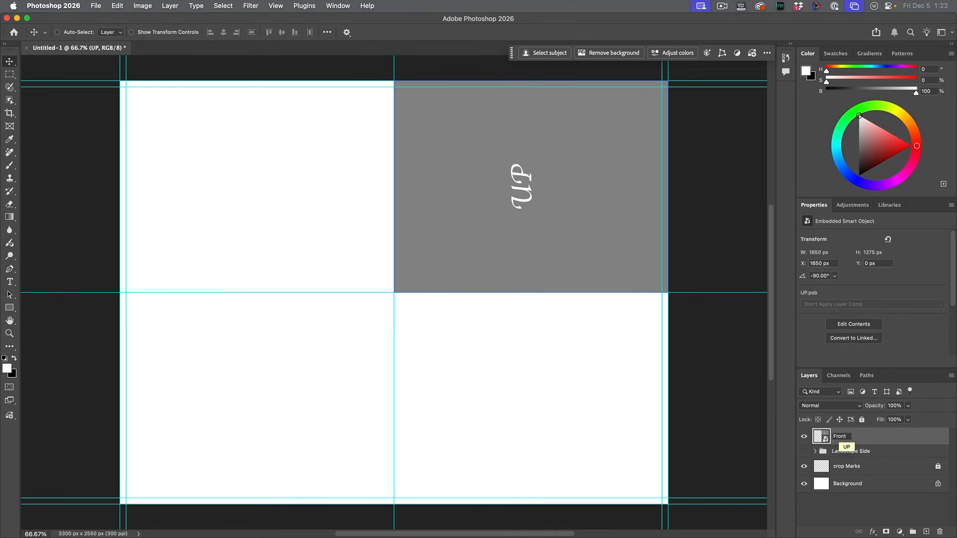
key("Return")
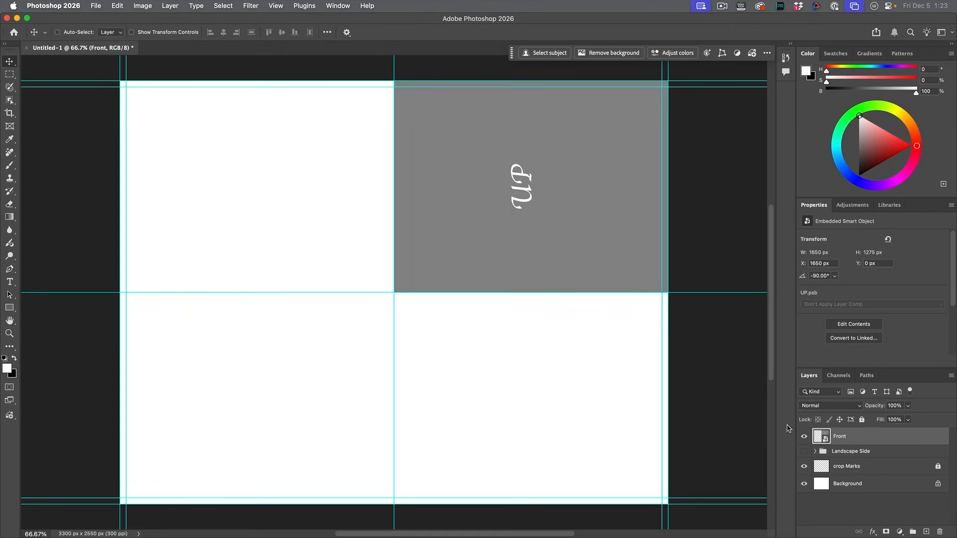
double_click(822, 436)
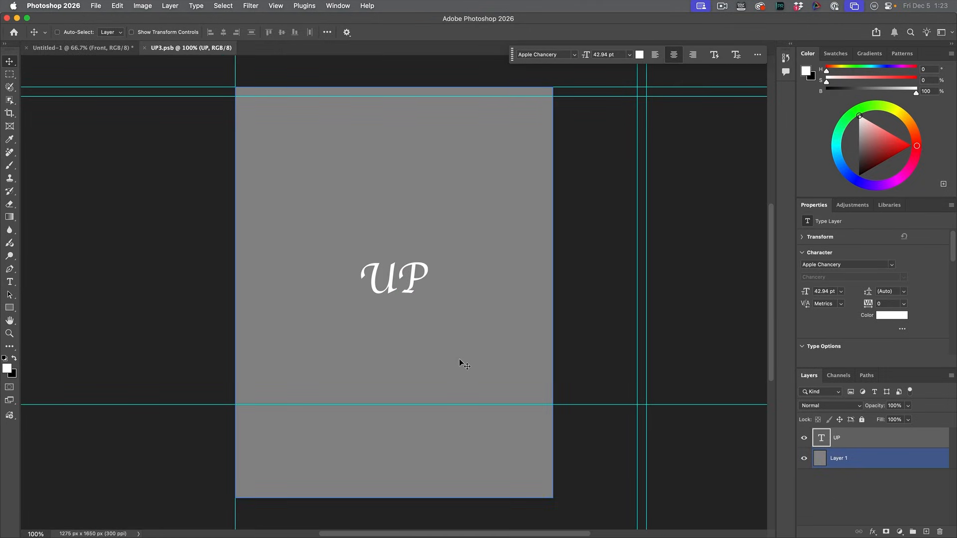
left_click(144, 48)
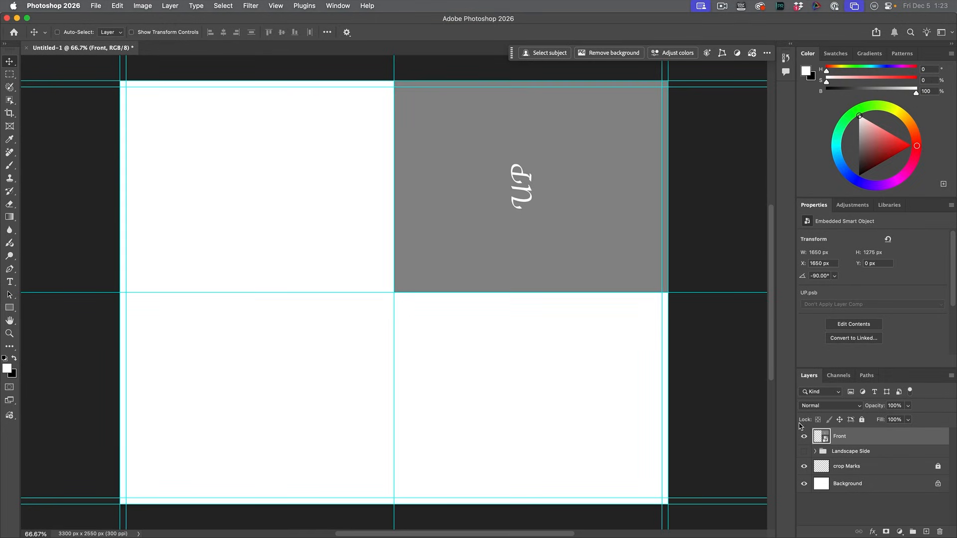
Step: Place an independent smart object copy of Front in the lower-right panel and name it Back
right_click(837, 437)
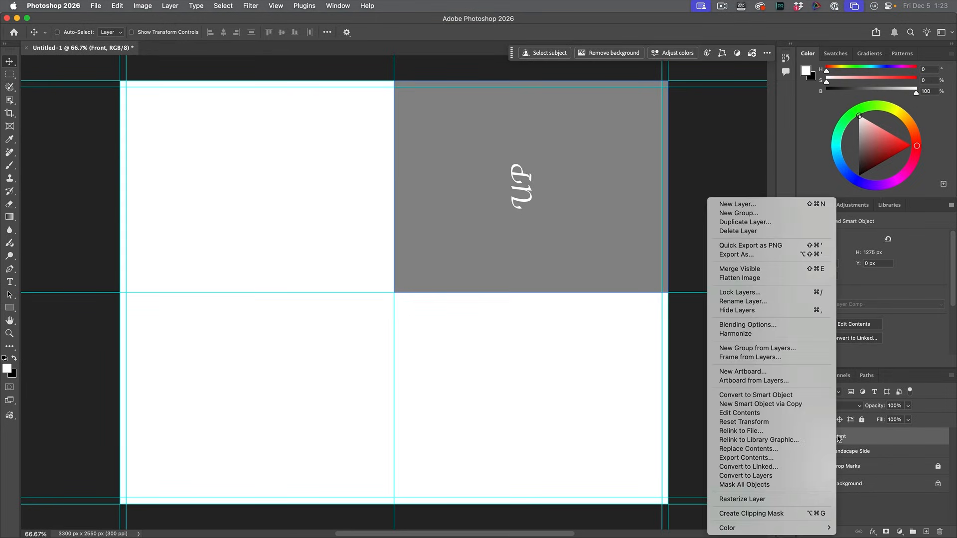
left_click(781, 404)
left_click_drag(569, 171, 571, 384)
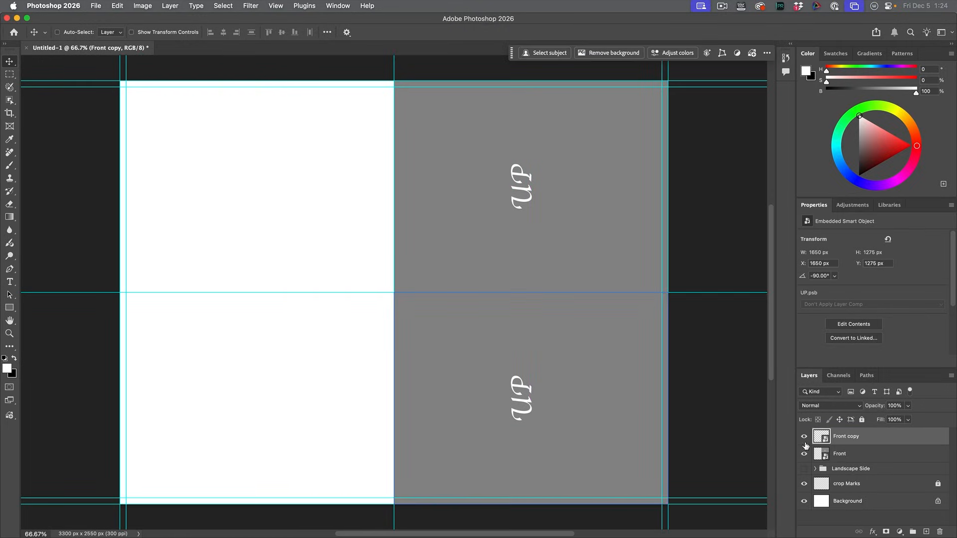
Step: Place an independent smart object copy of Back in the lower-left panel and turn it to a 90° rotation
right_click(843, 437)
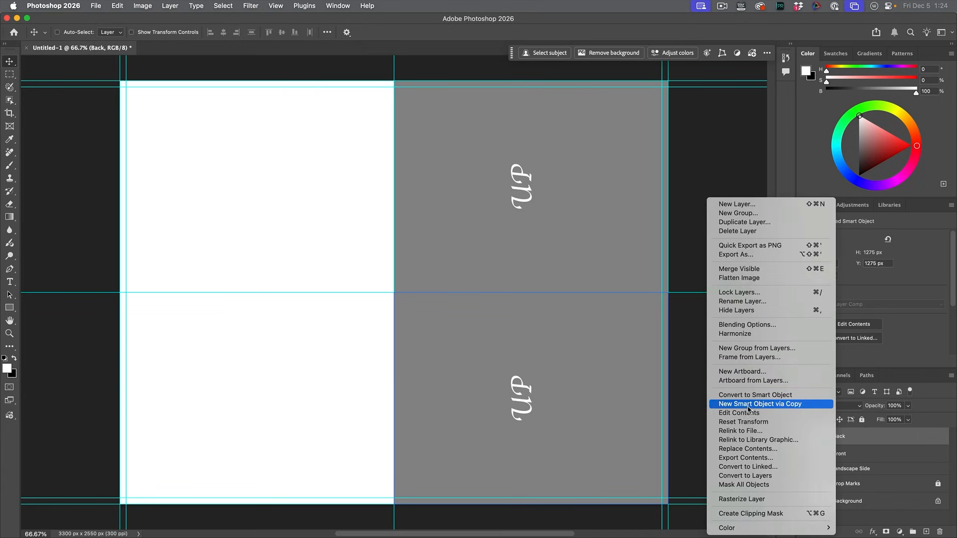
left_click(771, 410)
left_click_drag(603, 382, 241, 422)
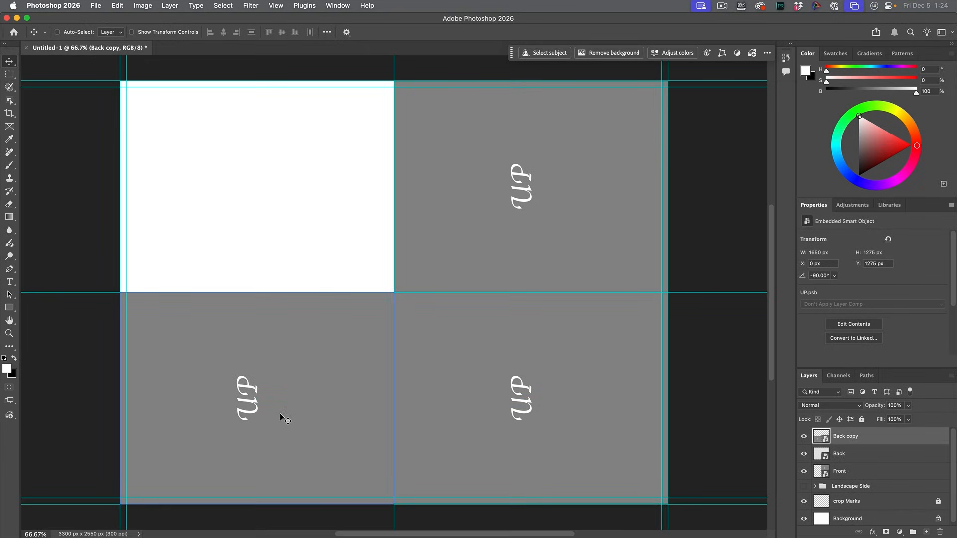
key("super+t")
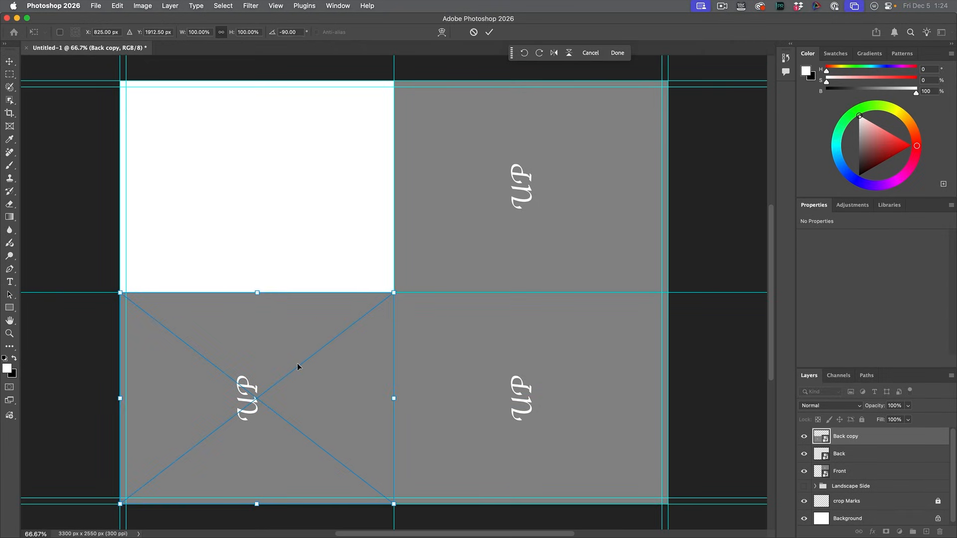
left_click_drag(401, 283, 156, 471)
key("Return")
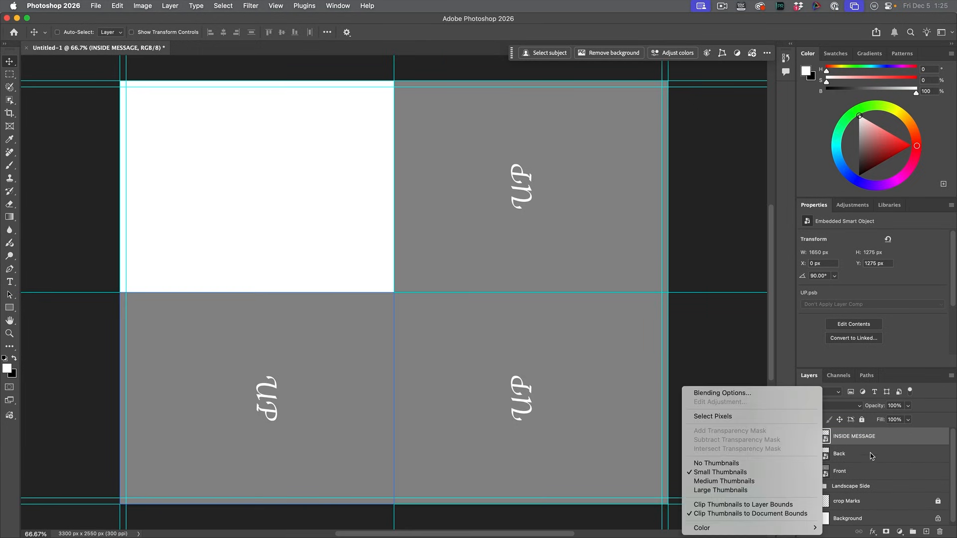
Step: Name the lower-left smart object INSIDE MESSAGE and place an independent smart object copy of it, named Inside, in the upper-left panel
left_click(866, 443)
right_click(863, 439)
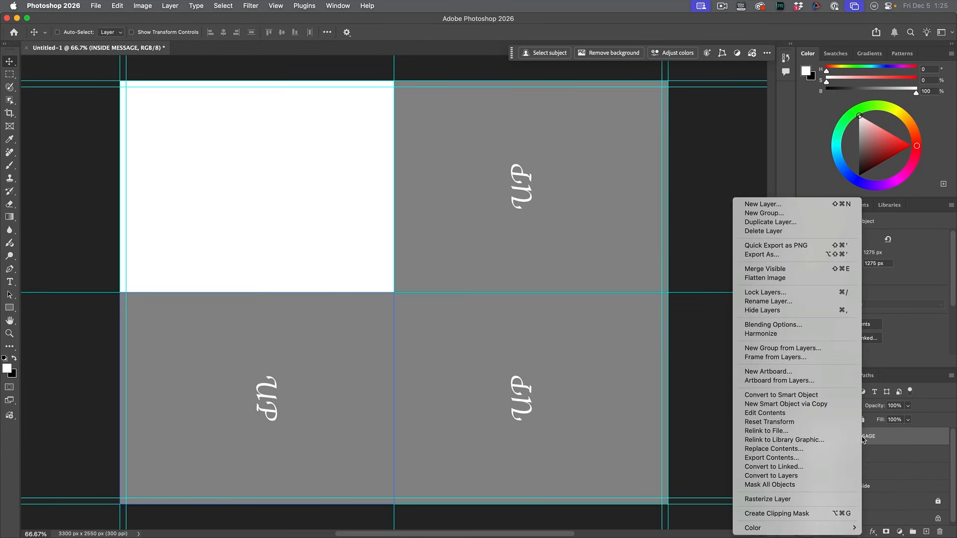
left_click(850, 404)
left_click_drag(322, 360, 321, 144)
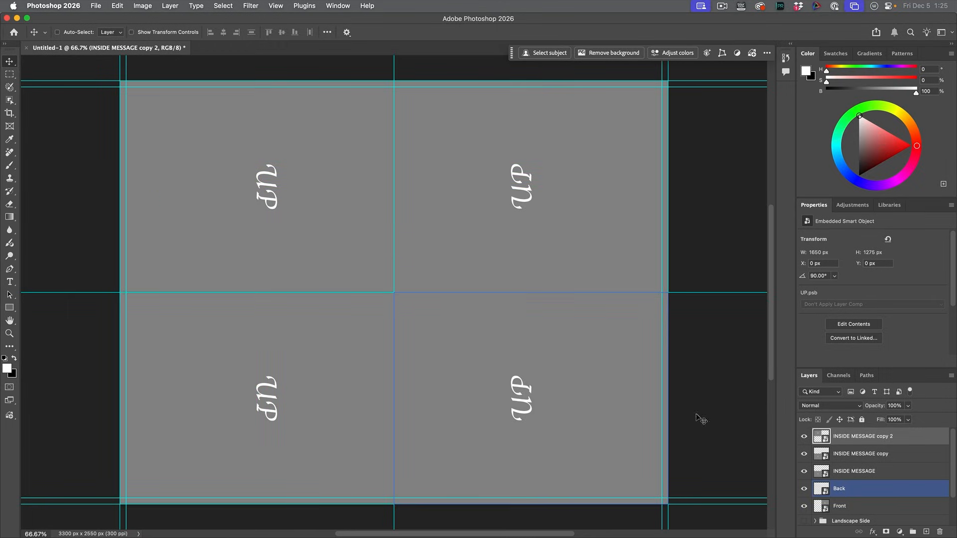
key("BackSpace")
type("Inside")
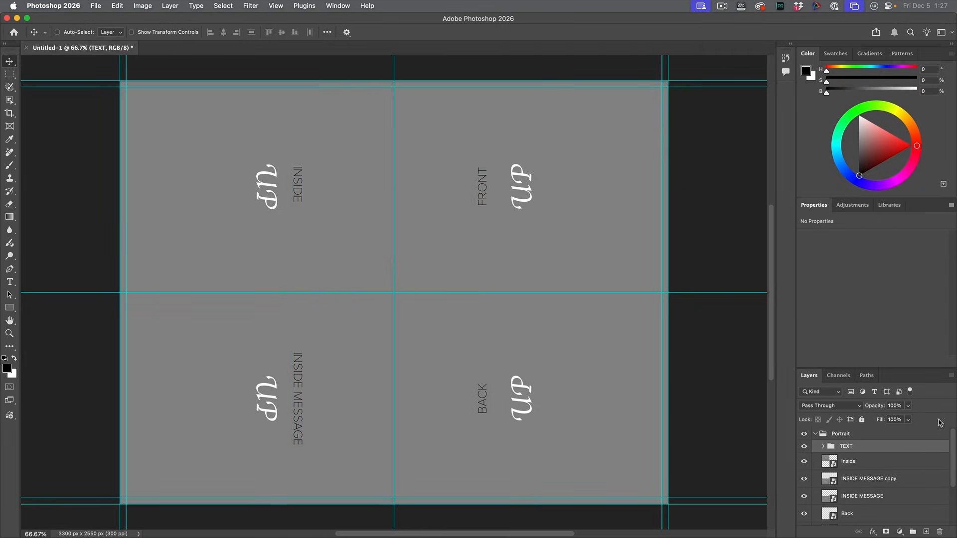
Step: Collapse the Portrait group and compare its layout with Landscape Side by toggling both groups' visibility, leaving both shown
left_click(816, 437)
left_click(816, 437)
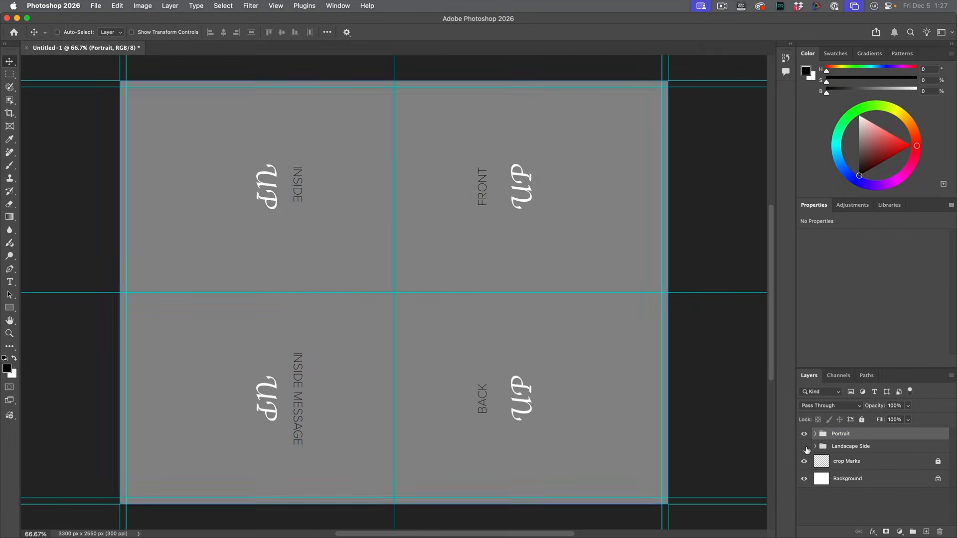
left_click(804, 433)
left_click(804, 446)
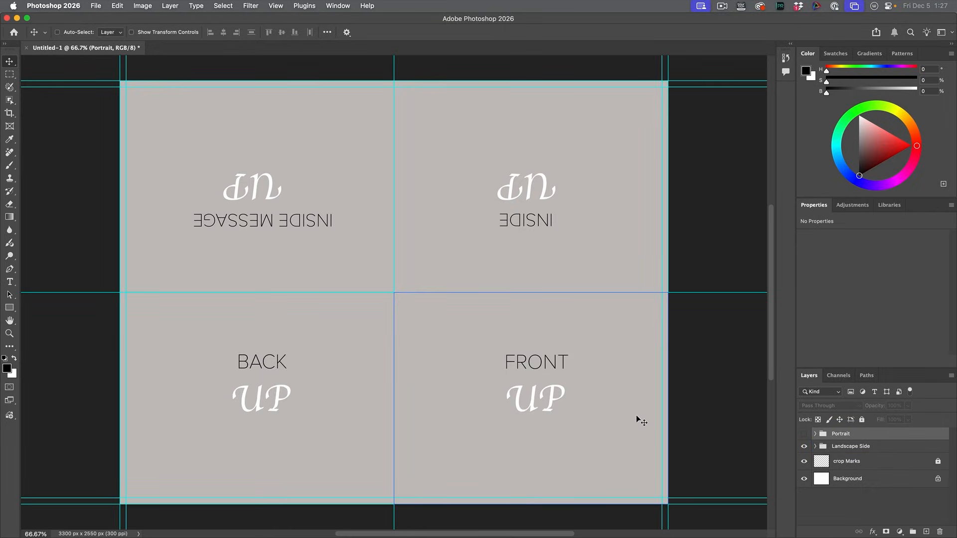
left_click(804, 447)
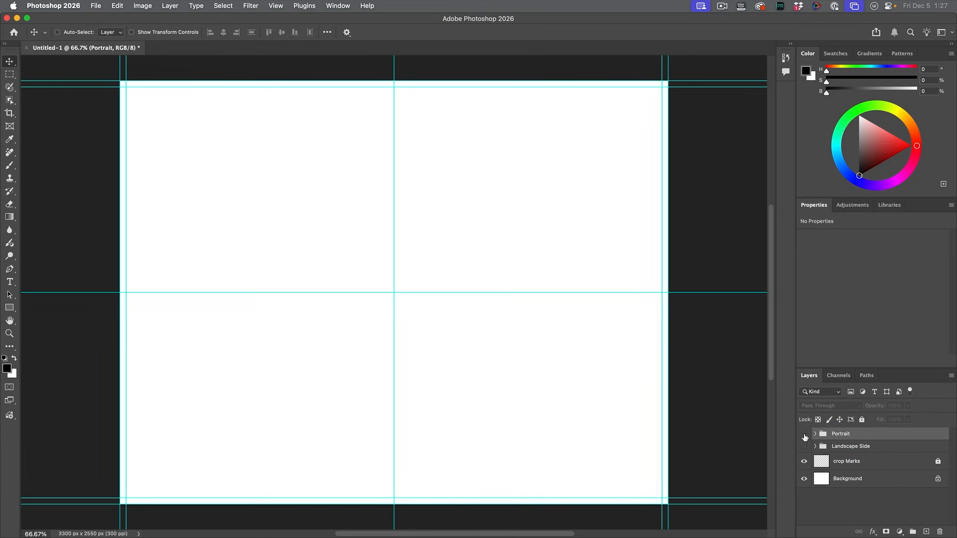
left_click(804, 434)
left_click(804, 447)
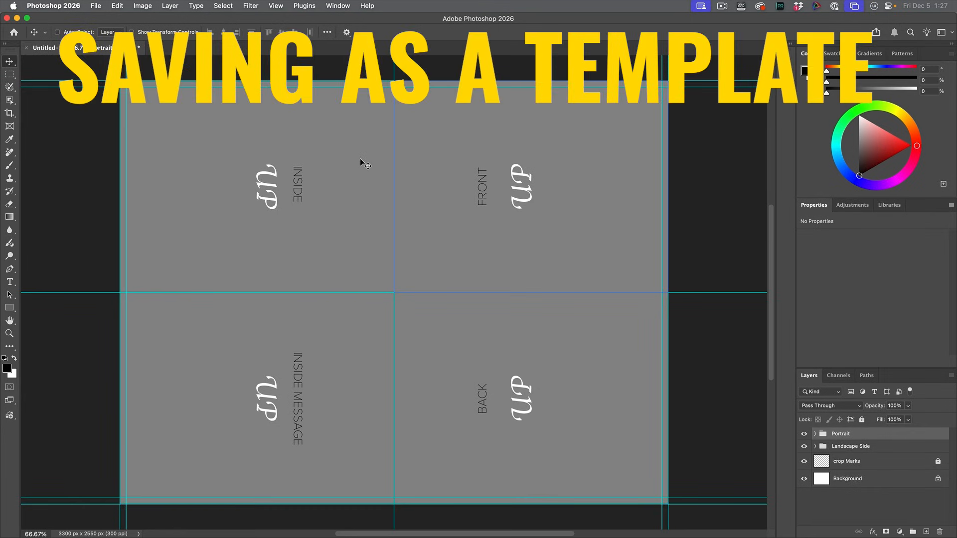
Step: Save the card as Greeting Card Template.psdt with Maximize Compatibility on, and run a regular save on the untitled document
left_click(96, 5)
left_click(110, 114)
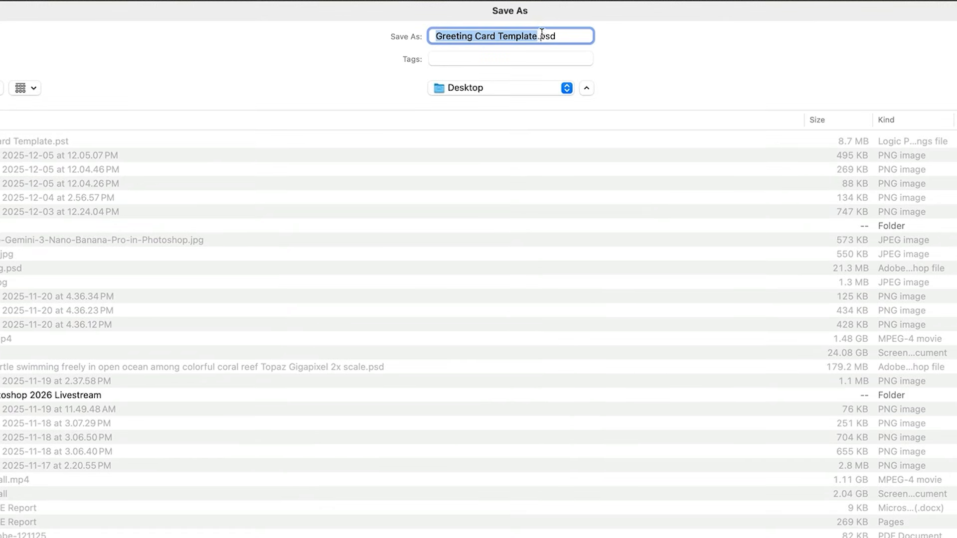
left_click(557, 37)
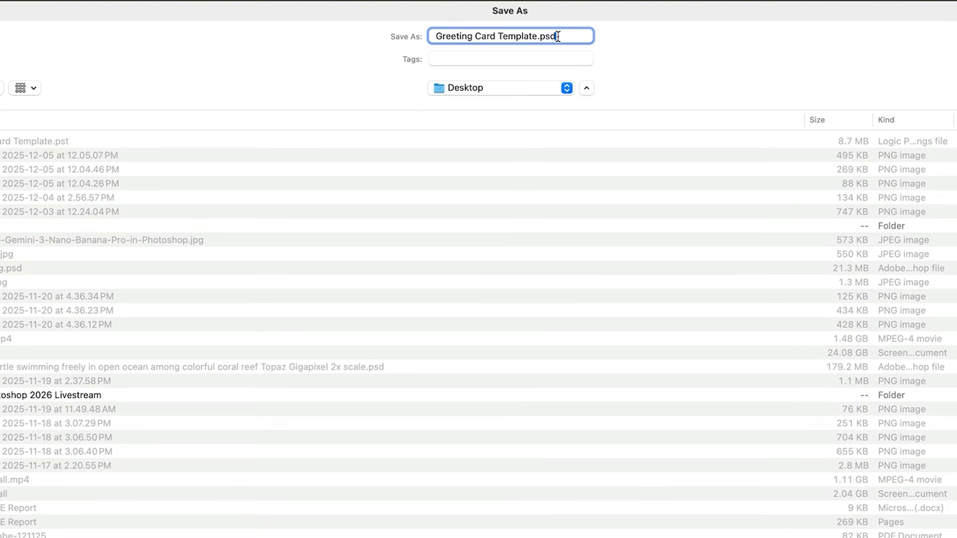
type("t")
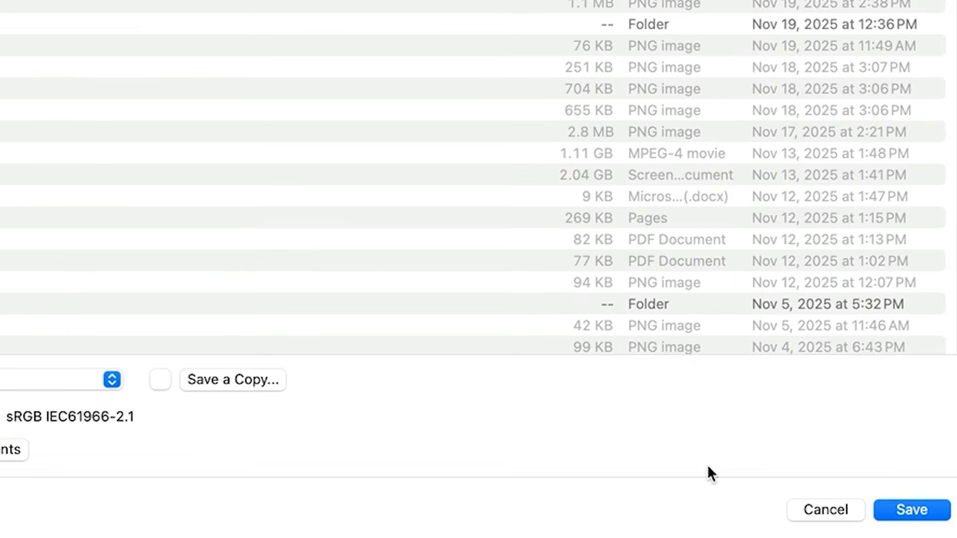
left_click(915, 516)
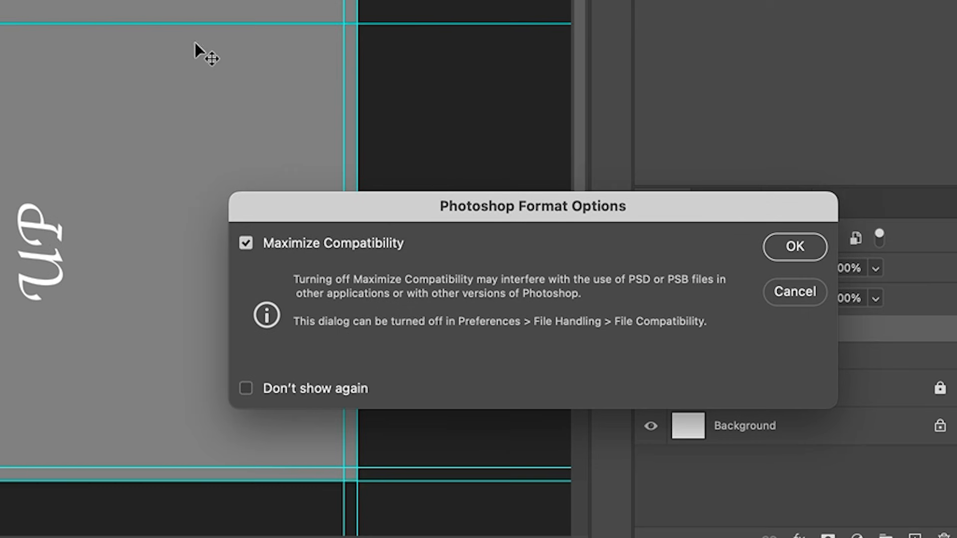
left_click(806, 252)
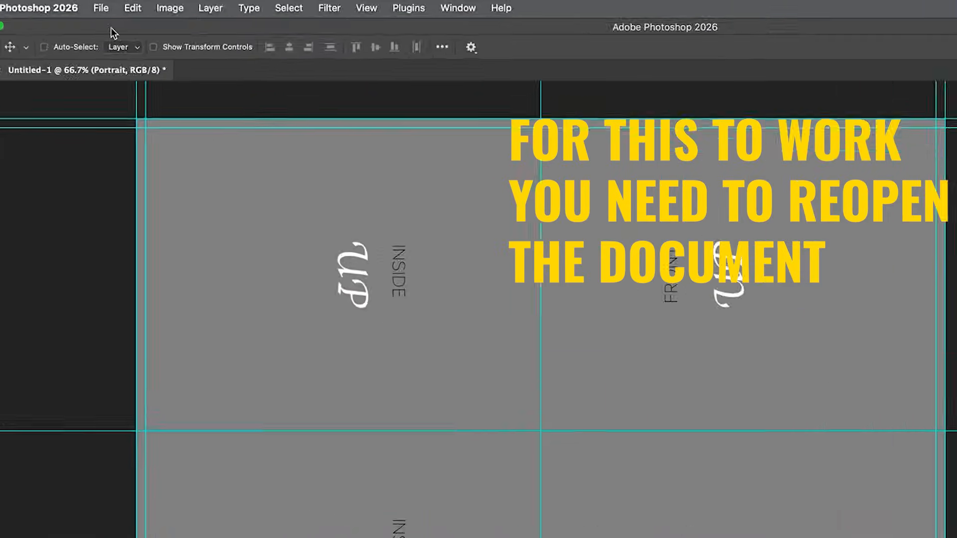
left_click(95, 5)
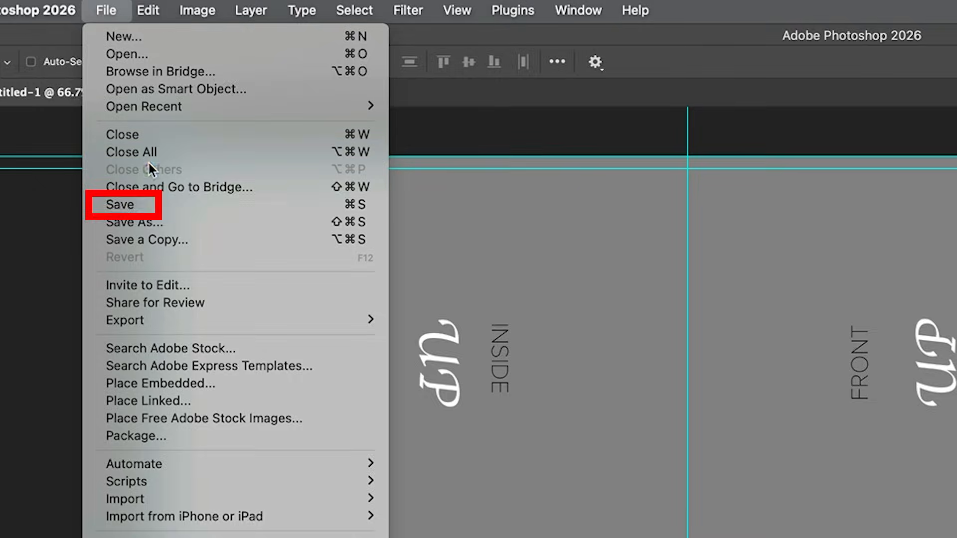
left_click(168, 207)
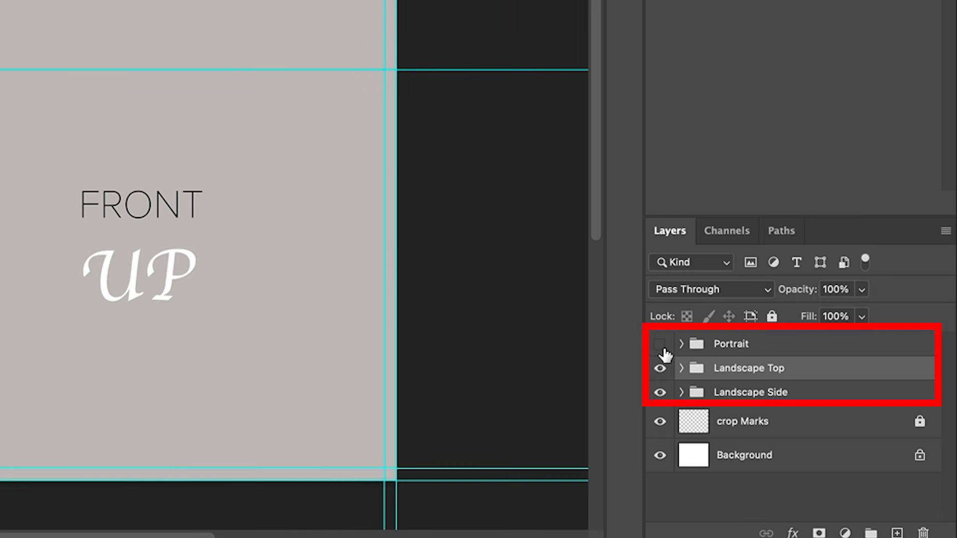
Step: Compare the Portrait, Landscape Top and Landscape Side card layouts by toggling the groups' visibility
left_click(805, 434)
left_click(827, 352)
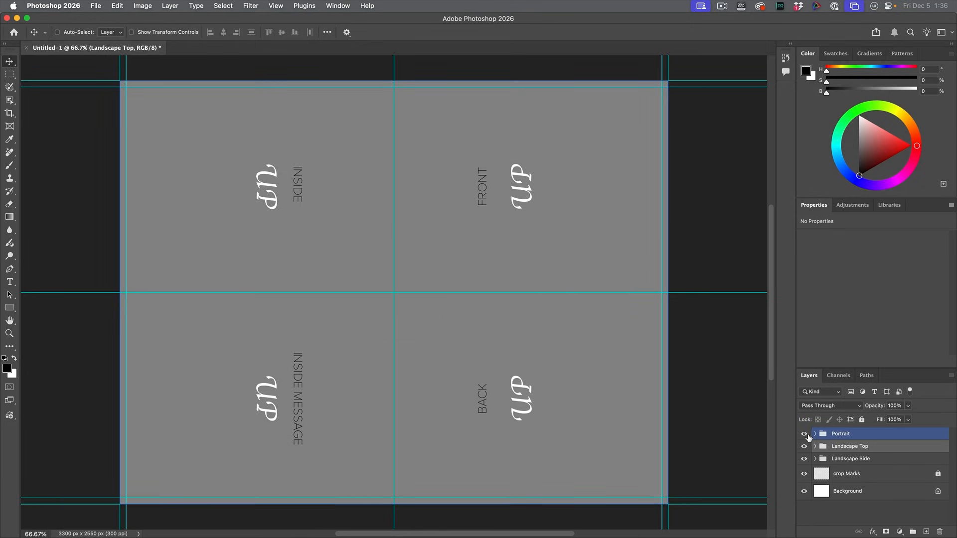
left_click(804, 434)
left_click(804, 446)
left_click(857, 459)
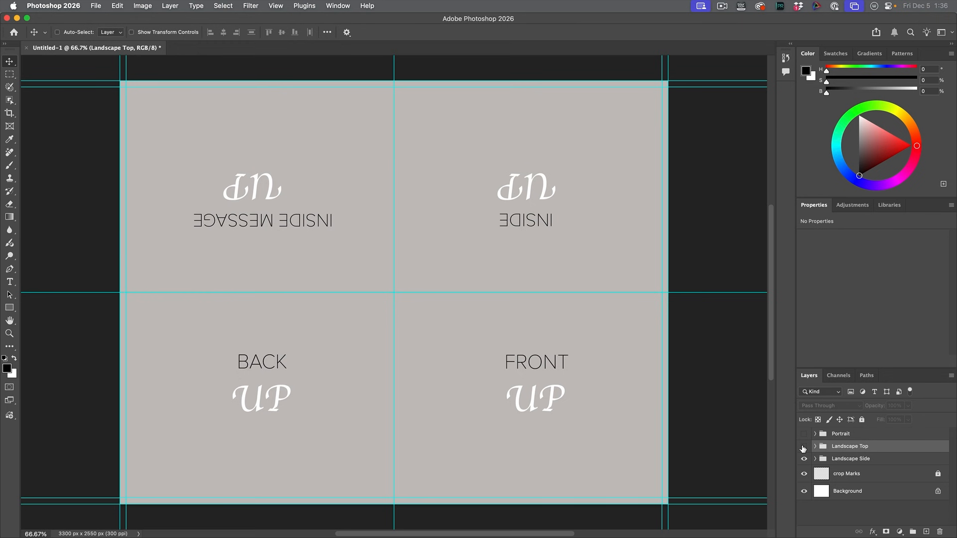
left_click(803, 447)
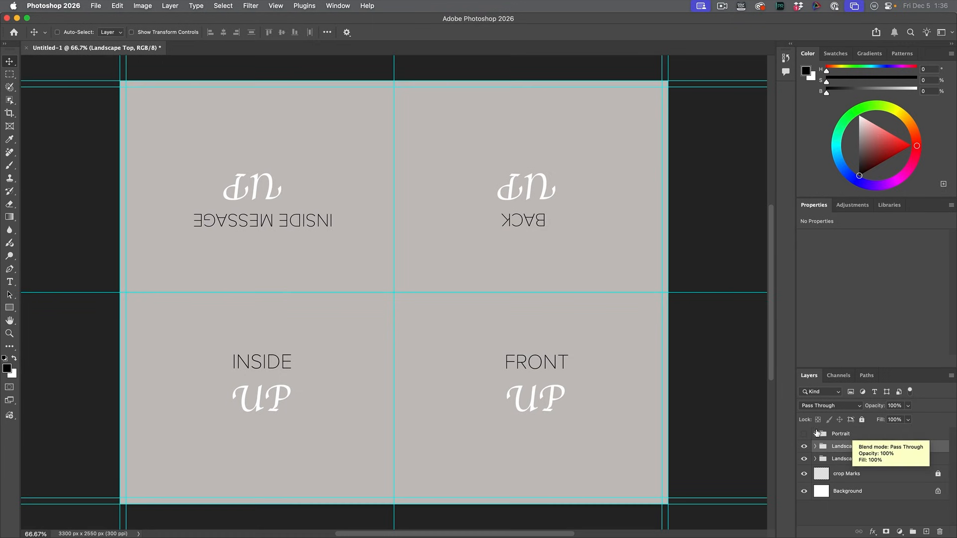
left_click(805, 434)
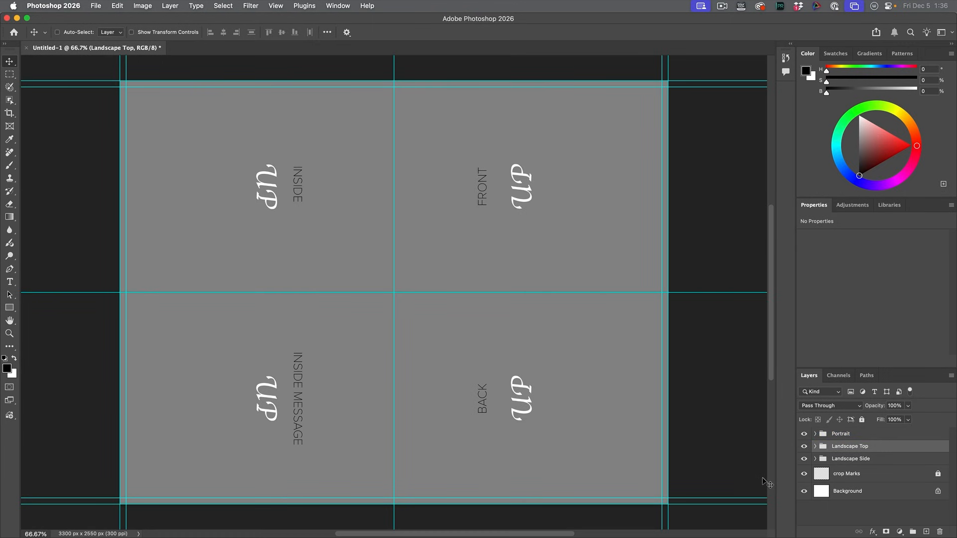
Step: Hide the Portrait and Landscape Top groups and expand Landscape Side so all its panel smart objects are listed
left_click(805, 434)
left_click(804, 446)
left_click(823, 459)
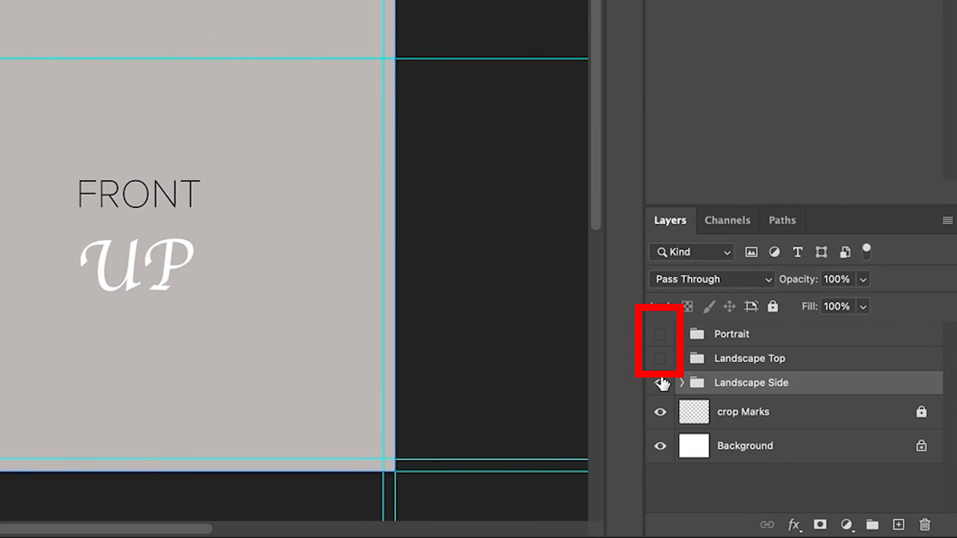
left_click(681, 382)
scroll(842, 342, "down", 2)
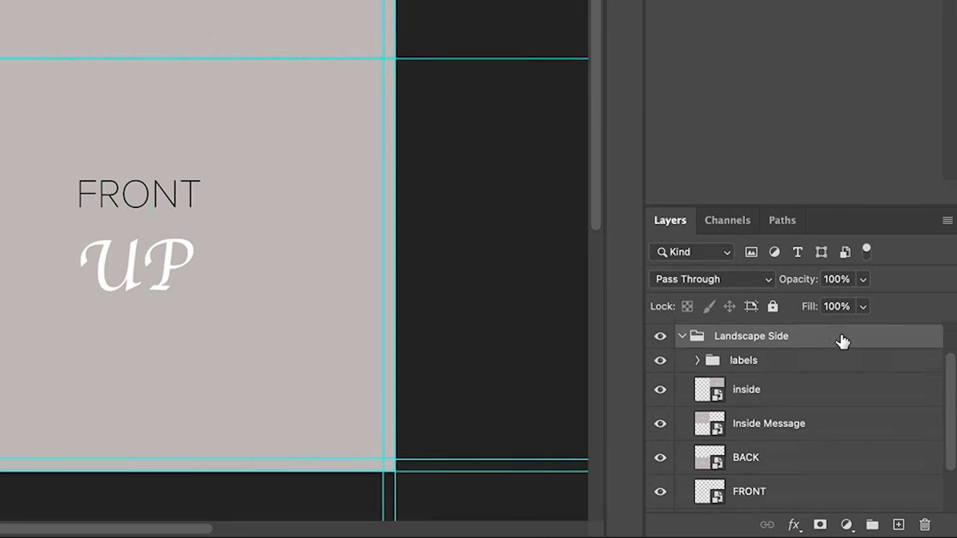
scroll(842, 342, "down", 1)
left_click_drag(770, 205, 761, 126)
left_click(731, 329)
left_click(728, 360)
left_click(726, 427)
left_click(726, 327)
left_click(760, 458)
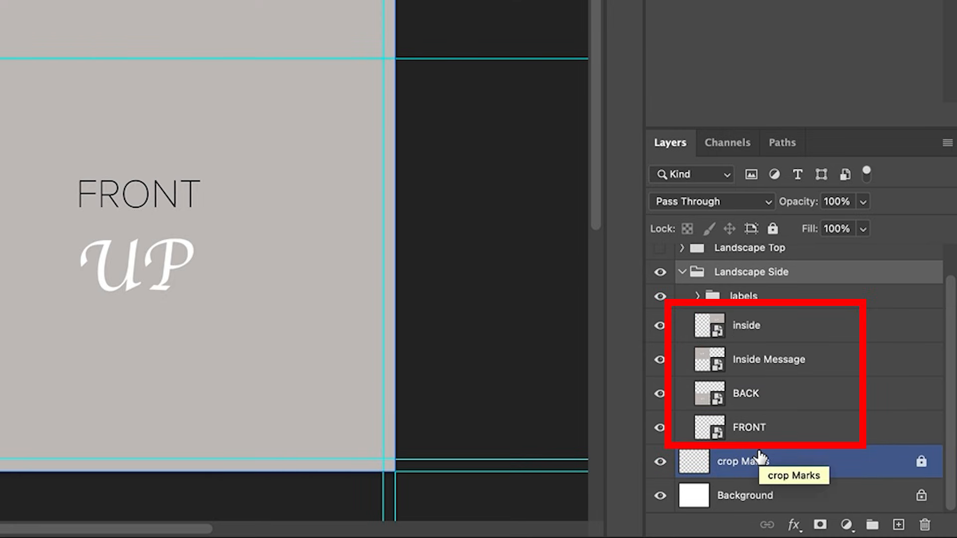
left_click(260, 98)
left_click(111, 279)
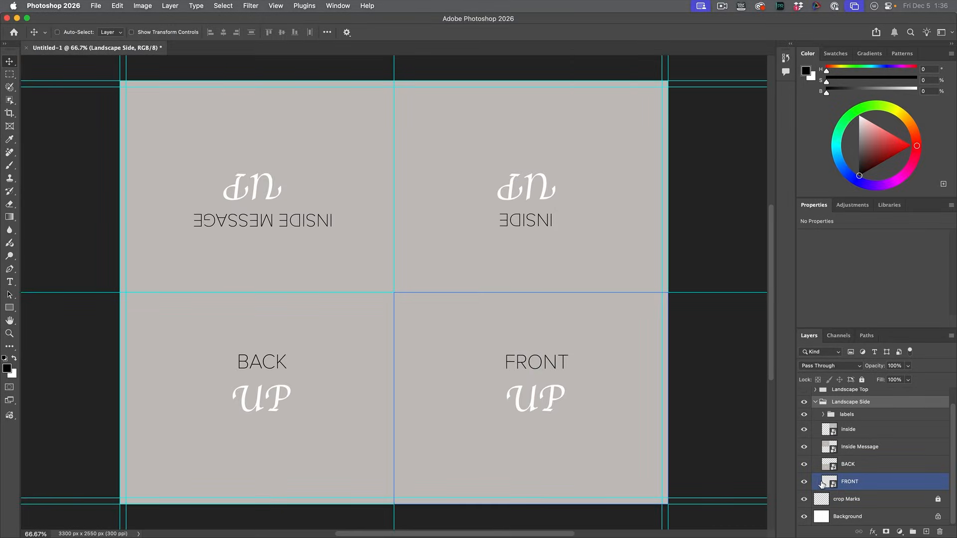
Step: Open the contents of the FRONT smart object in Landscape Side and place couch-gag.jpg from the device into it
double_click(826, 483)
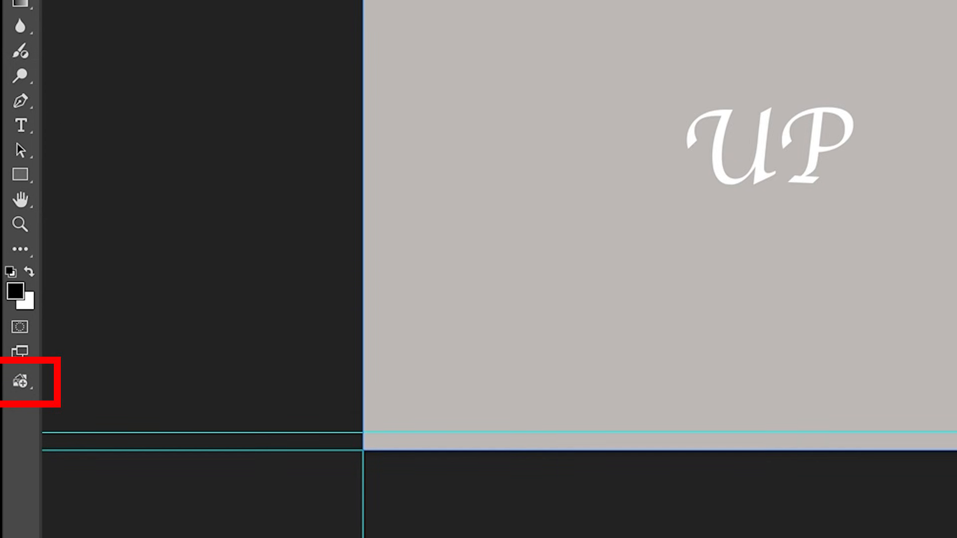
left_click(26, 382)
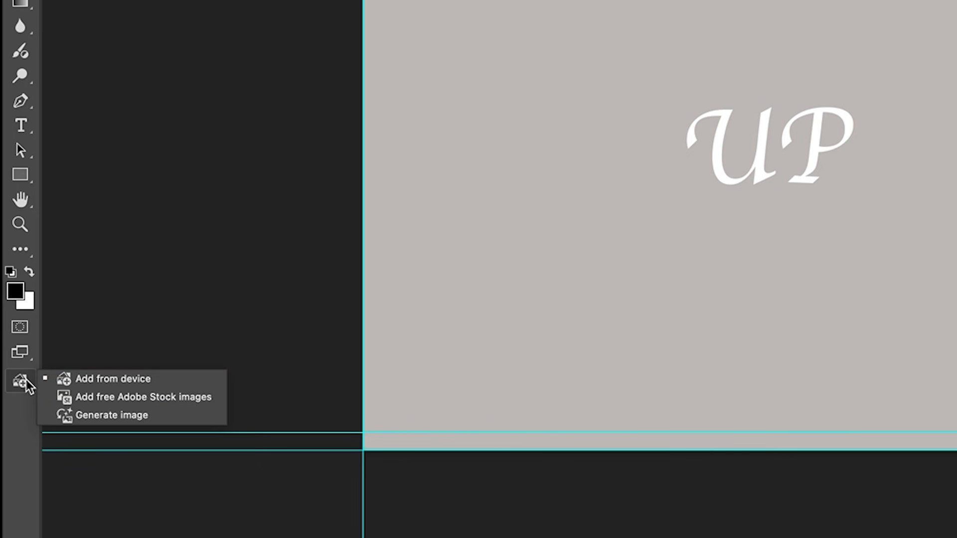
left_click(113, 380)
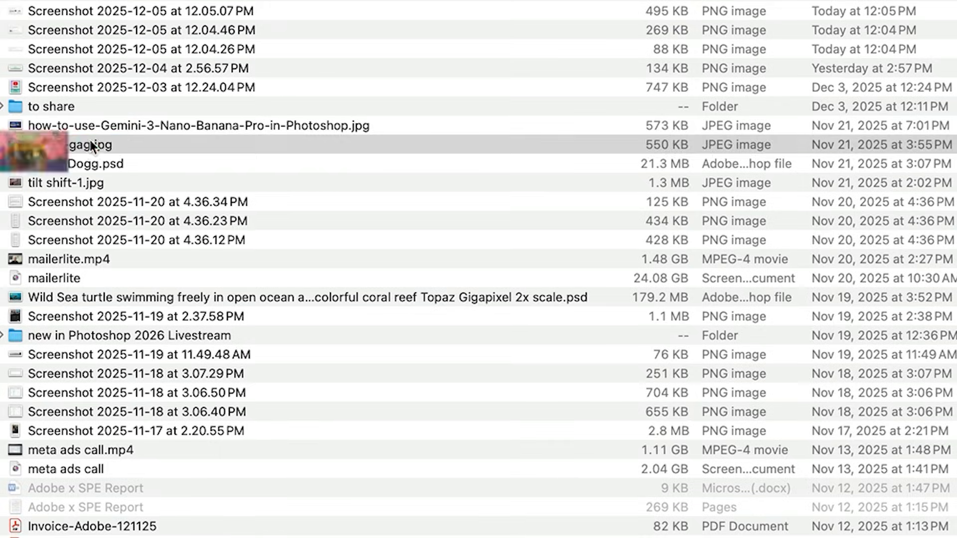
left_click(91, 144)
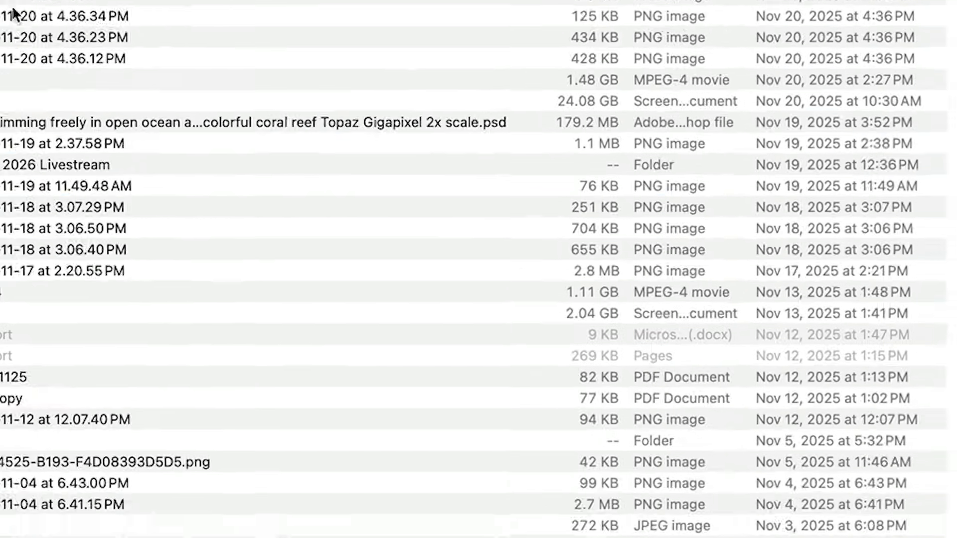
key("space")
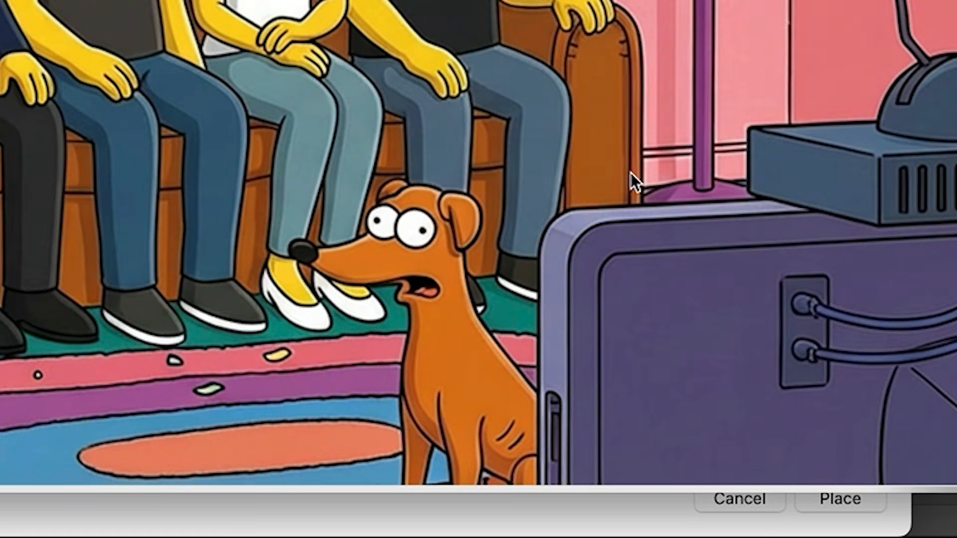
key("space")
left_click(870, 491)
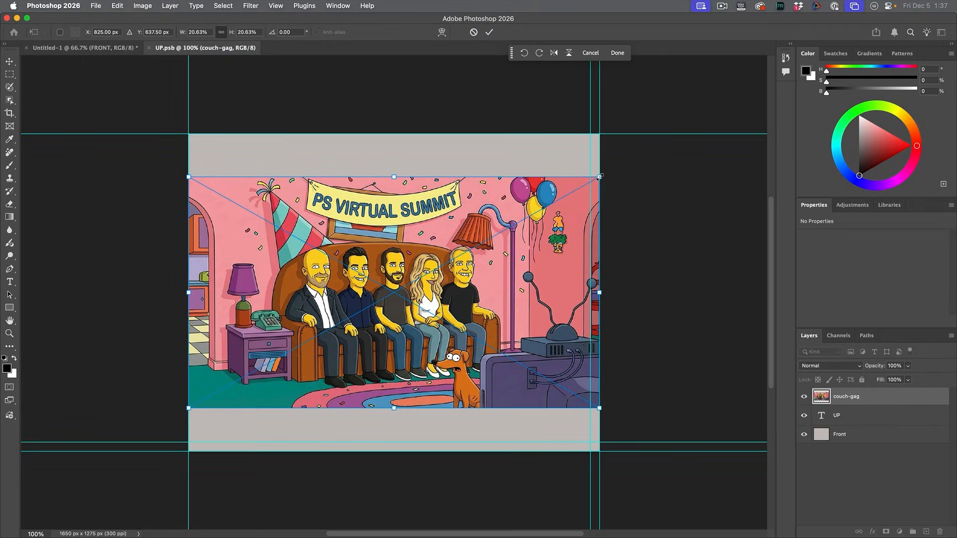
Step: Scale the placed couch-gag image to about 28.43% to fill the canvas, save the smart object contents and return to the card document
left_click_drag(600, 177, 675, 126)
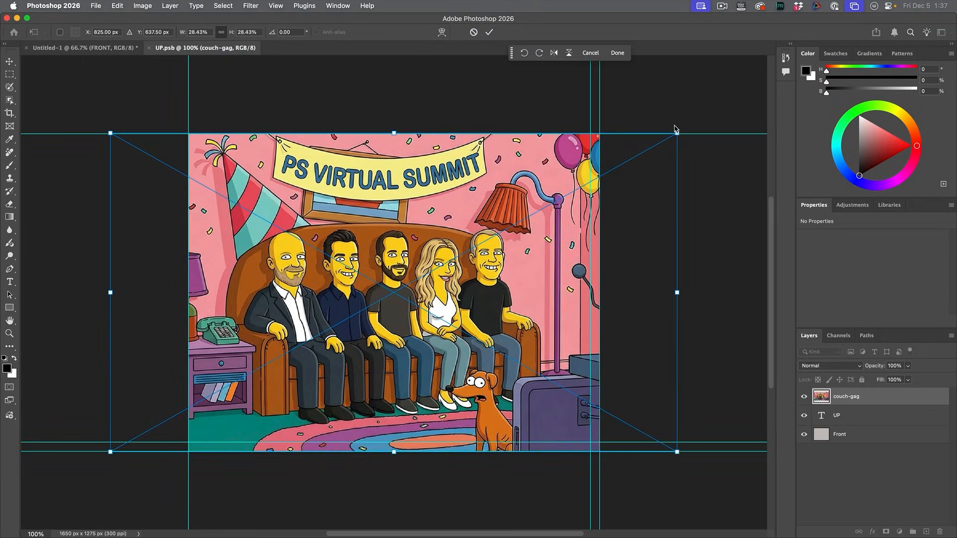
key("Return")
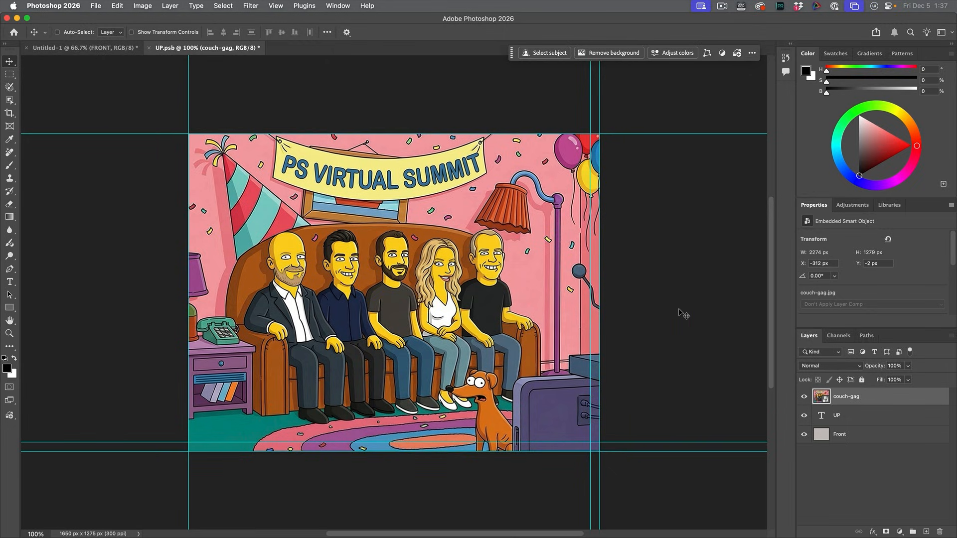
key("super+s")
left_click(132, 49)
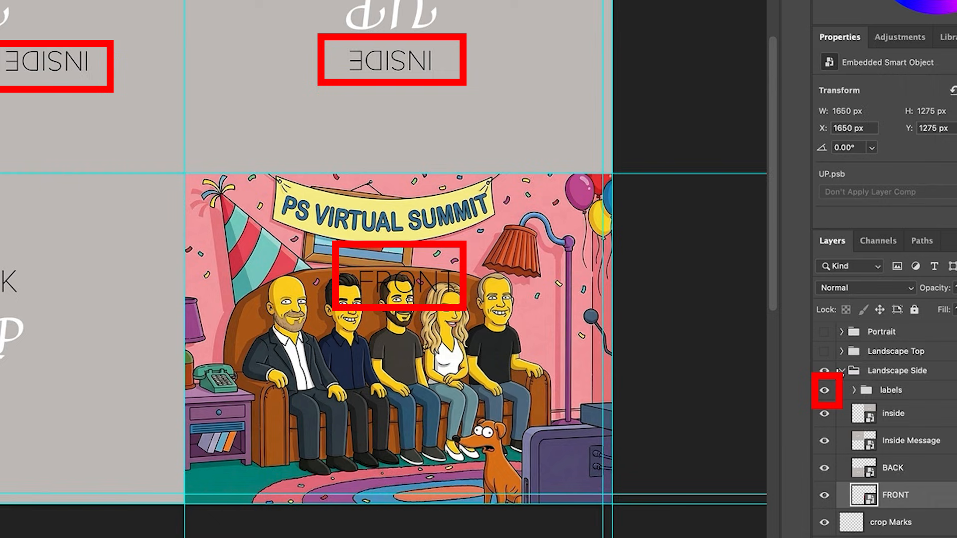
Step: Toggle the visibility of the labels group in Landscape Side to check the card without its panel labels, leaving it shown
left_click(809, 431)
left_click(825, 392)
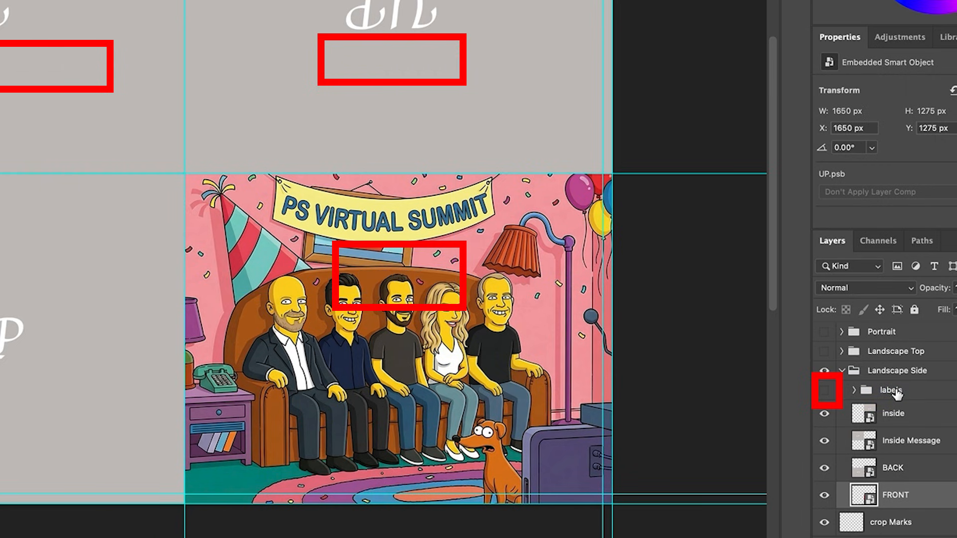
left_click(825, 393)
left_click(825, 392)
left_click(825, 393)
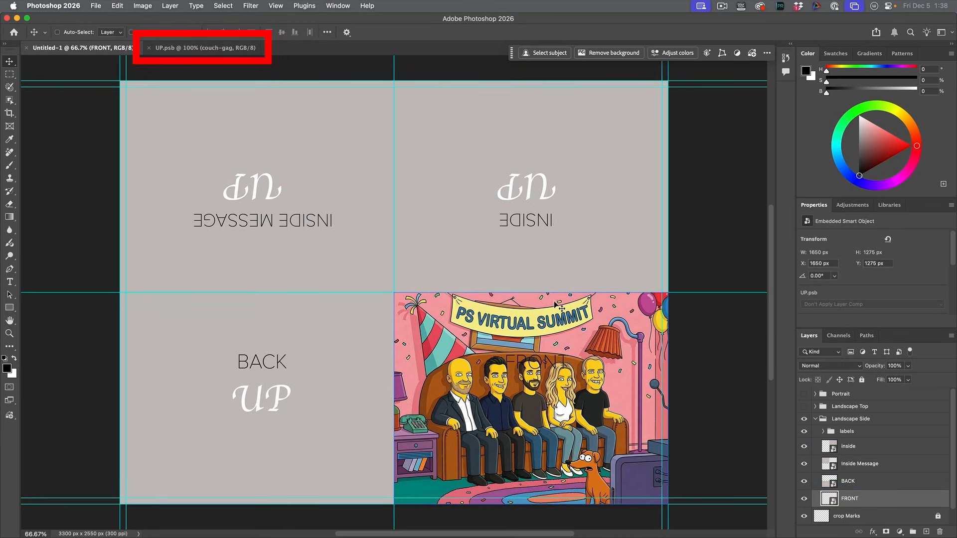
Step: Return to the FRONT smart object's contents and delete the placed couch-gag image
left_click(575, 238, "super")
double_click(505, 218)
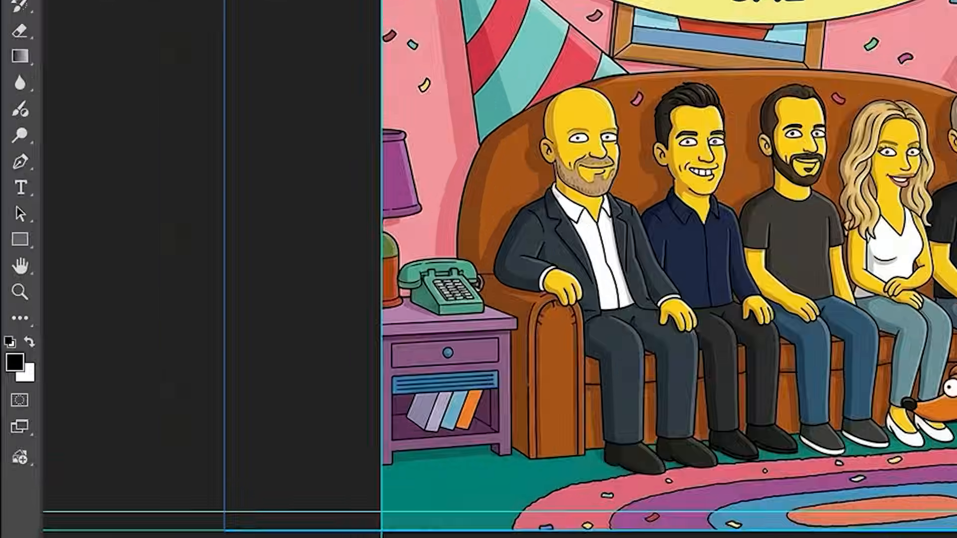
key("Delete")
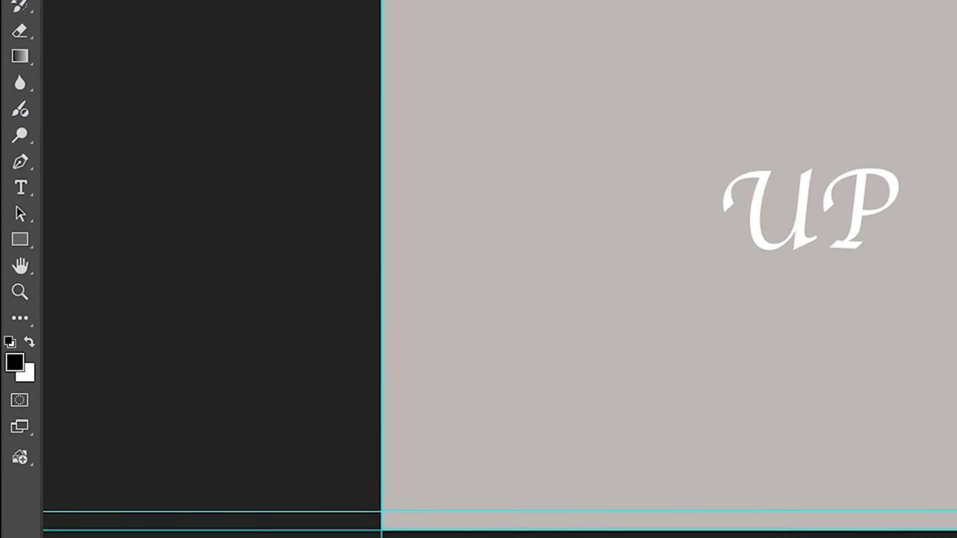
Step: Search the free Adobe Stock images for "christmas family" and add the photo of the family reading a book on the couch
left_click(21, 457)
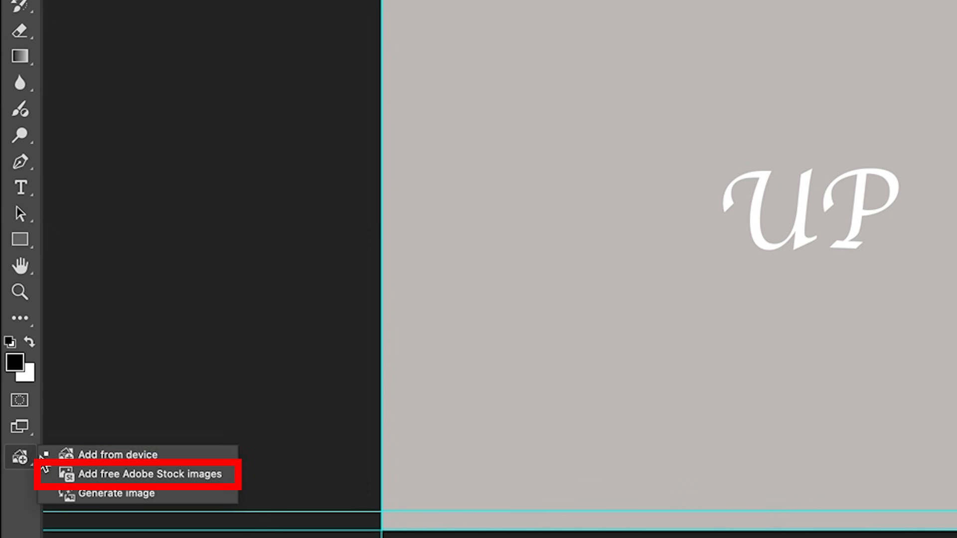
left_click(135, 476)
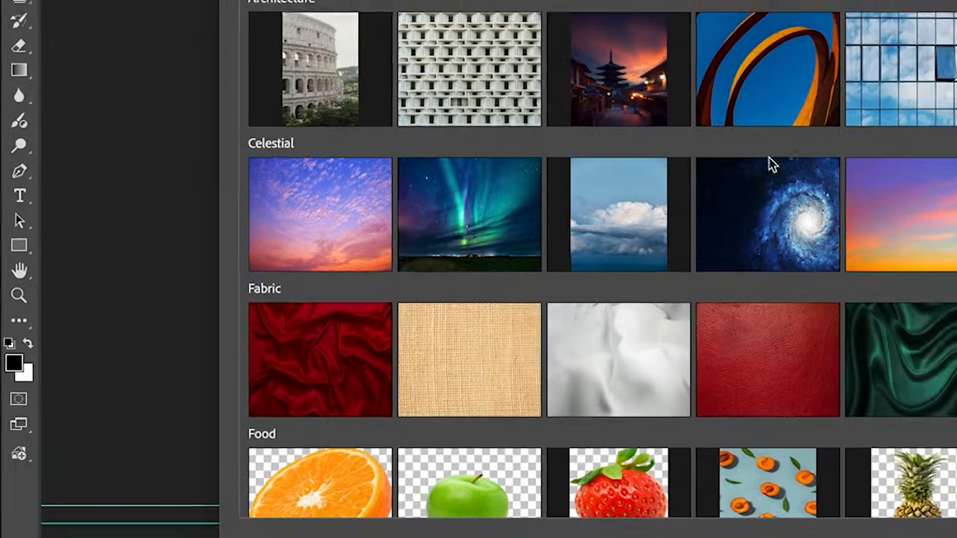
type("christmas family")
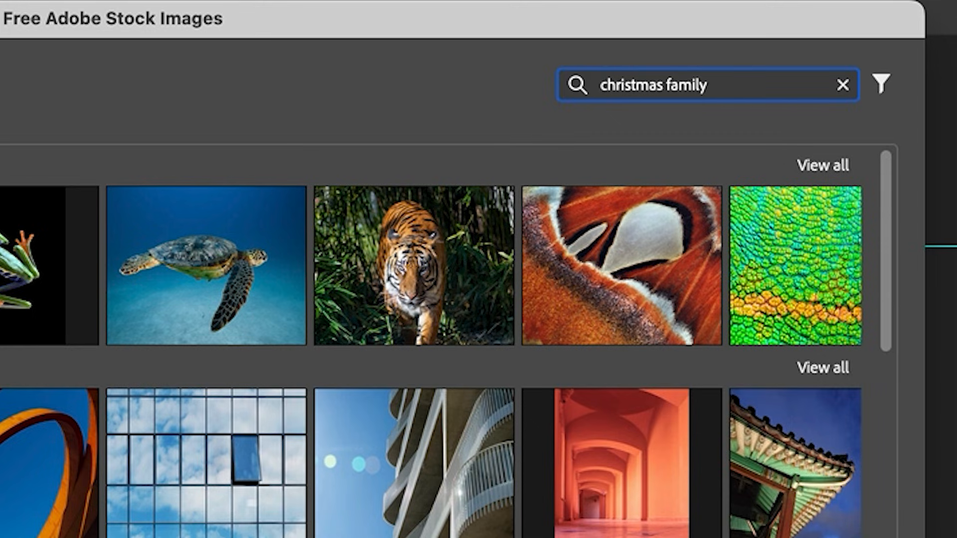
key("Return")
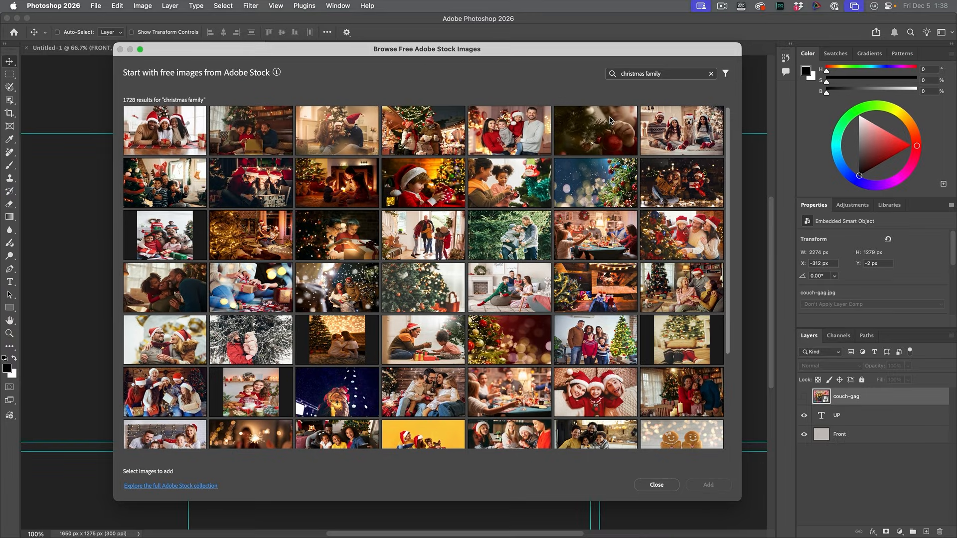
scroll(369, 359, "down", 10)
left_click(511, 213)
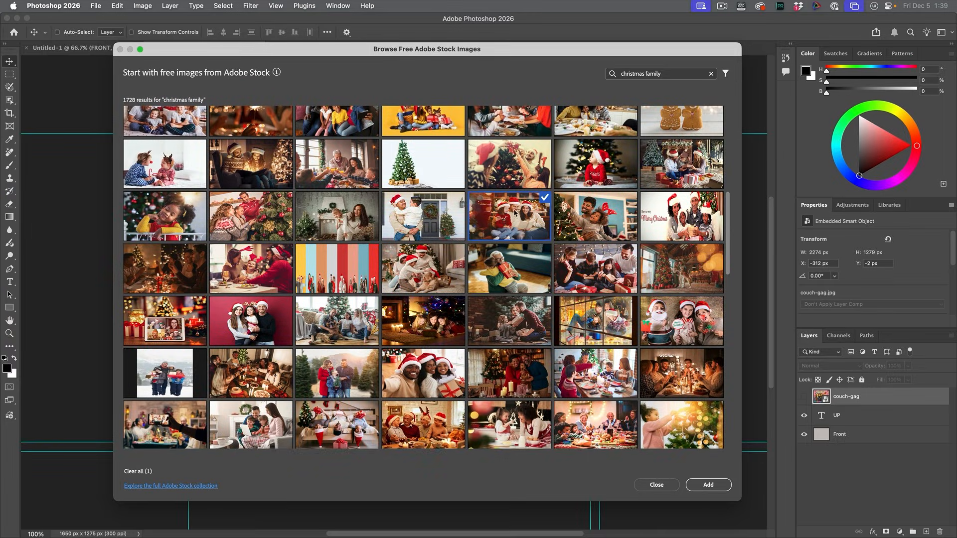
left_click(708, 486)
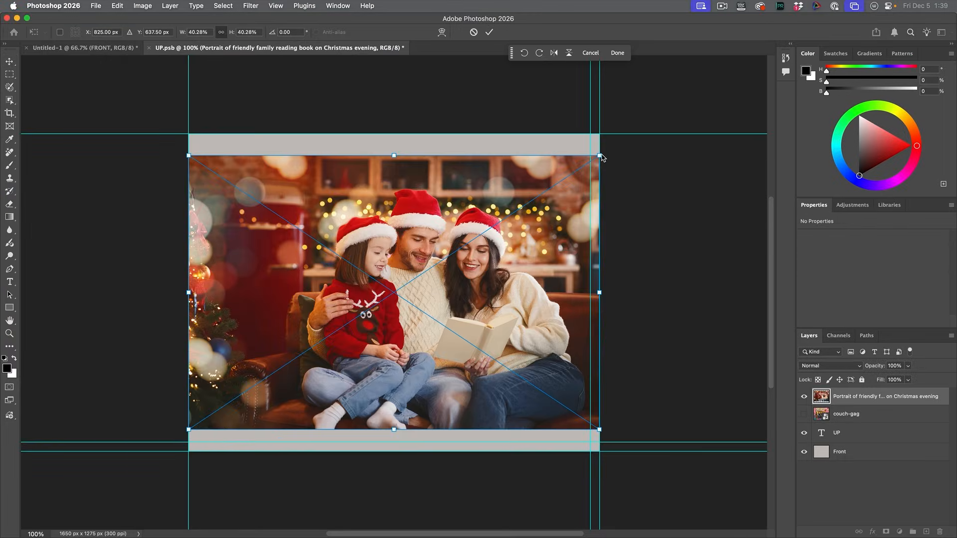
Step: Scale the family photo to about 48% so it fills the canvas, and shift it to frame the family
left_click_drag(600, 157, 632, 134)
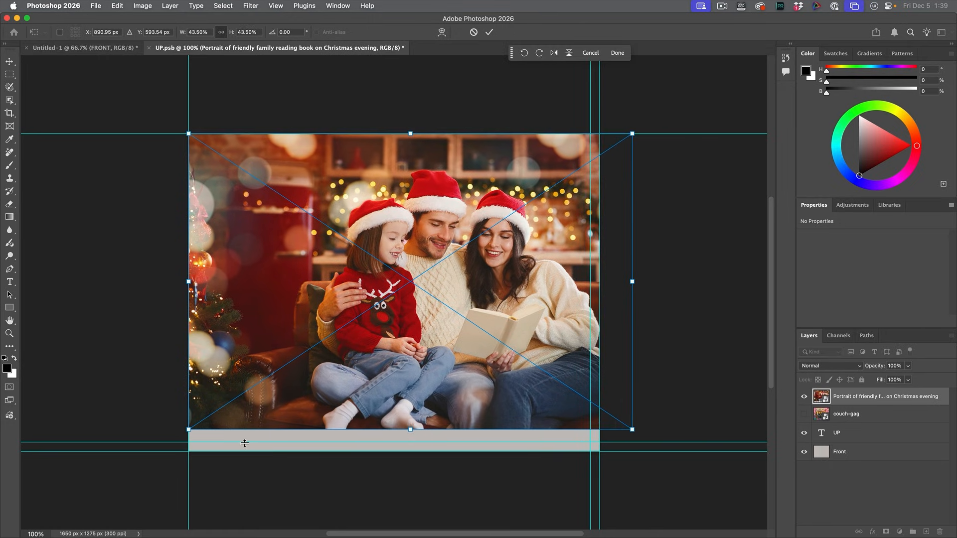
left_click_drag(190, 431, 150, 468)
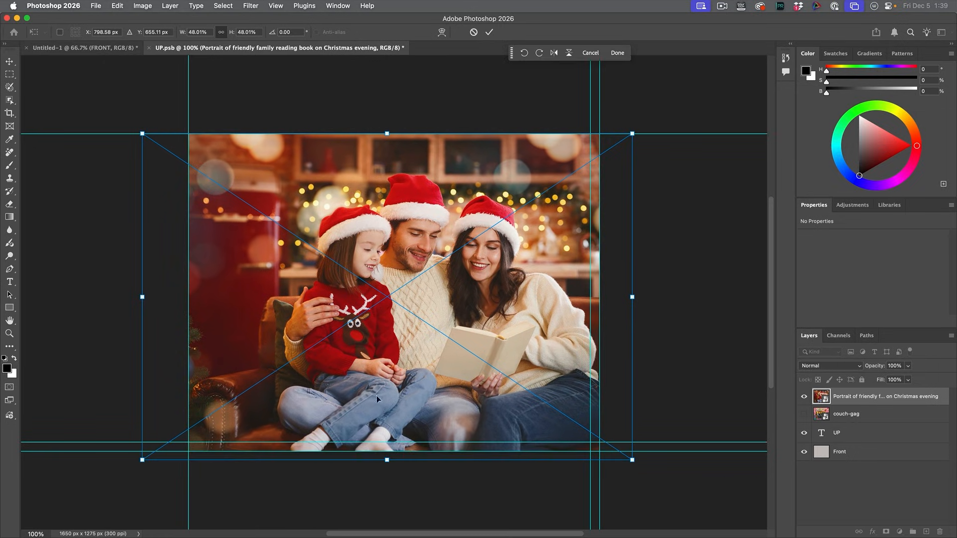
left_click_drag(500, 374, 475, 366)
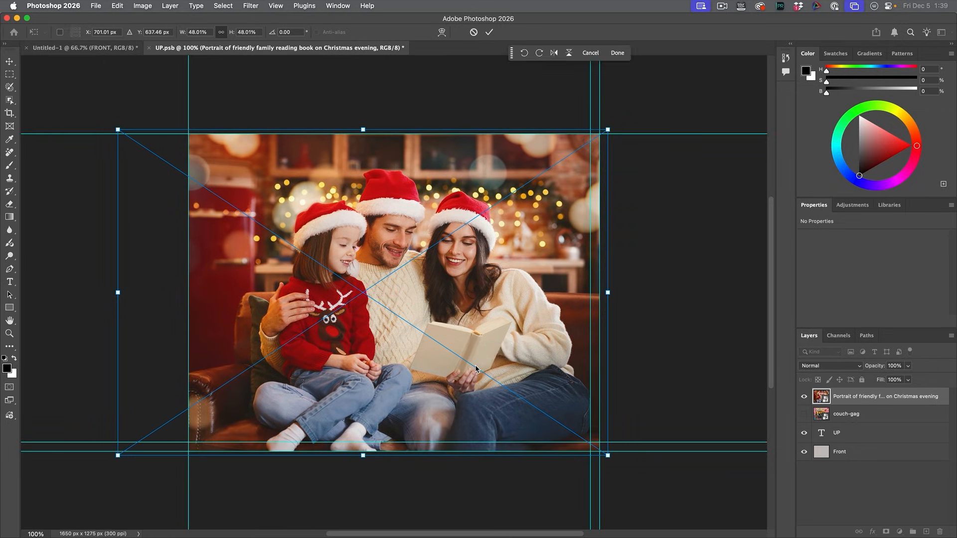
key("Return")
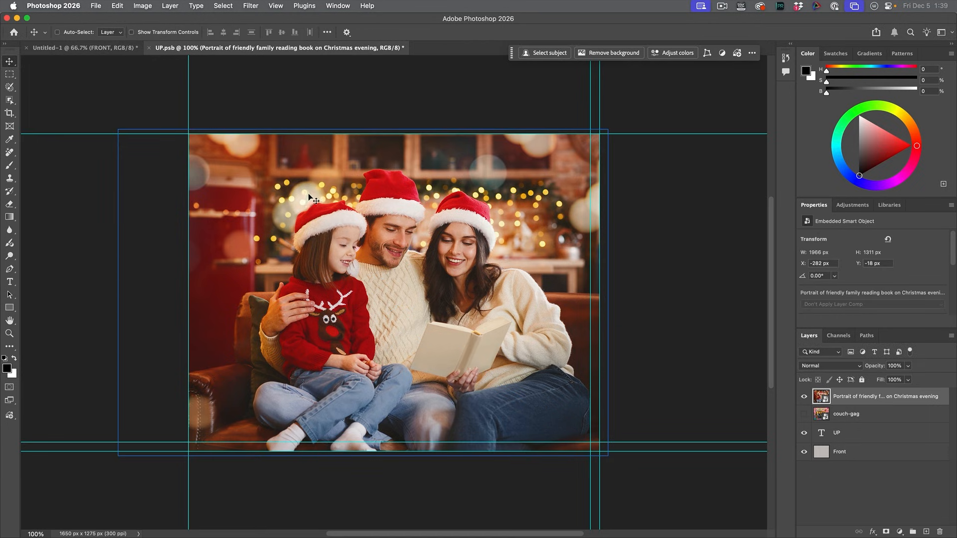
Step: Save the smart object contents, check the FRONT panel in the card document and return to the contents
key("super+s")
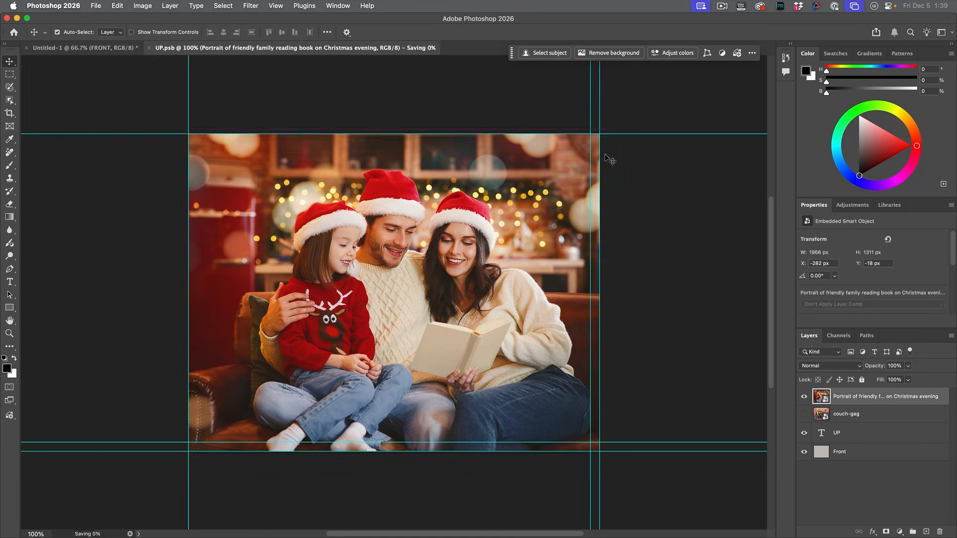
left_click(104, 48)
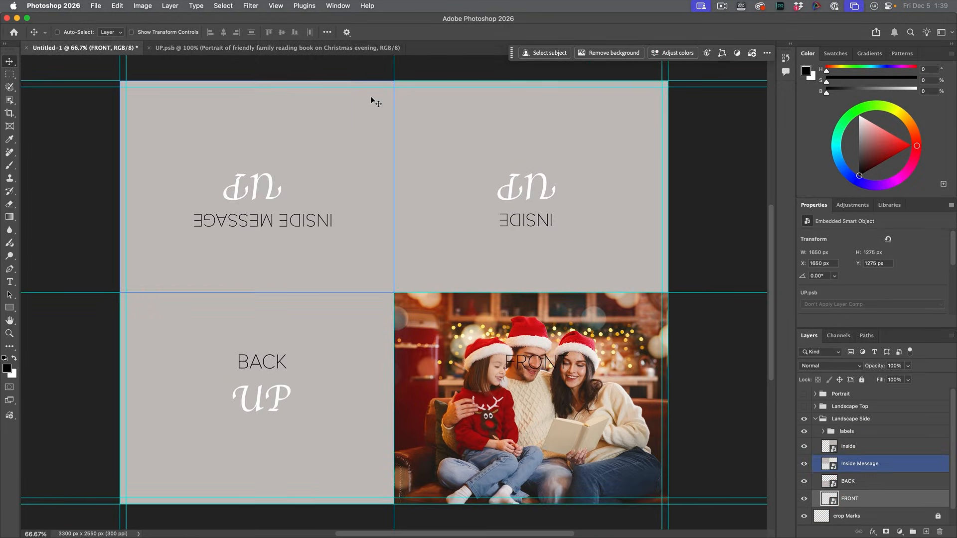
left_click(348, 52)
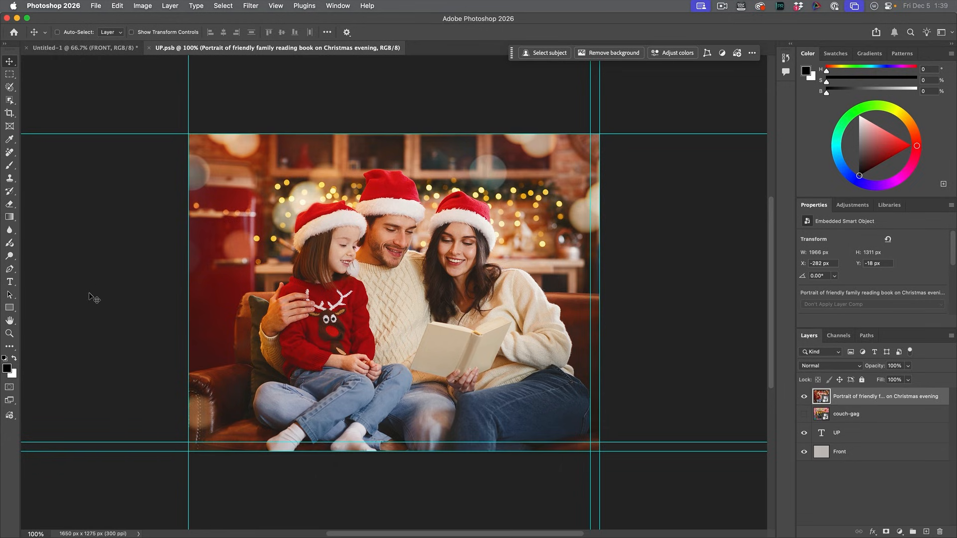
Step: Search the free Adobe Stock images for "mistletoe" and add the rectangular winter greenery border with pine cones on white wood
left_click(10, 416)
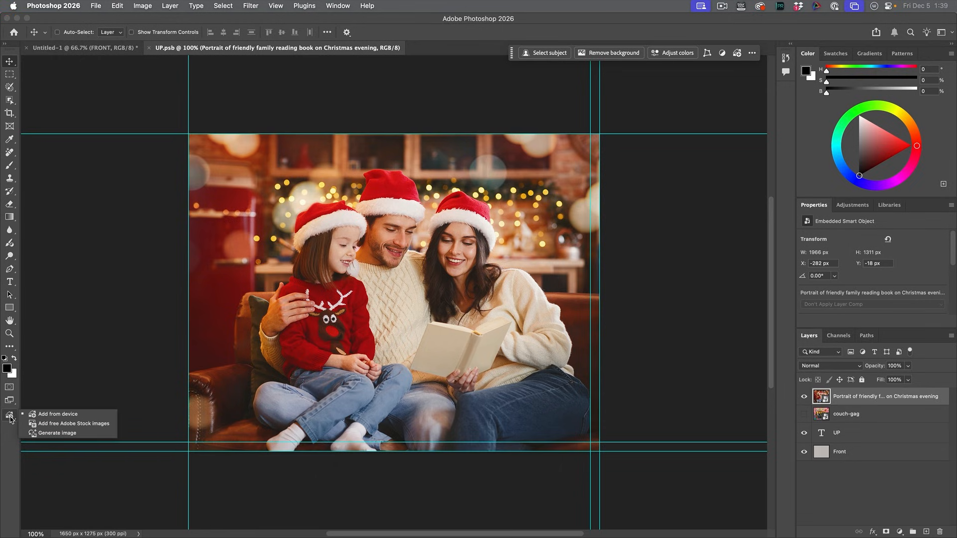
left_click(59, 425)
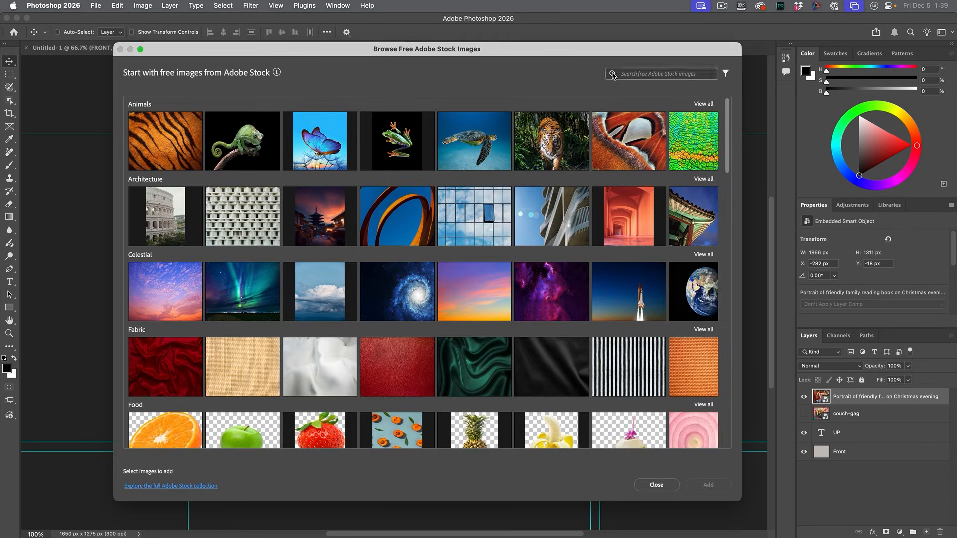
left_click(642, 74)
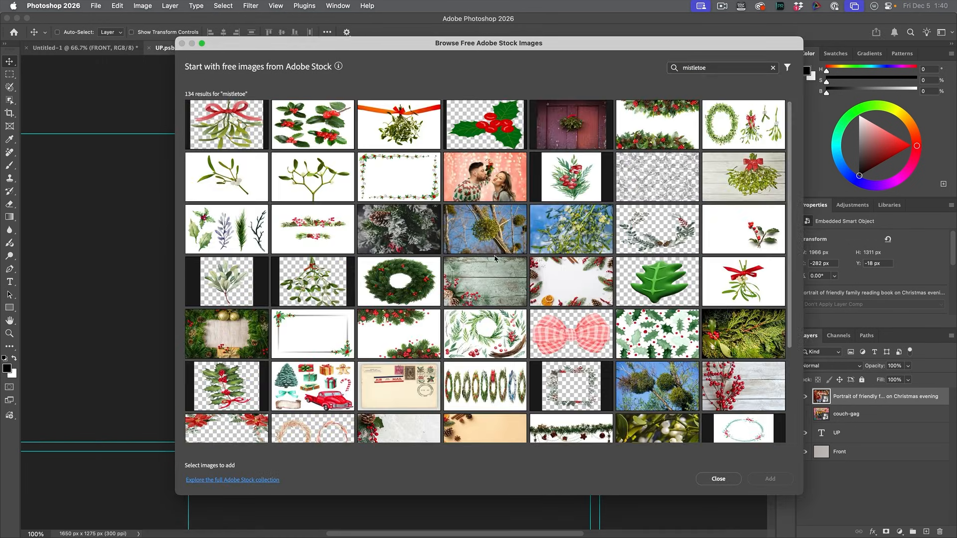
scroll(492, 297, "down", 5)
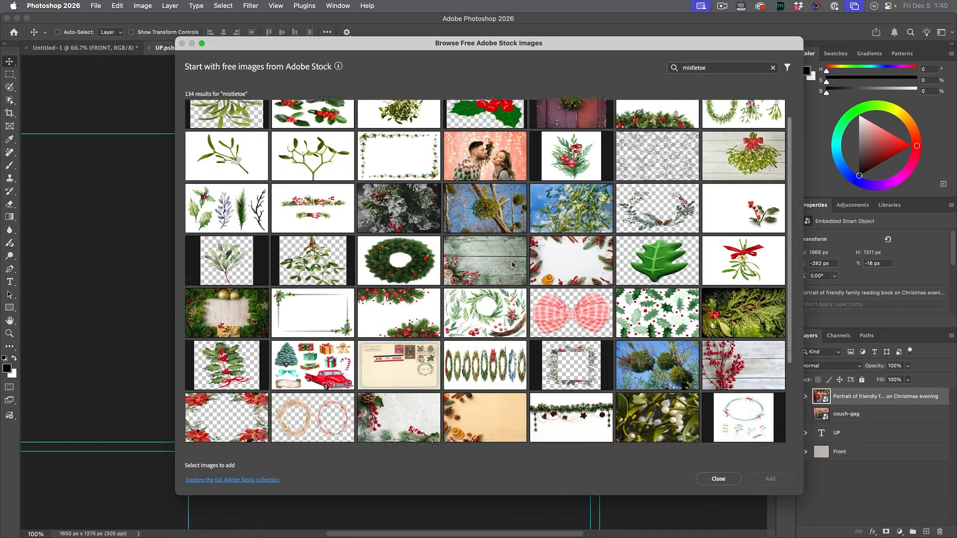
scroll(493, 297, "down", 3)
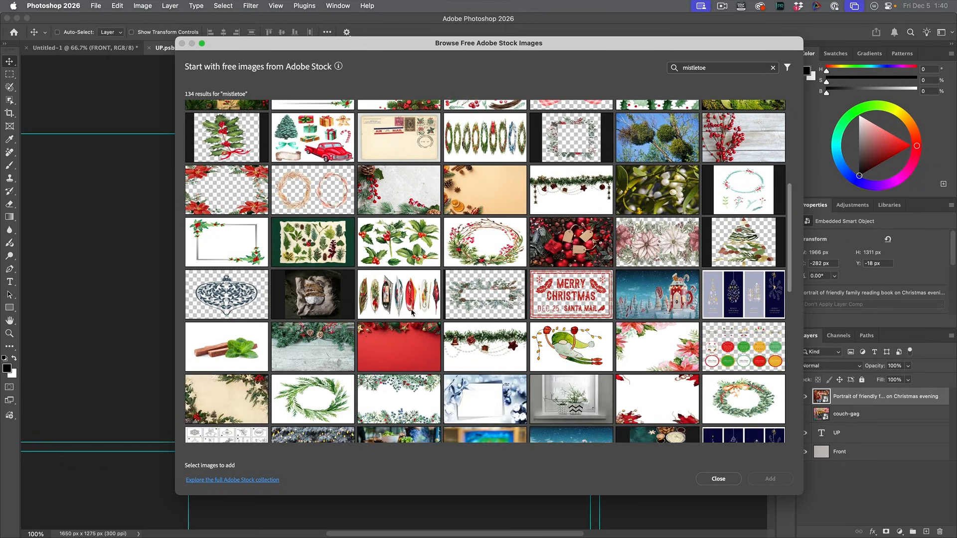
scroll(482, 336, "down", 3)
scroll(352, 277, "down", 5)
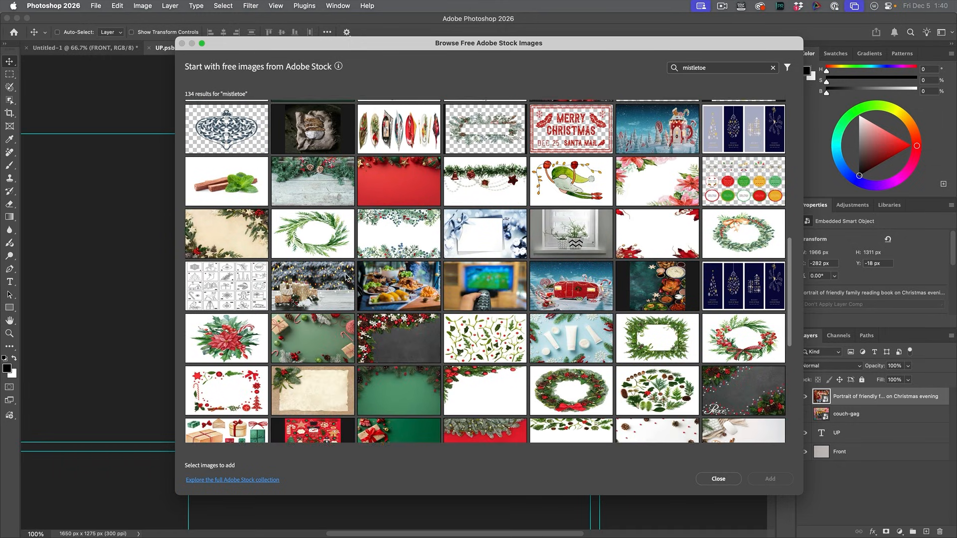
scroll(418, 292, "down", 1)
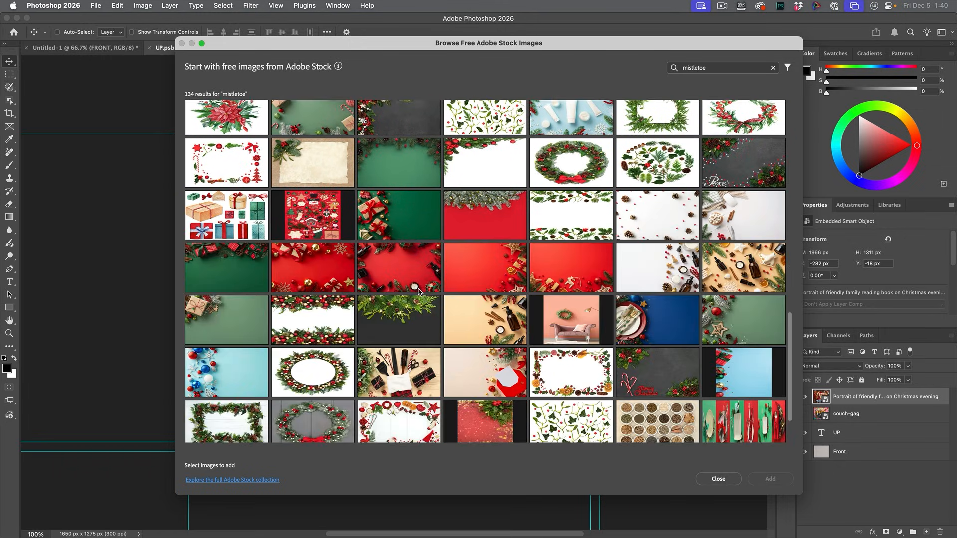
scroll(363, 299, "down", 2)
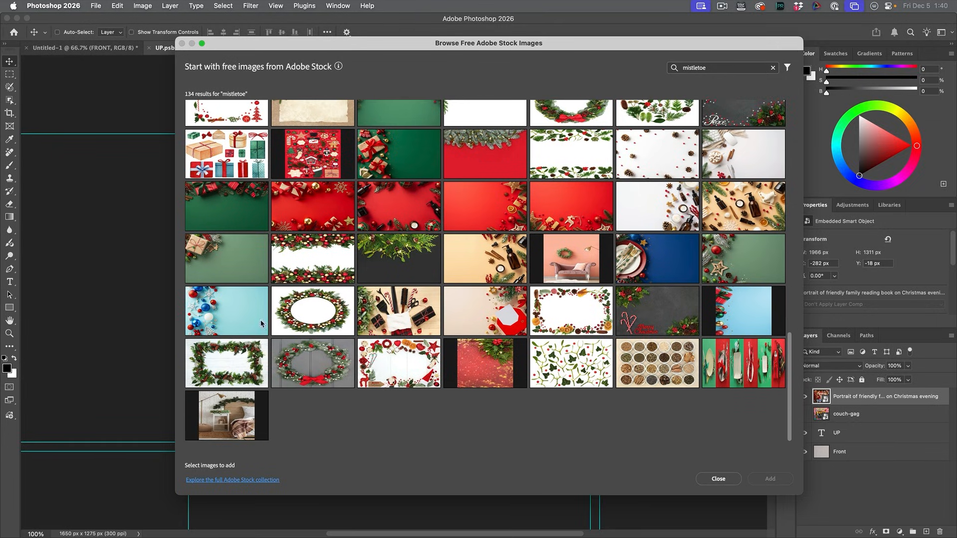
left_click(225, 359)
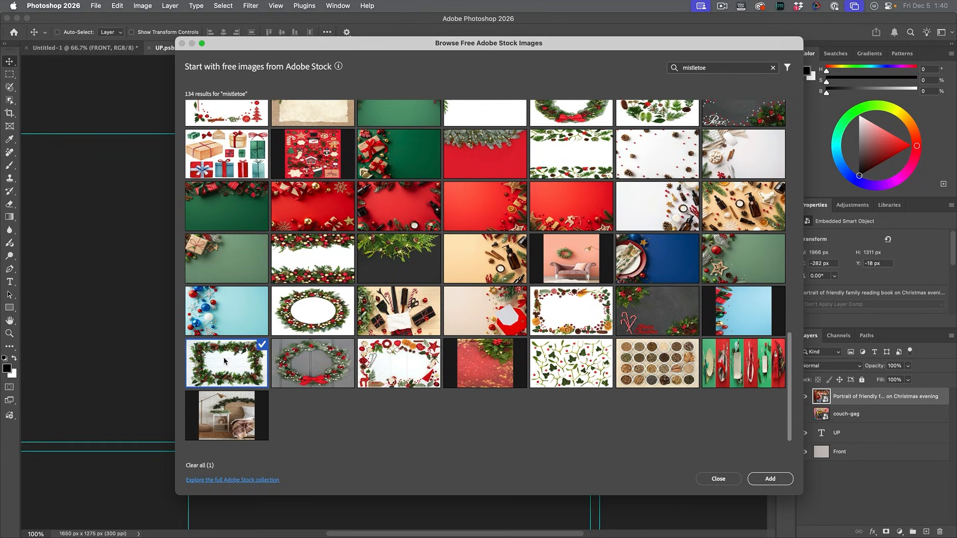
left_click(770, 479)
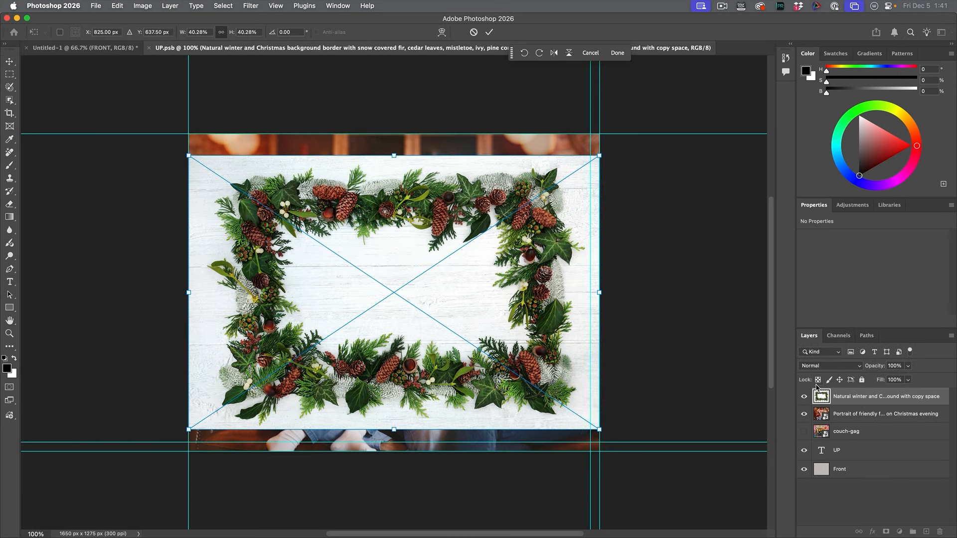
Step: Resize the greenery border image to about 1756 × 1320 px so it covers the whole canvas with the full garland inside
left_click_drag(600, 156, 634, 133)
left_click_drag(190, 427, 157, 453)
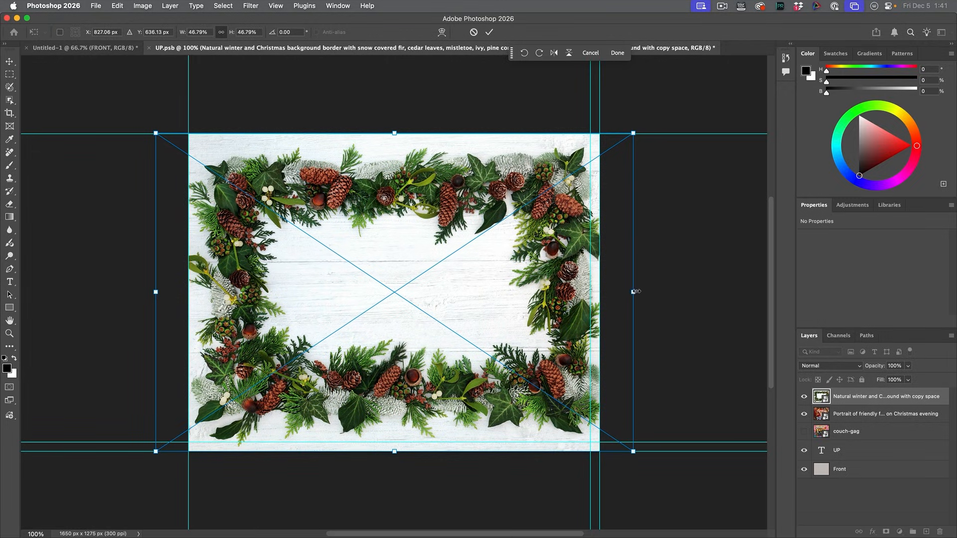
left_click_drag(634, 291, 619, 293)
left_click_drag(155, 292, 171, 293)
key("Return")
left_click(835, 417)
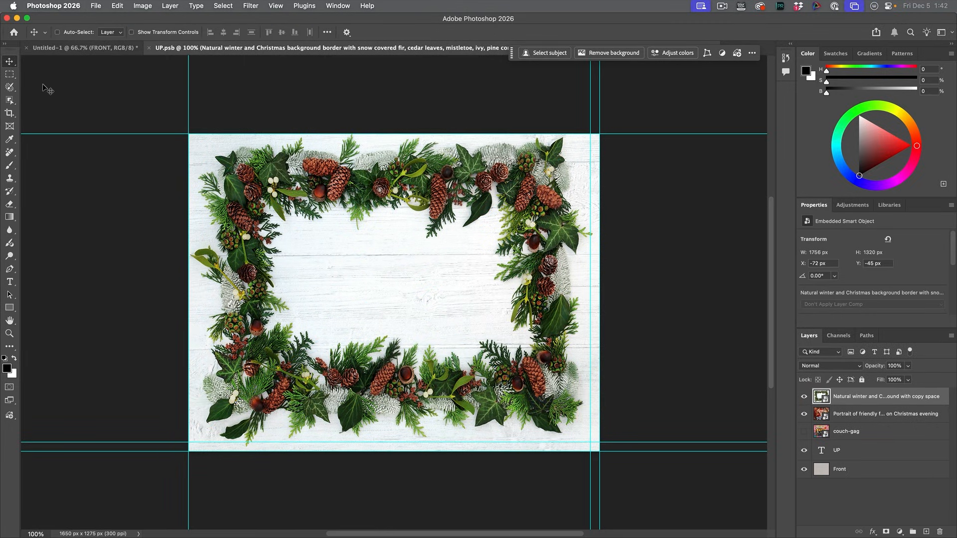
Step: Select the blank area inside the garland with the Object Selection tool, mask it out of the border layer, and toggle the mask's inversion
left_click(10, 100)
left_click(74, 106)
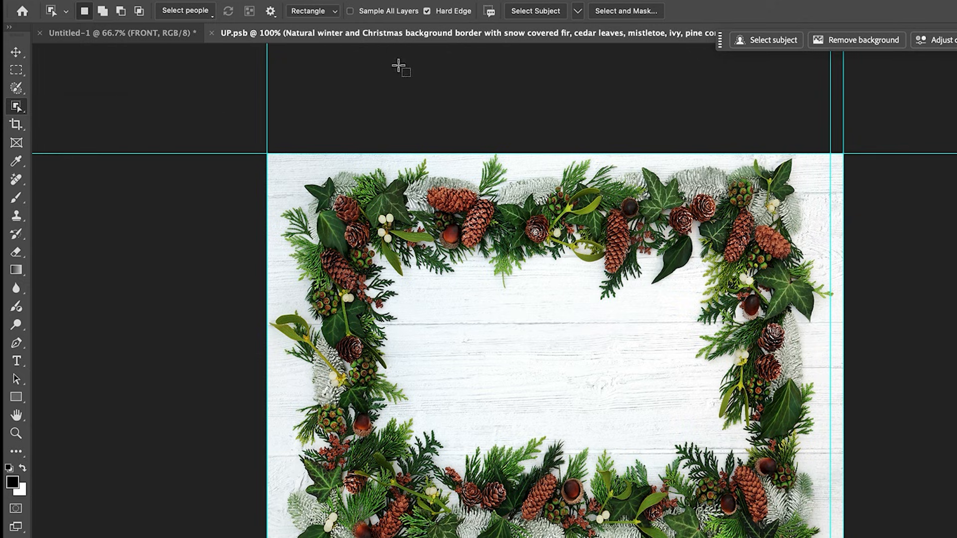
left_click_drag(341, 214, 771, 509)
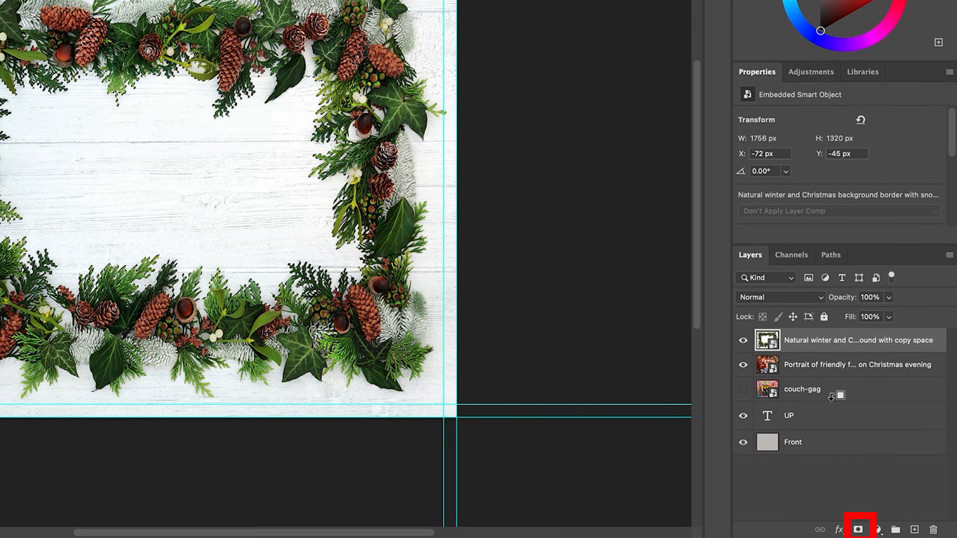
left_click(858, 529)
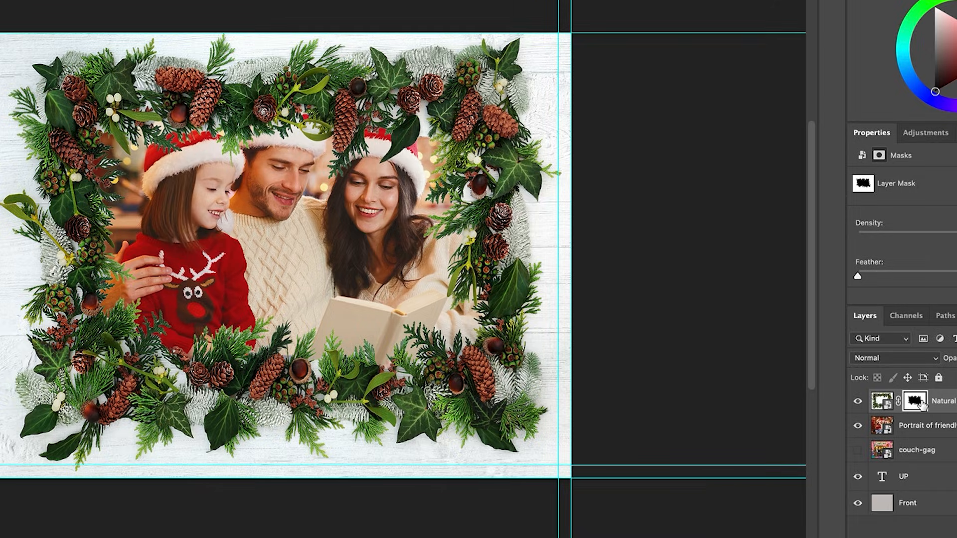
key("ctrl+i")
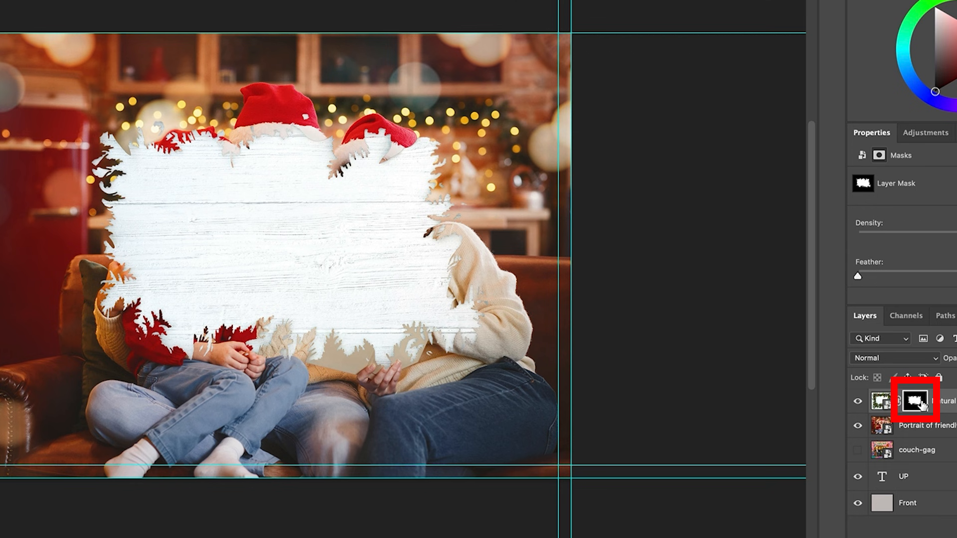
key("ctrl+i")
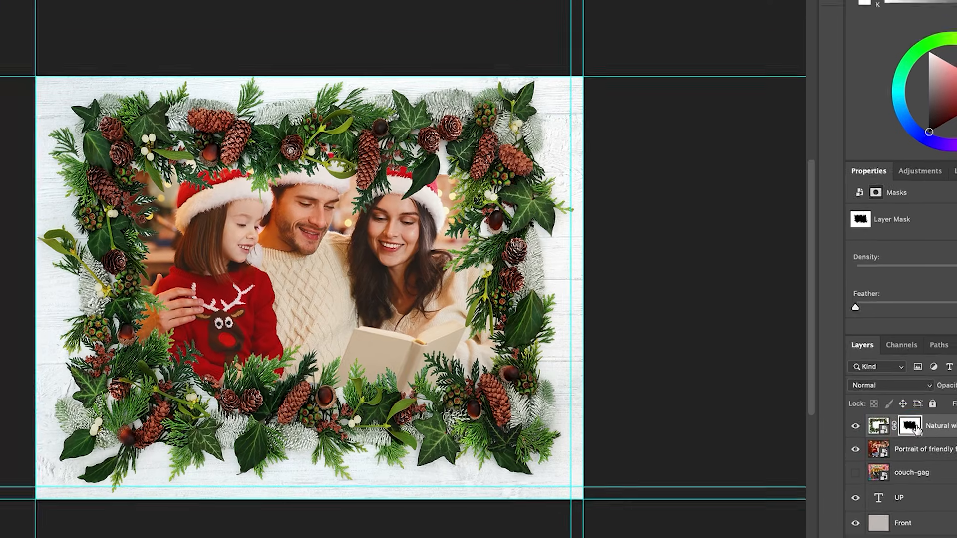
Step: Scale the family photo down to about 1348 × 899 px and position it inside the garland opening
left_click(918, 453)
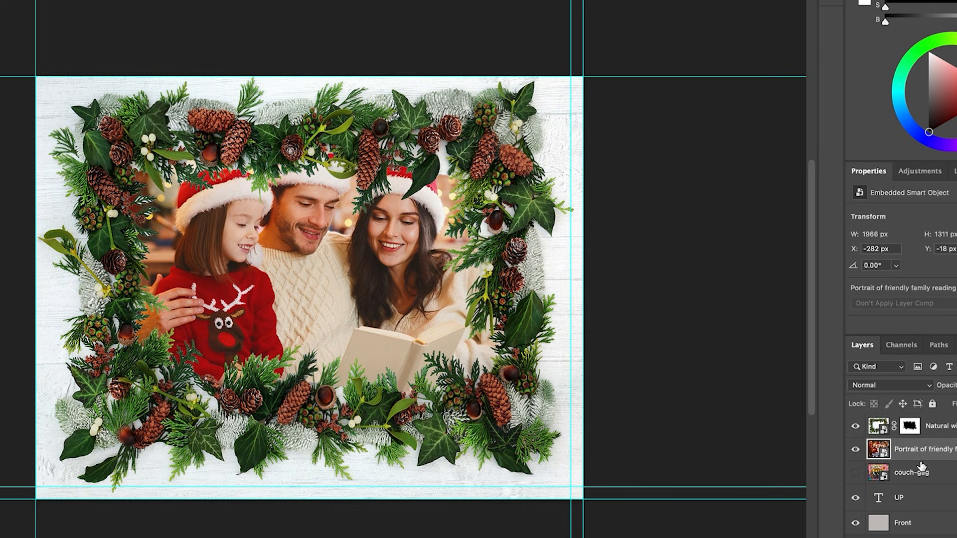
key("ctrl+t")
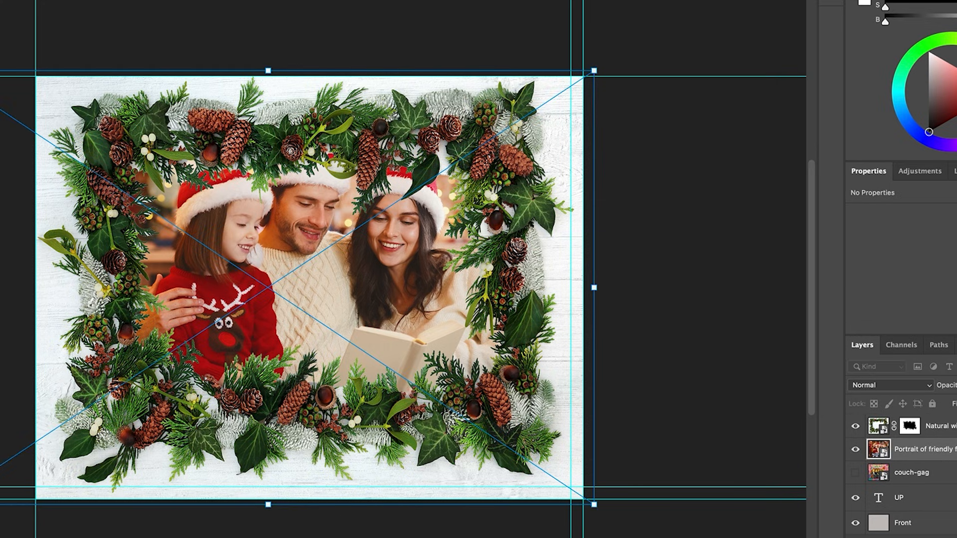
left_click_drag(0, 505, 43, 436)
left_click_drag(247, 385, 254, 380)
key("Return")
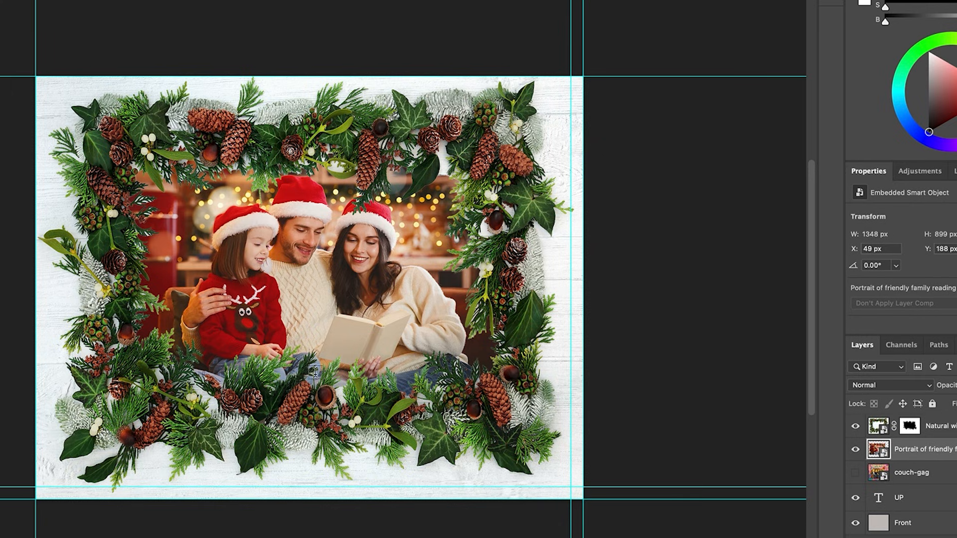
Step: Add the text "Merry Christmas" across the lower garland and move its layer above the greenery border layer
left_click(149, 456)
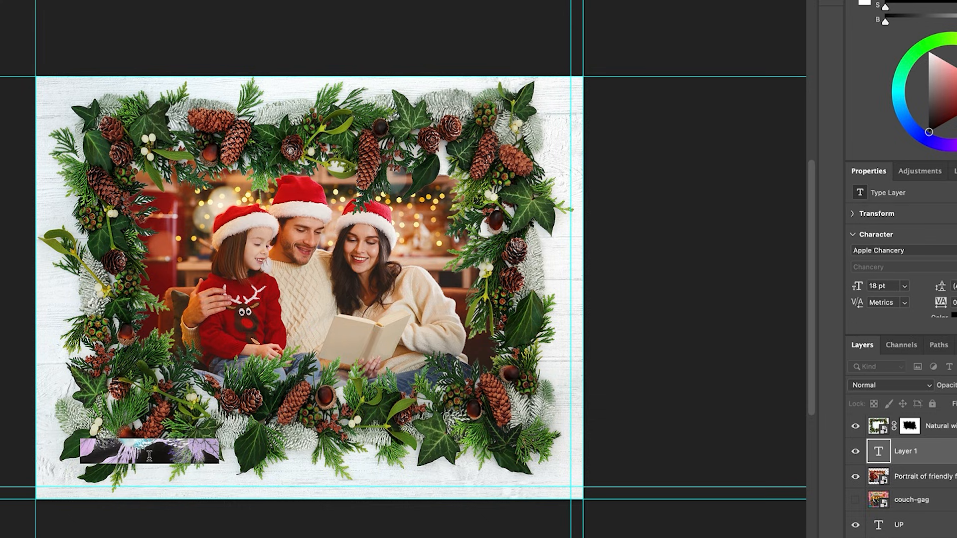
key("BackSpace")
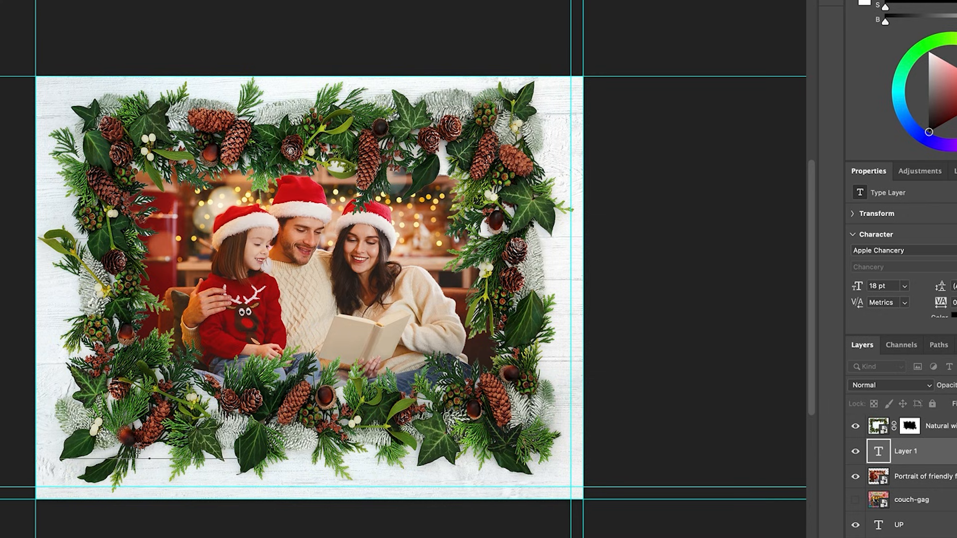
triple_click(138, 451)
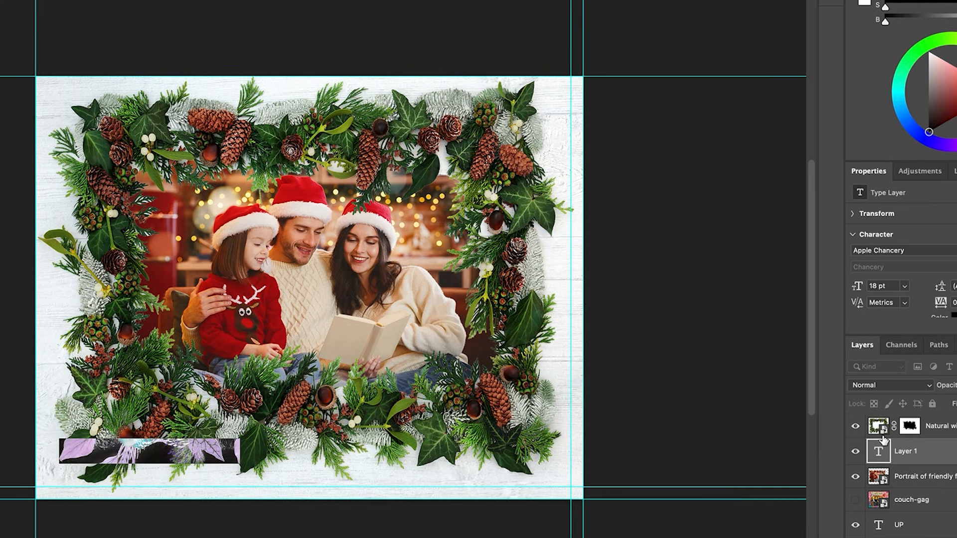
left_click_drag(902, 448, 898, 422)
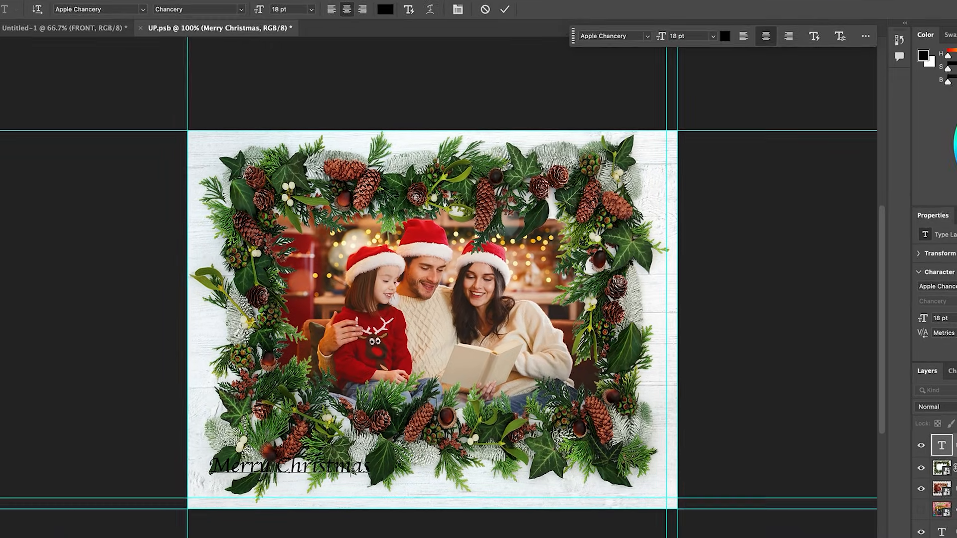
Step: Enlarge the Merry Christmas text to 41 pt and position it centrally over the lower part of the garland
triple_click(221, 452)
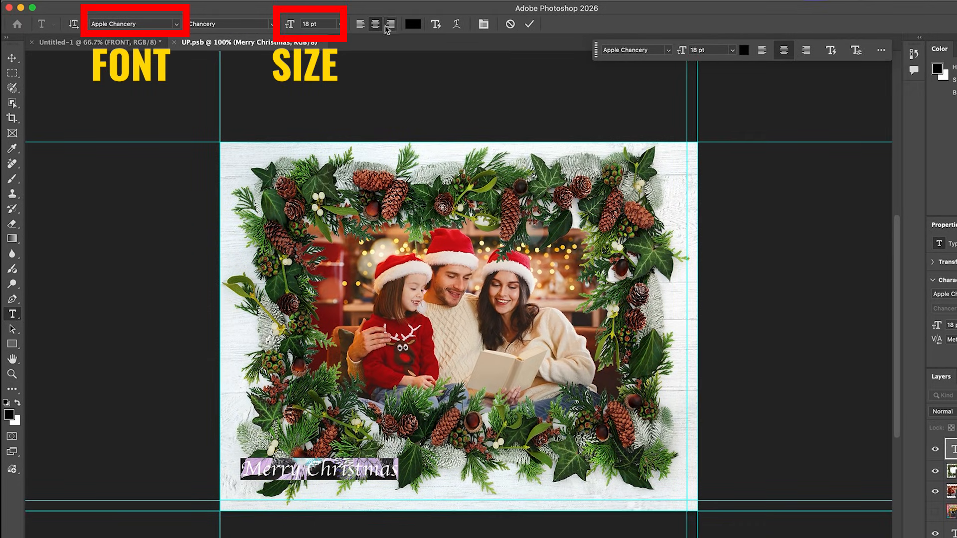
left_click_drag(290, 24, 304, 26)
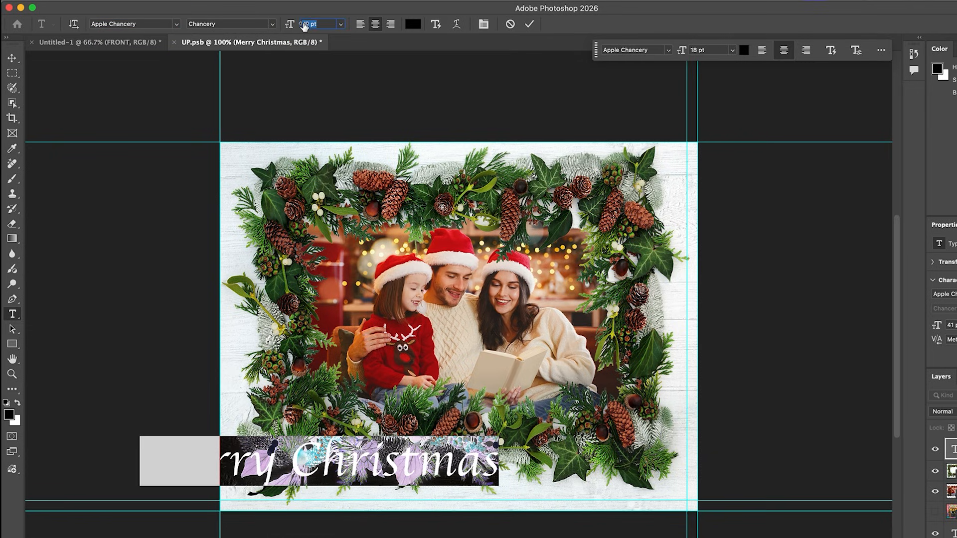
left_click(12, 58)
left_click_drag(374, 471, 508, 472)
left_click_drag(614, 456, 611, 451)
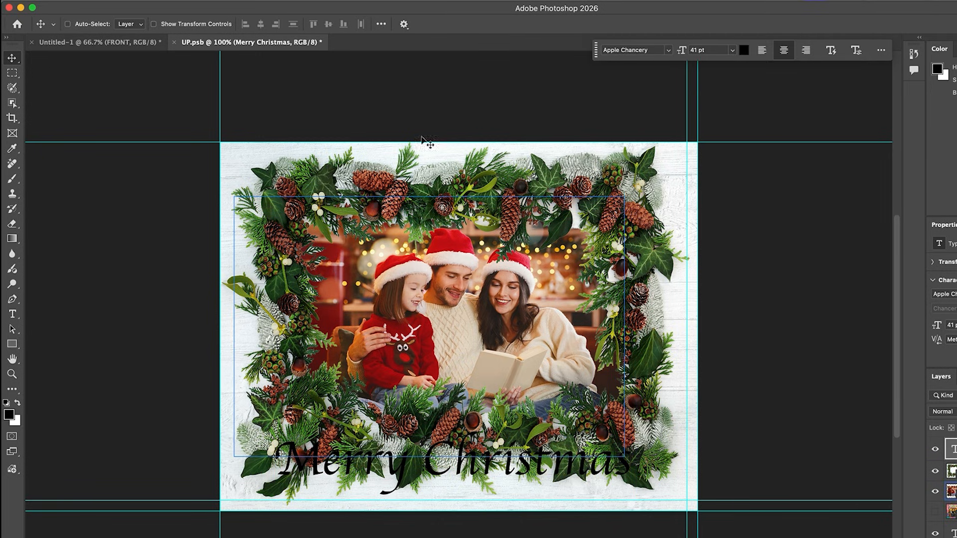
Step: Change the Merry Christmas text colour to pure red, ff0000
double_click(559, 458)
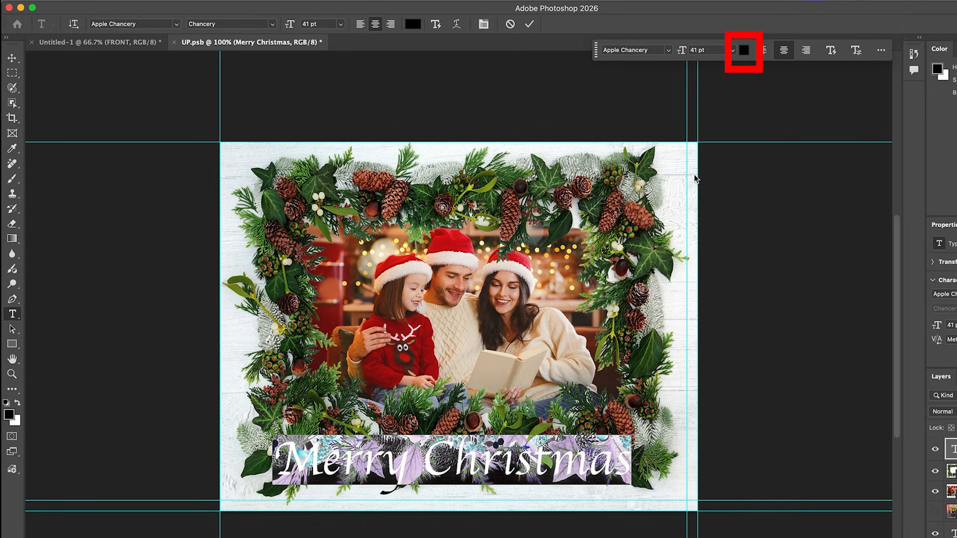
left_click(744, 50)
mouse_move(778, 142)
left_mouse_down()
mouse_move(806, 125)
mouse_move(822, 132)
left_mouse_up()
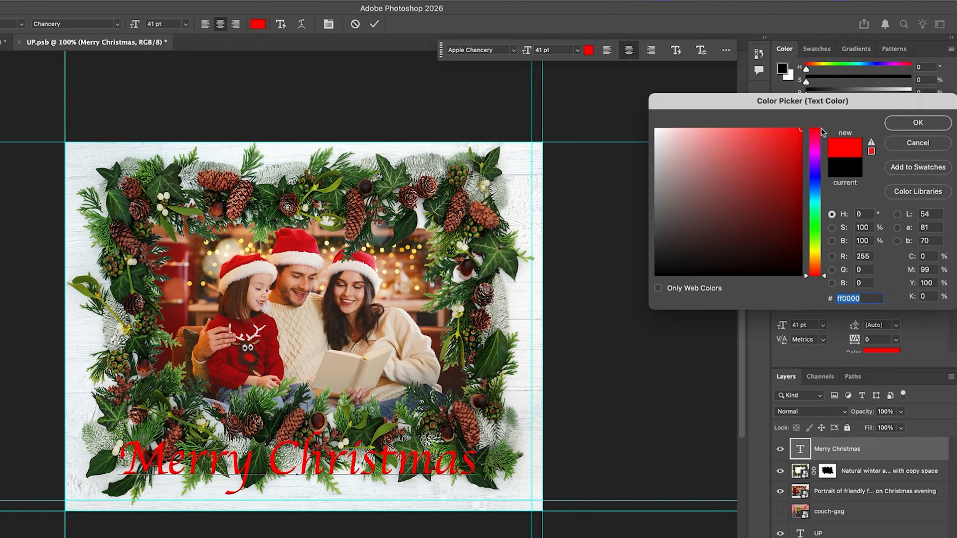
left_click(903, 122)
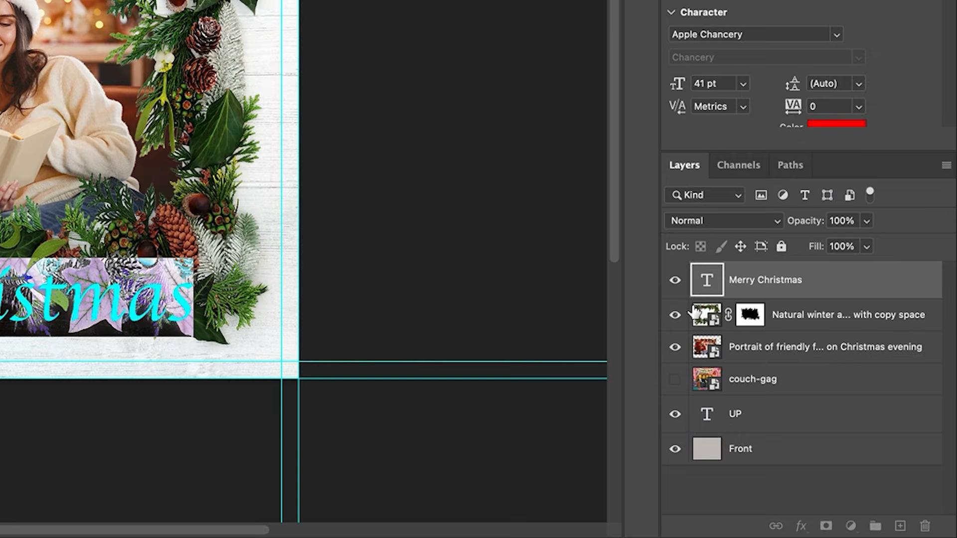
Step: Add an outside Stroke effect to the Merry Christmas layer, coloured near-white fbfbfb and 8 px wide
left_click(799, 281)
left_click(800, 526)
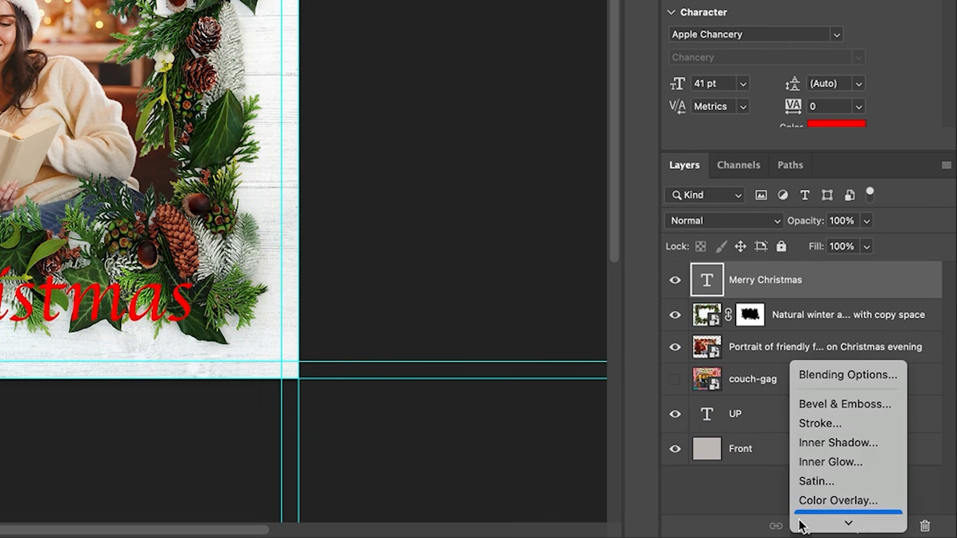
left_click(838, 405)
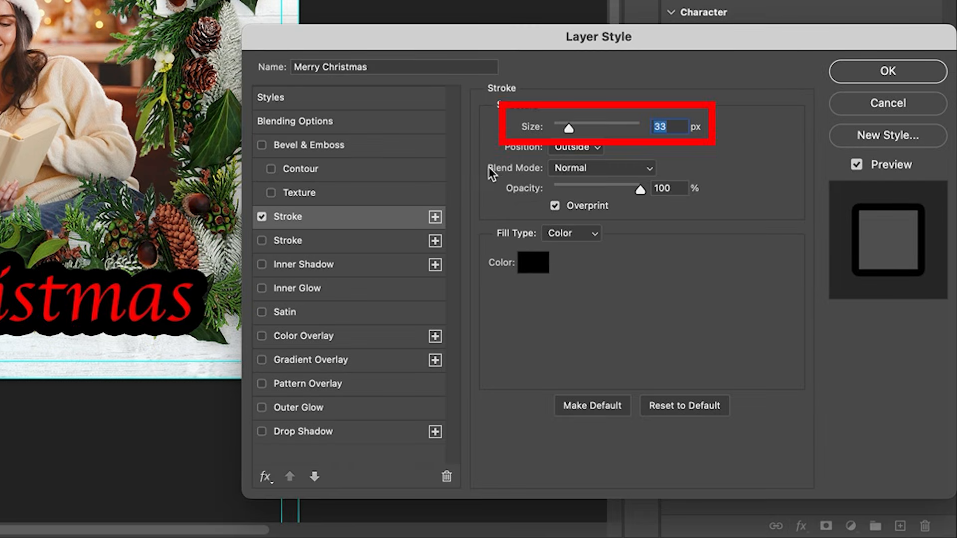
left_click_drag(559, 128, 562, 125)
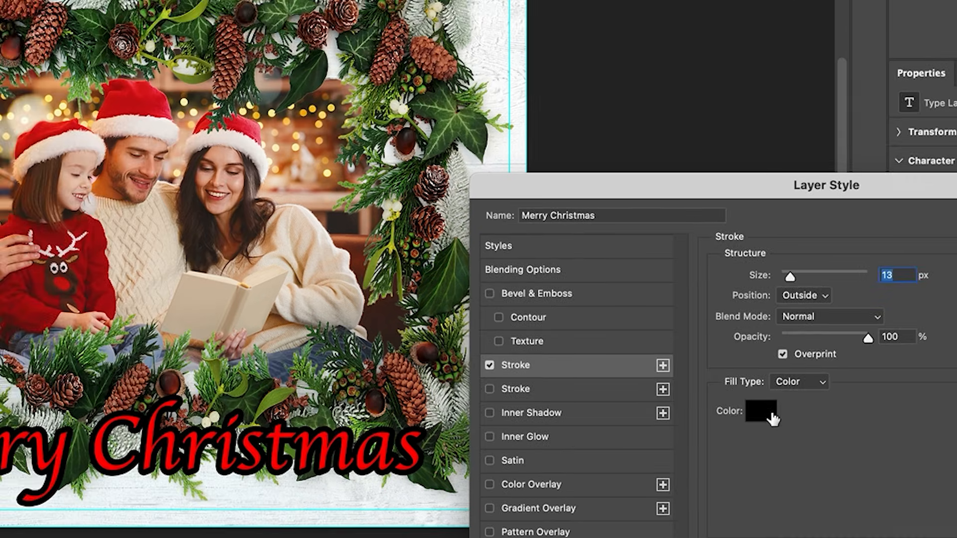
left_click(538, 266)
left_click_drag(648, 56, 636, 47)
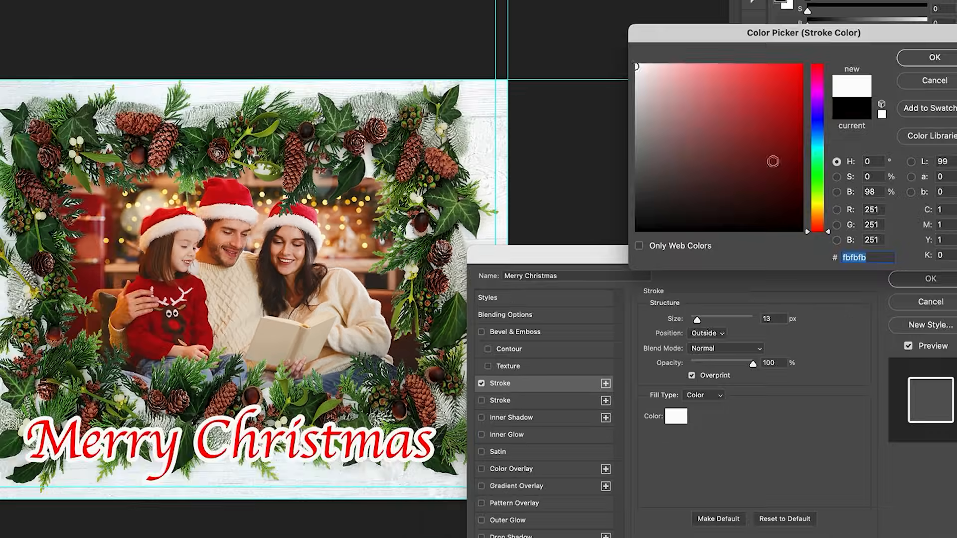
left_click(929, 59)
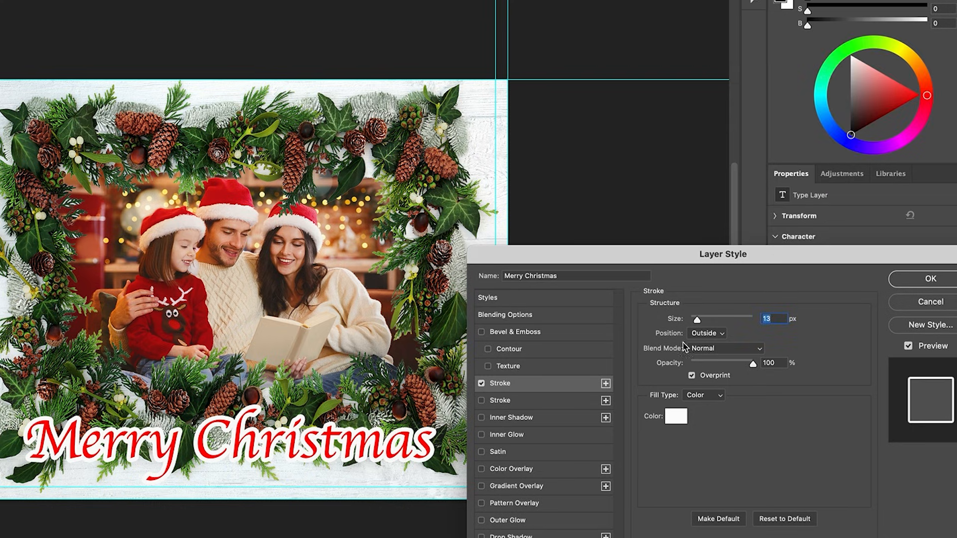
left_click_drag(697, 322, 696, 322)
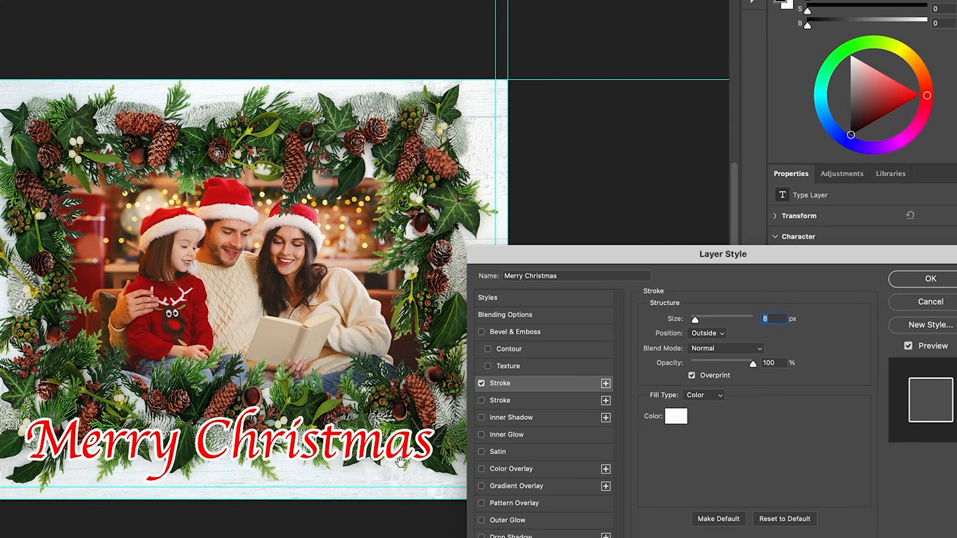
left_click(926, 282)
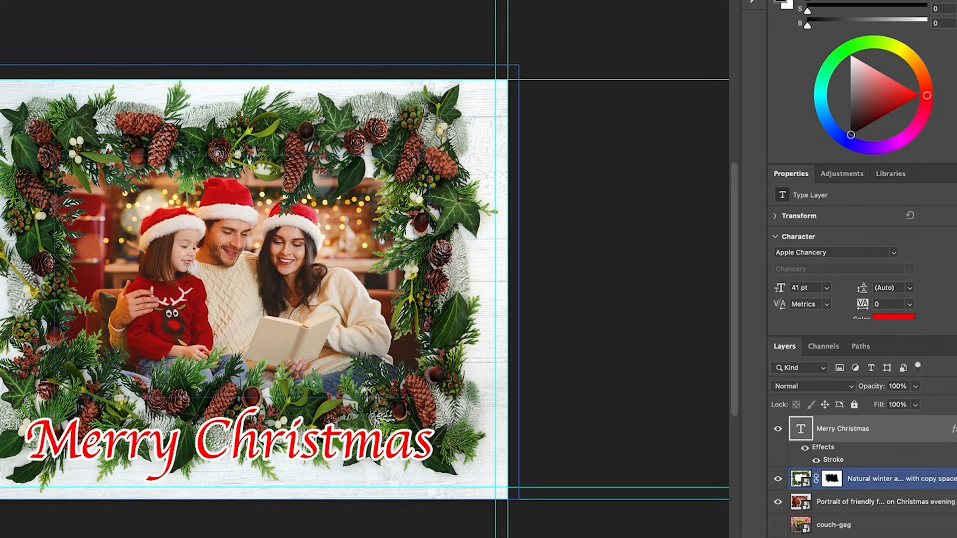
Step: Change the font of the Merry Christmas text to Jumble Regular
double_click(346, 439)
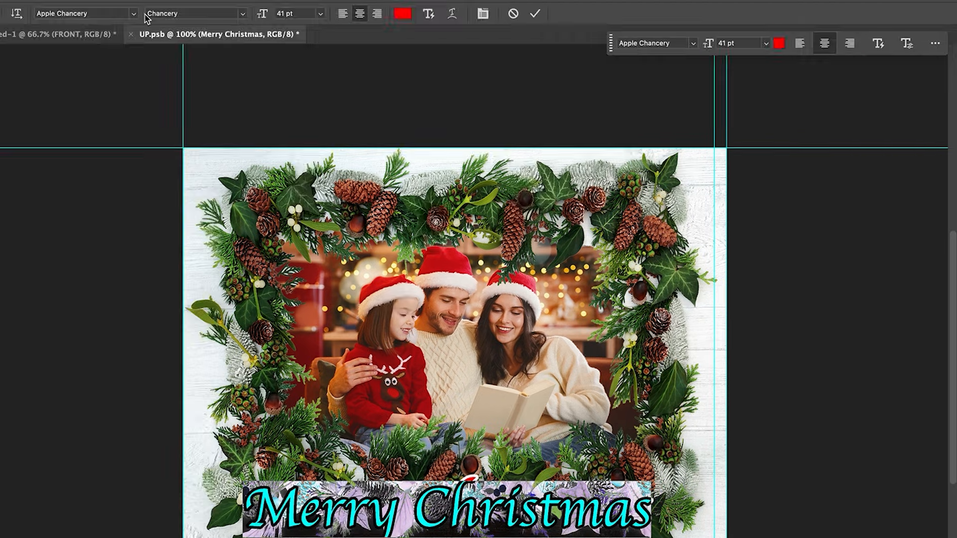
left_click(134, 14)
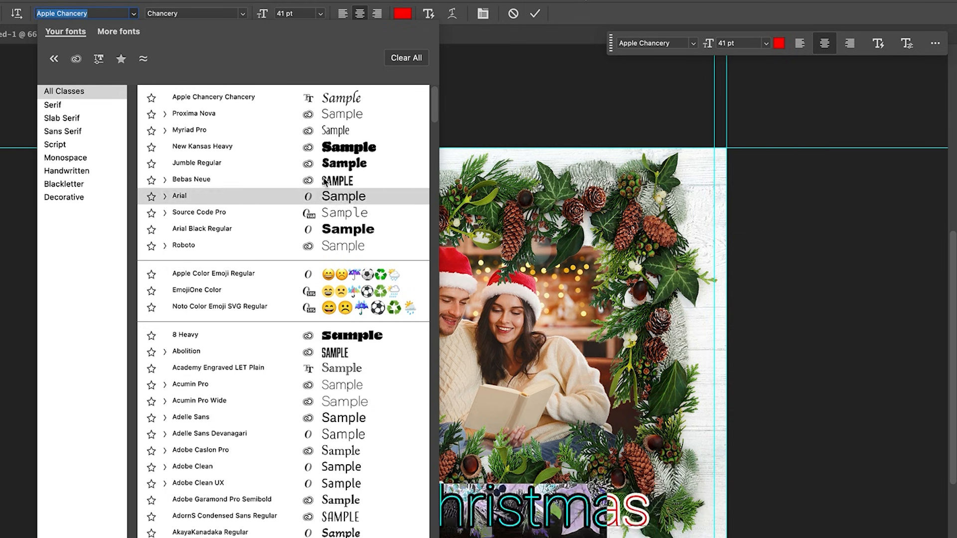
left_click(682, 2)
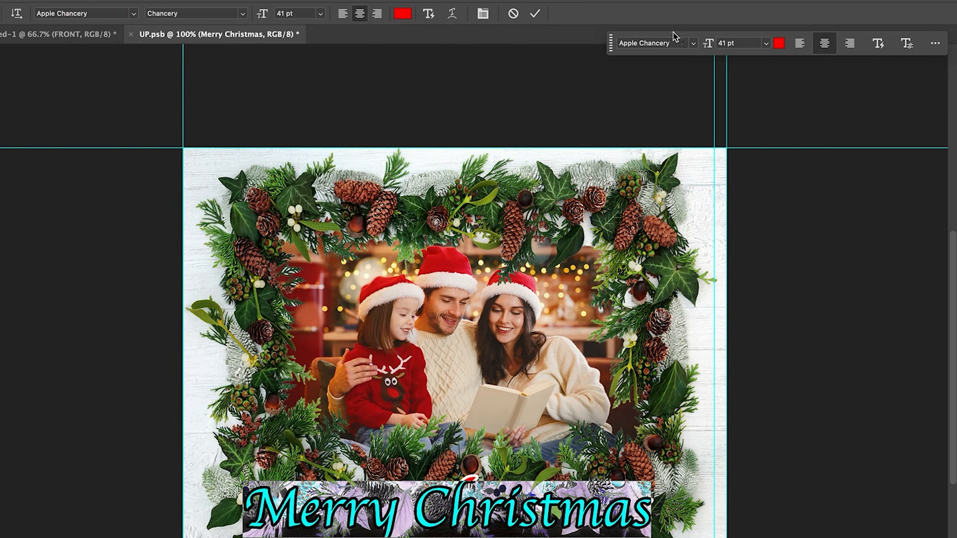
left_click_drag(617, 45, 725, 218)
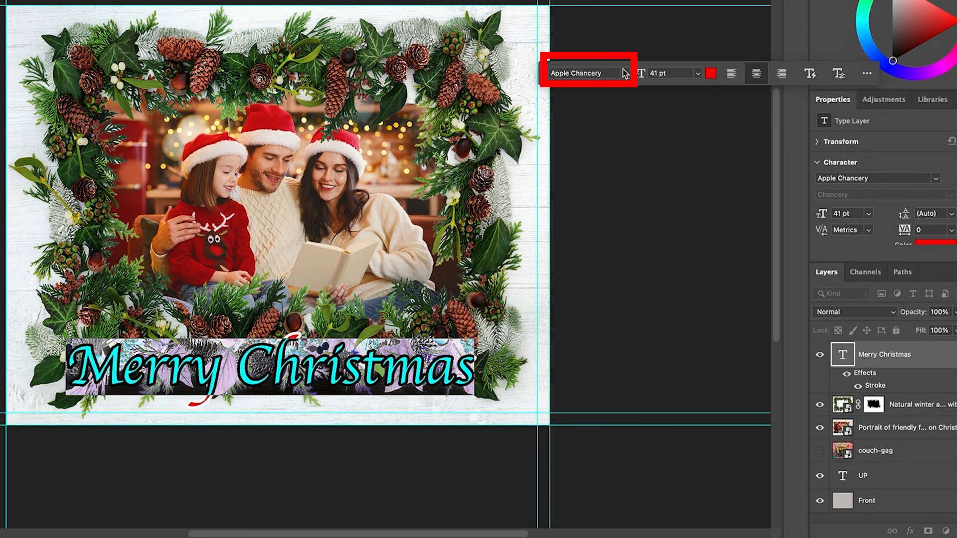
left_click(624, 73)
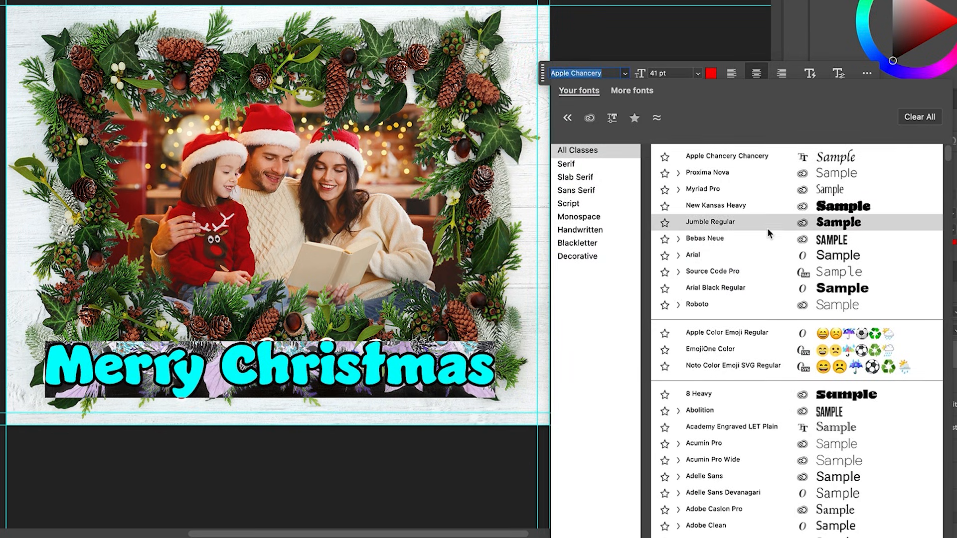
left_click(767, 219)
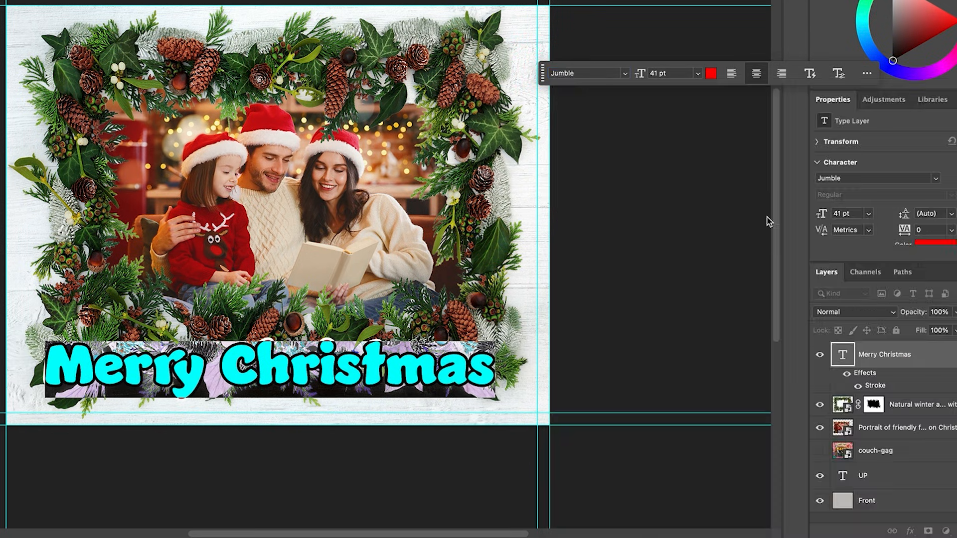
key("super+Return")
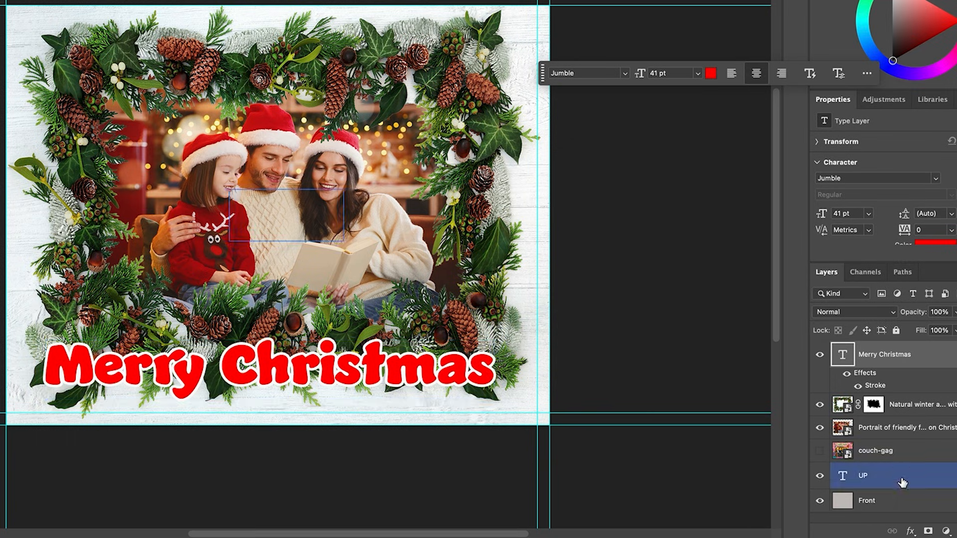
Step: Add a black Drop Shadow to the Merry Christmas text at a -143° angle with 15 px distance and a small, tight size
left_click(910, 532)
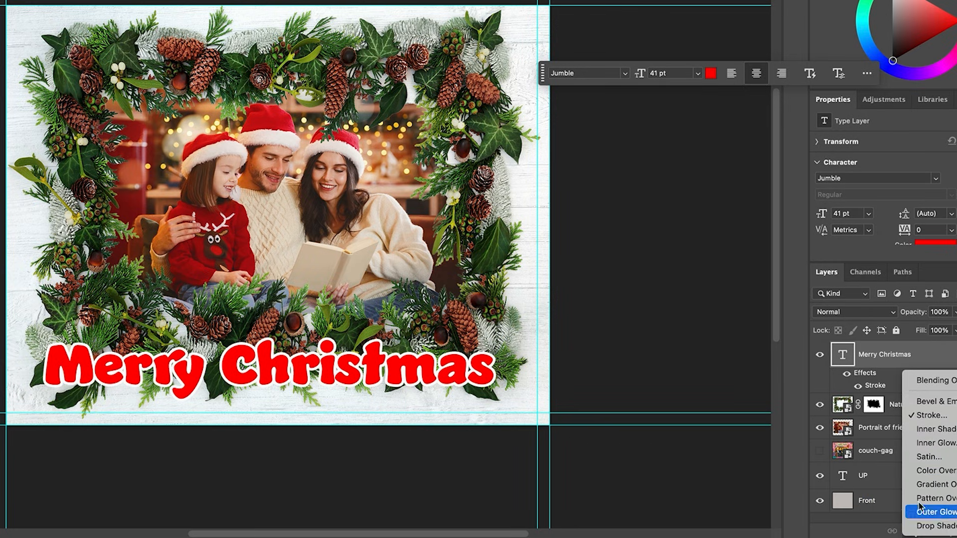
left_click(796, 414)
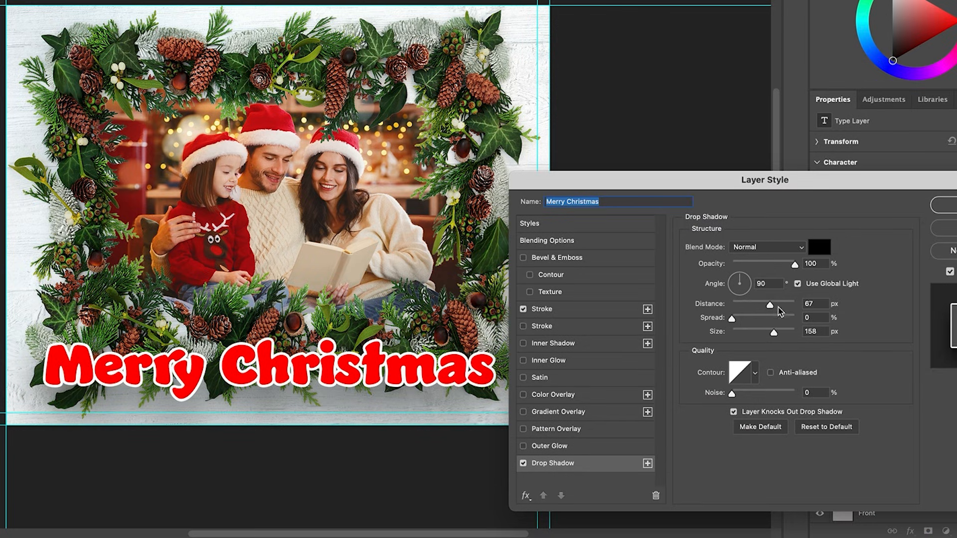
left_click_drag(771, 309, 705, 334)
left_click_drag(454, 385, 527, 407)
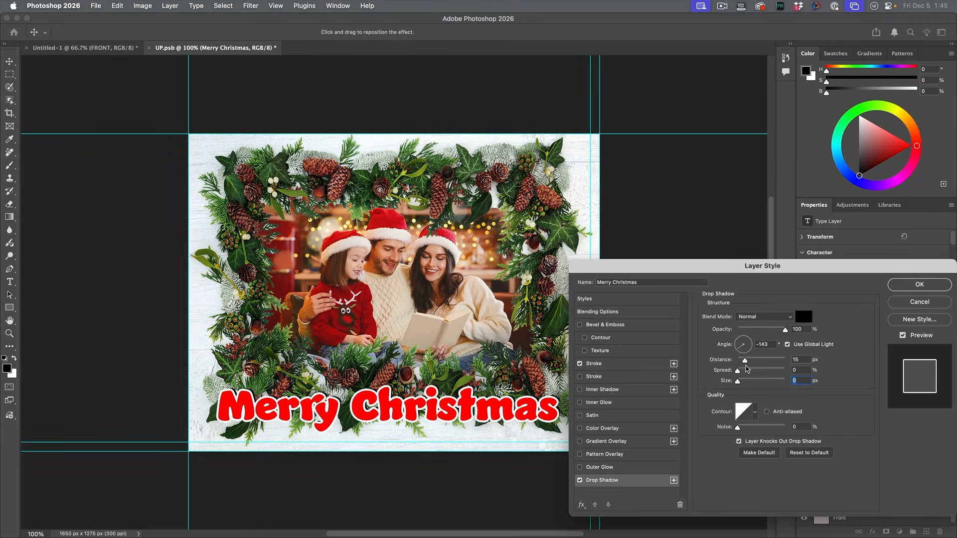
left_click_drag(737, 381, 742, 381)
left_click(919, 283)
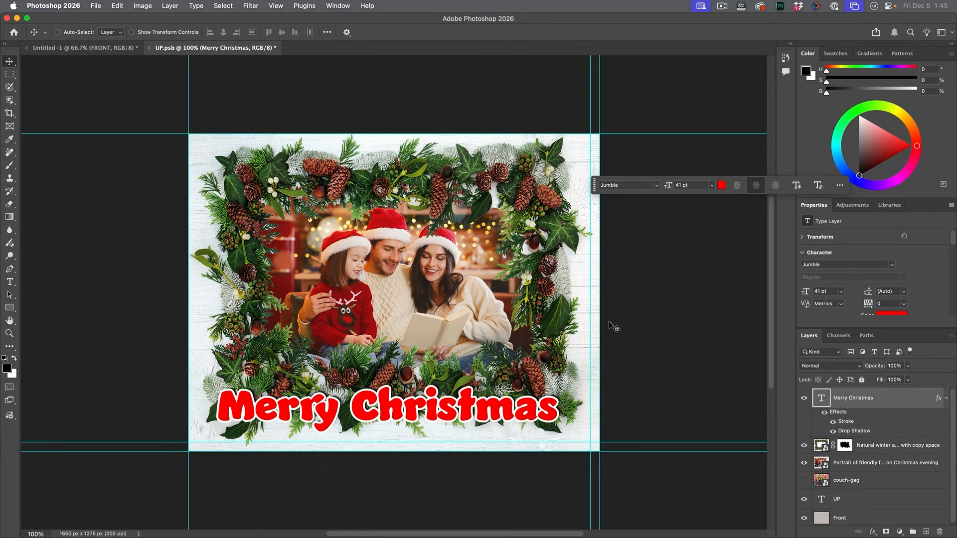
Step: Save the finished card front in UP.psb and switch back to the four-panel template document
key("super+s")
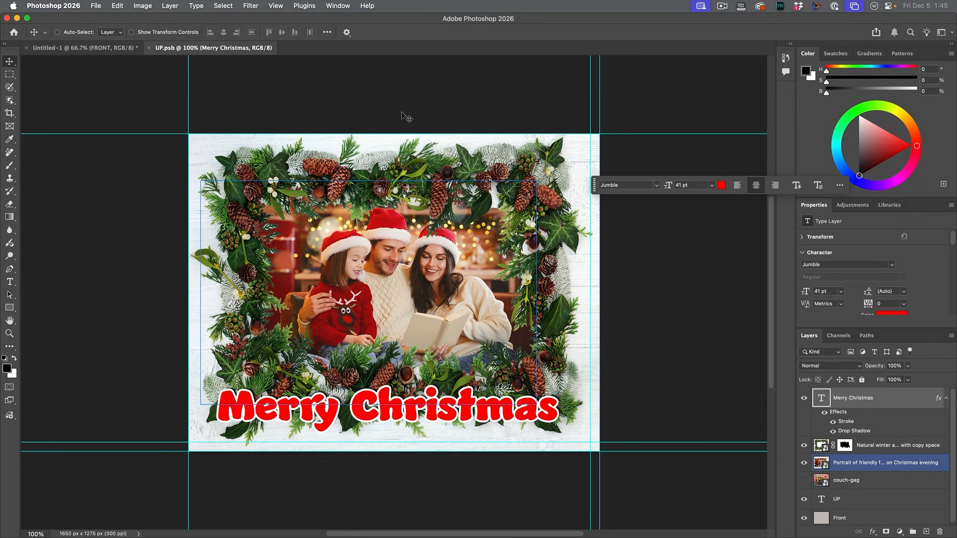
left_click(99, 48)
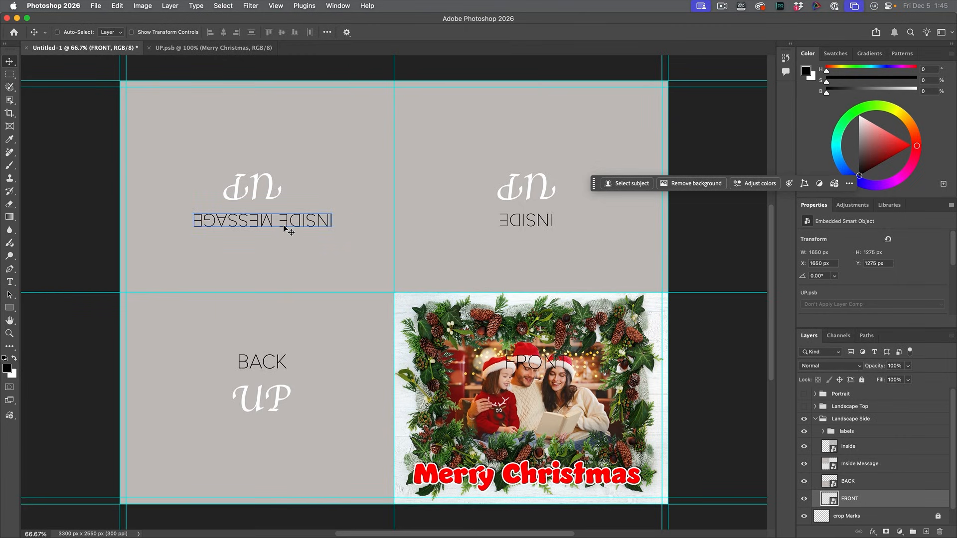
Step: Open the Inside Message smart object for editing, and close UP.psb before returning to the four-panel template
left_click(841, 446)
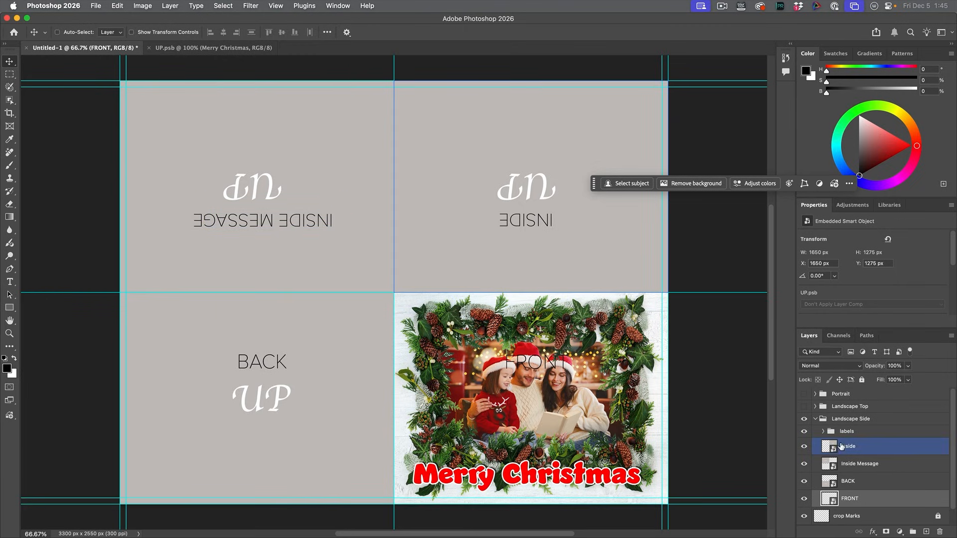
left_click(860, 464)
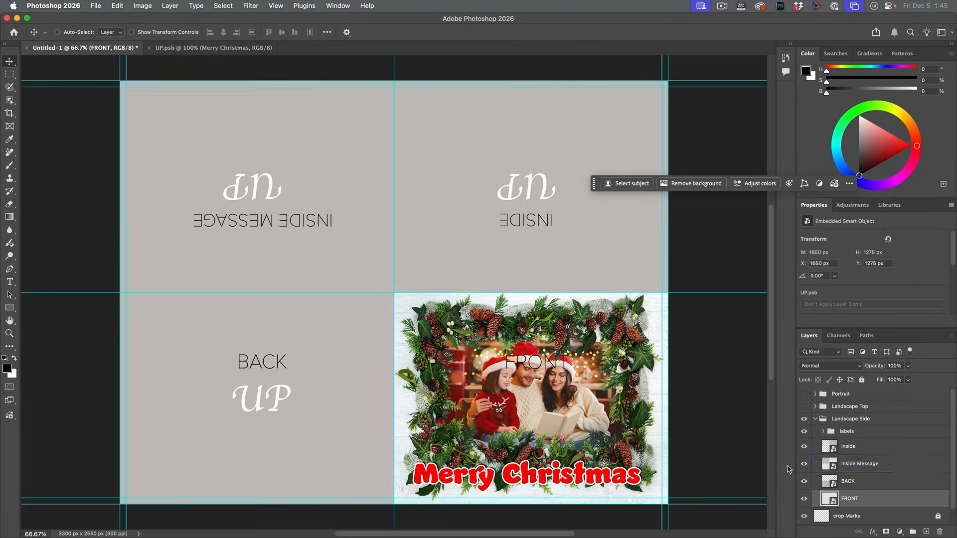
double_click(829, 465)
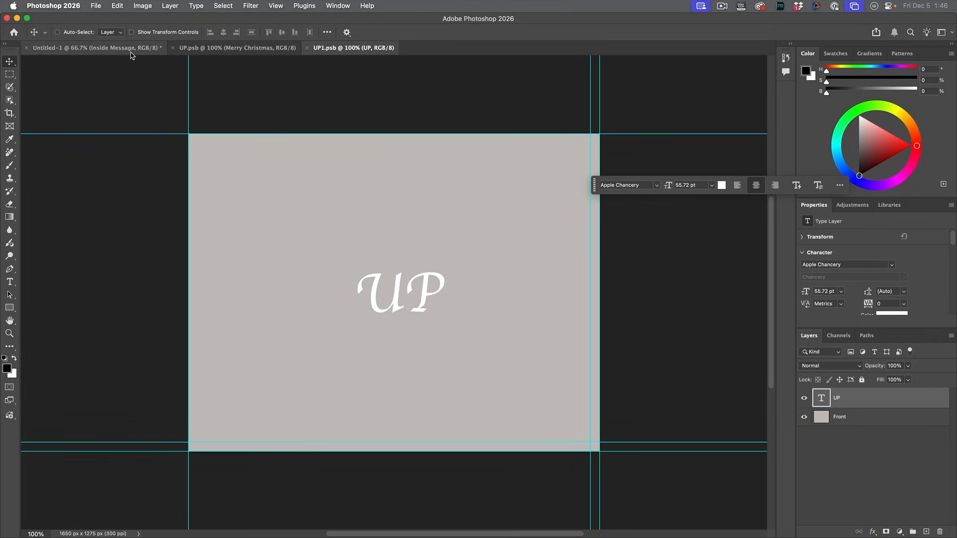
left_click(173, 47)
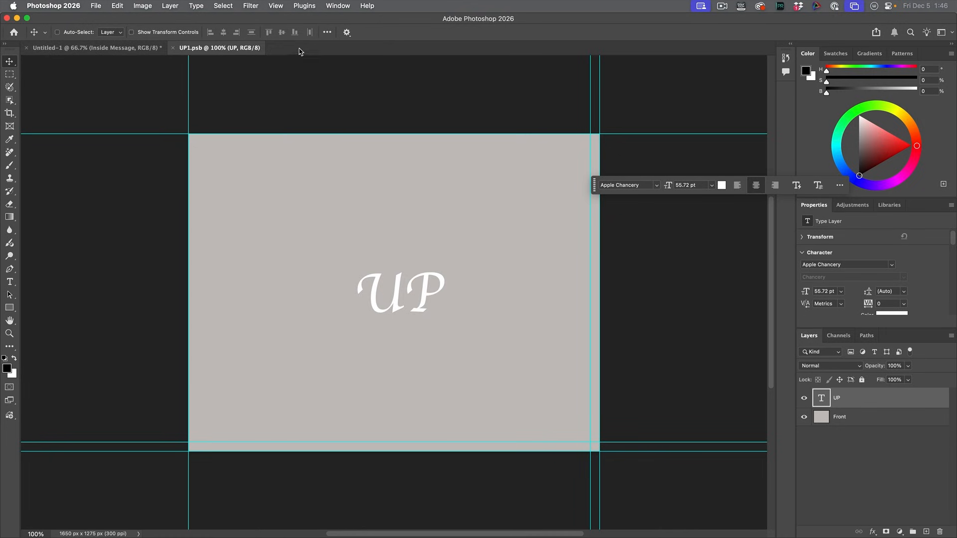
left_click(133, 50)
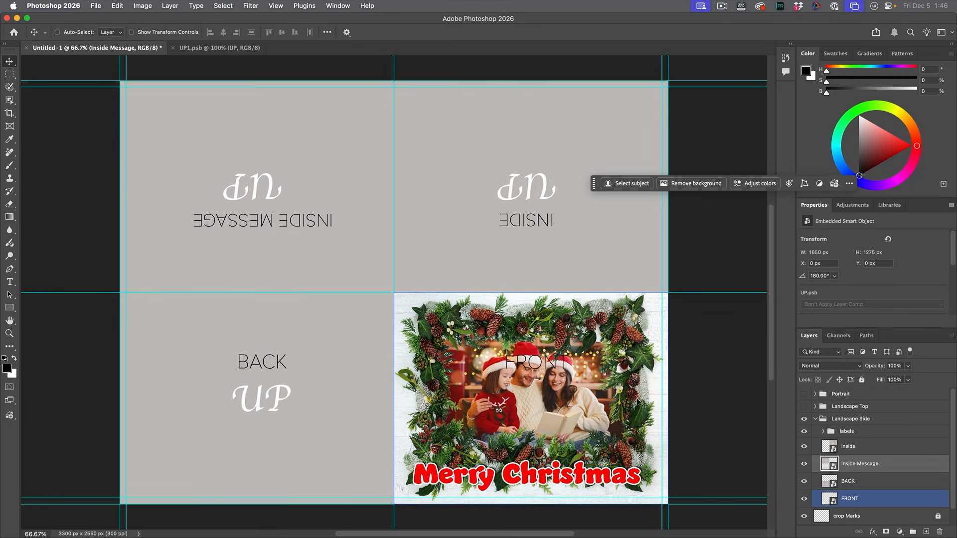
Step: Open the FRONT smart object and copy its masked evergreen border layer into the Inside Message document UP1.psb, at the same position
left_click(835, 453)
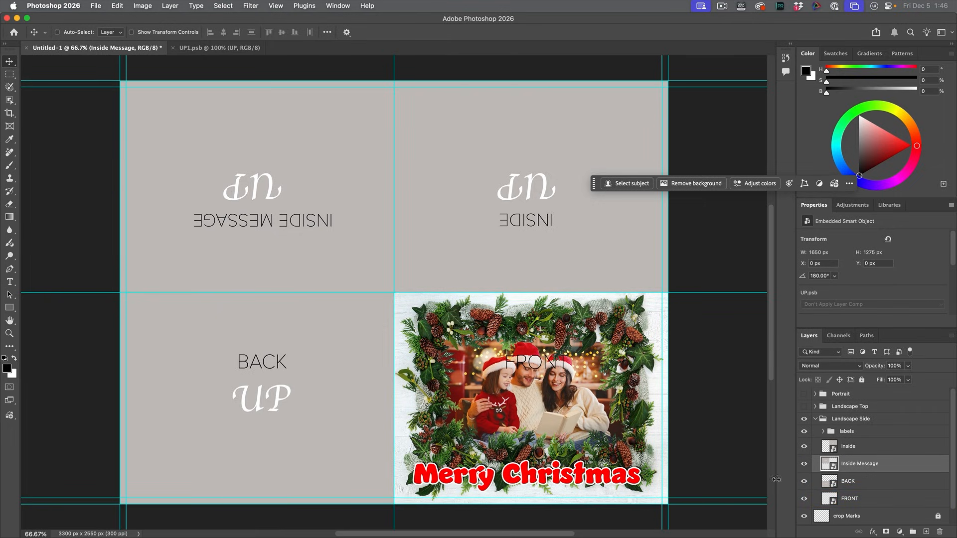
left_click(823, 500)
double_click(826, 500)
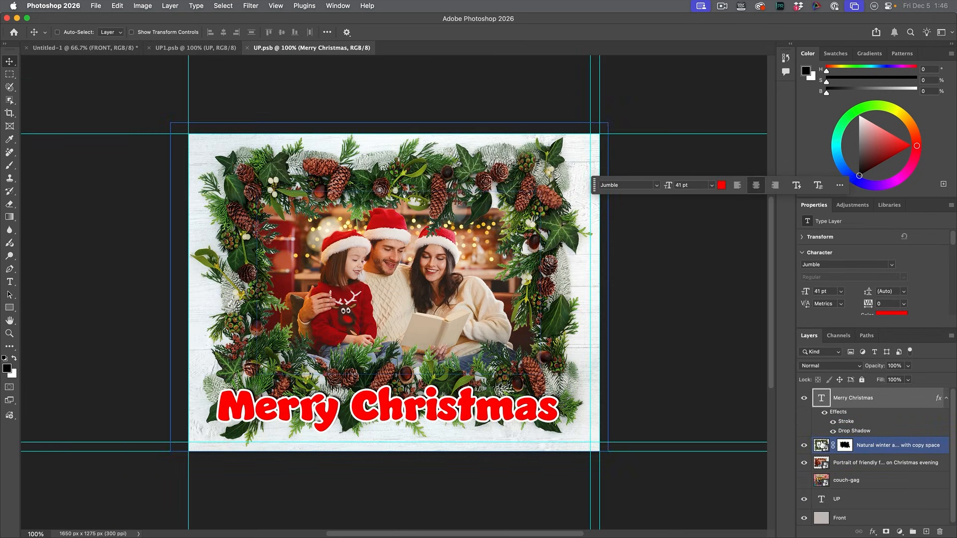
left_click(888, 445)
left_click_drag(428, 170, 166, 49)
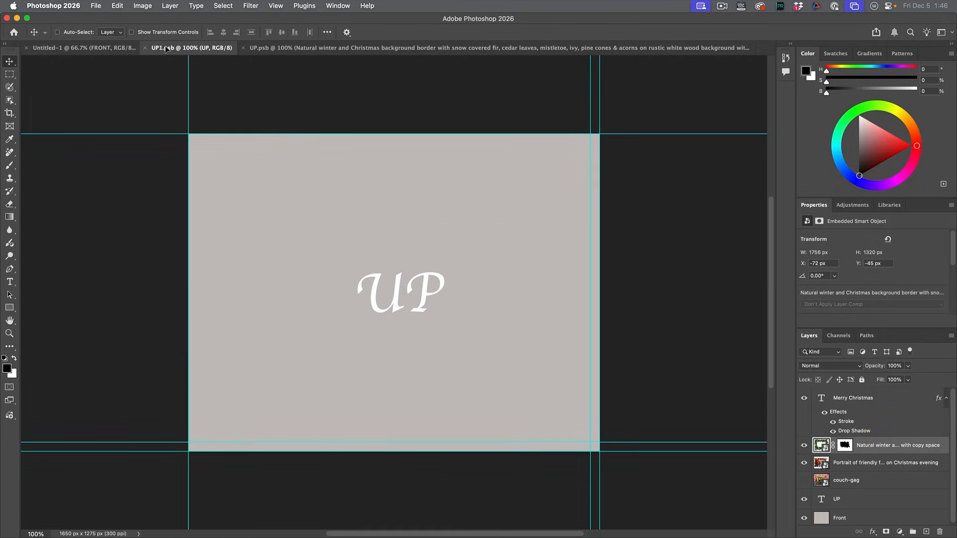
left_click_drag(379, 217, 379, 217)
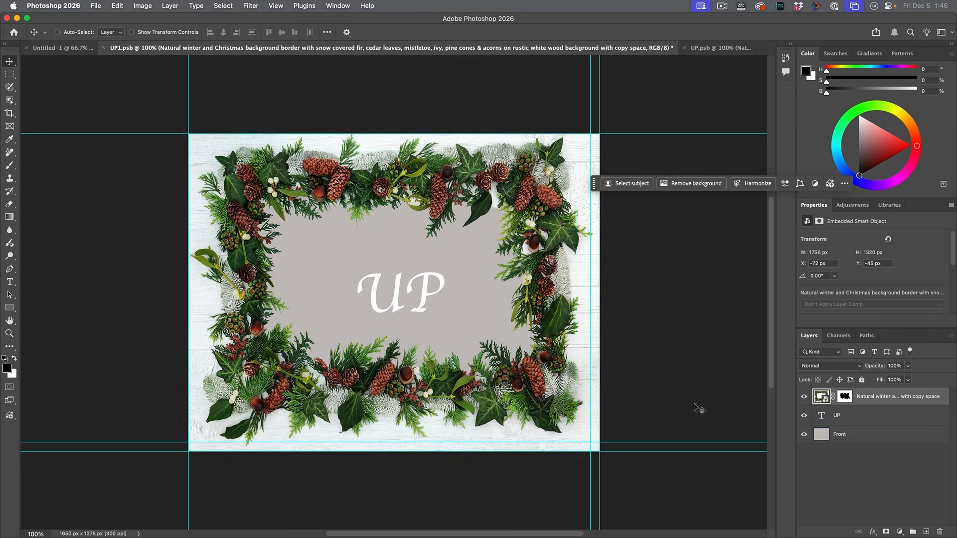
Step: Disable the layer mask on the copied border layer in UP1.psb to bring back its white wood centre
left_click(804, 415)
left_click(803, 416)
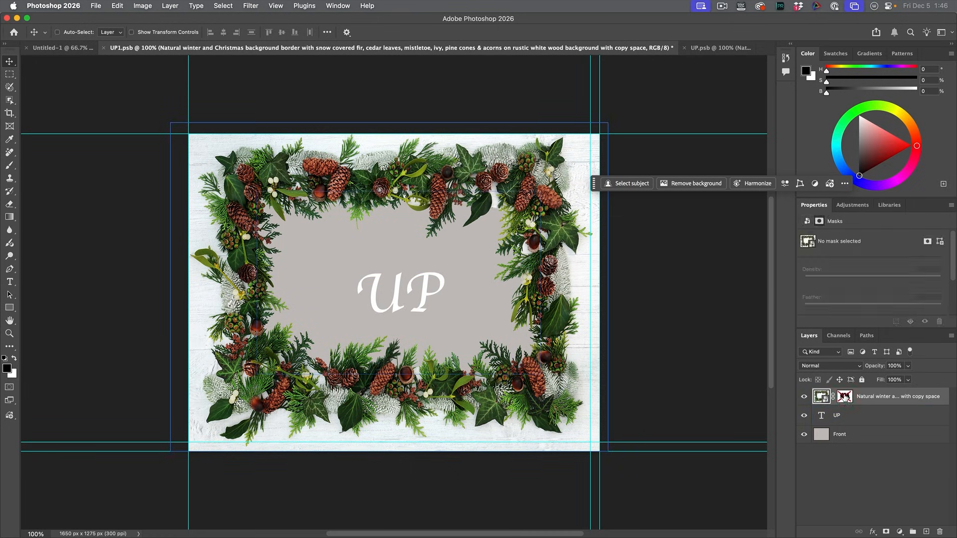
left_click(845, 397, "shift")
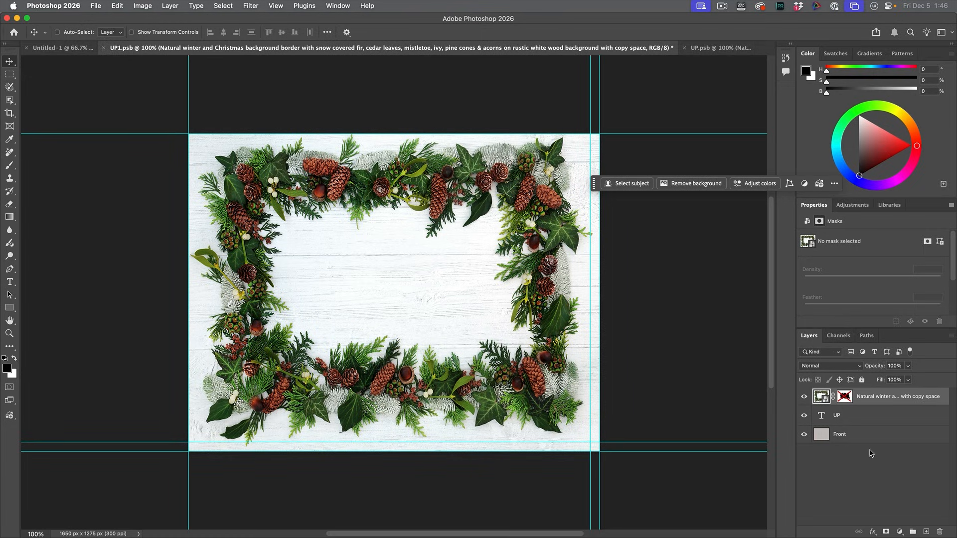
left_click(874, 396)
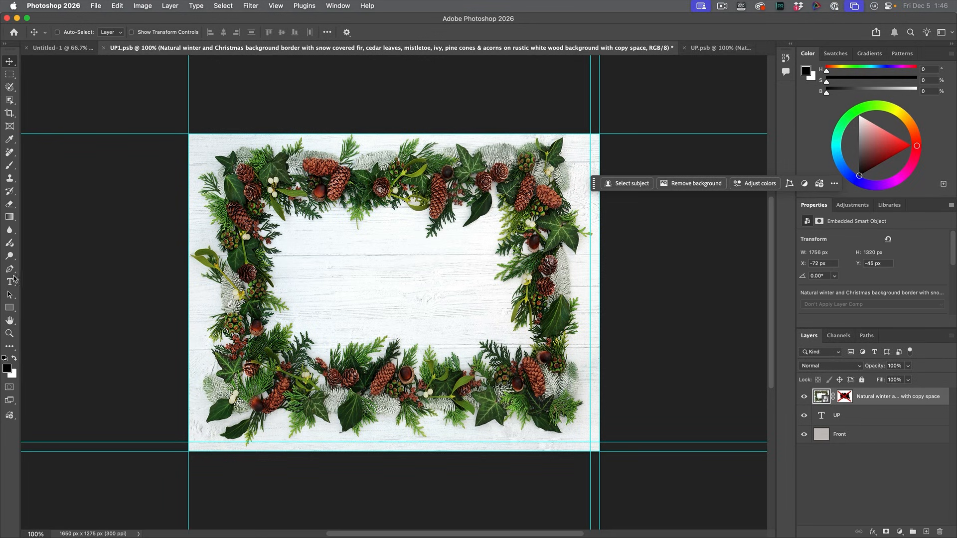
Step: Add centred red Apple Chancery text "Merry Christmas and a Happy New Year" at 21.11 pt on three lines inside the border, and update the template
left_click(12, 283)
left_click(314, 268)
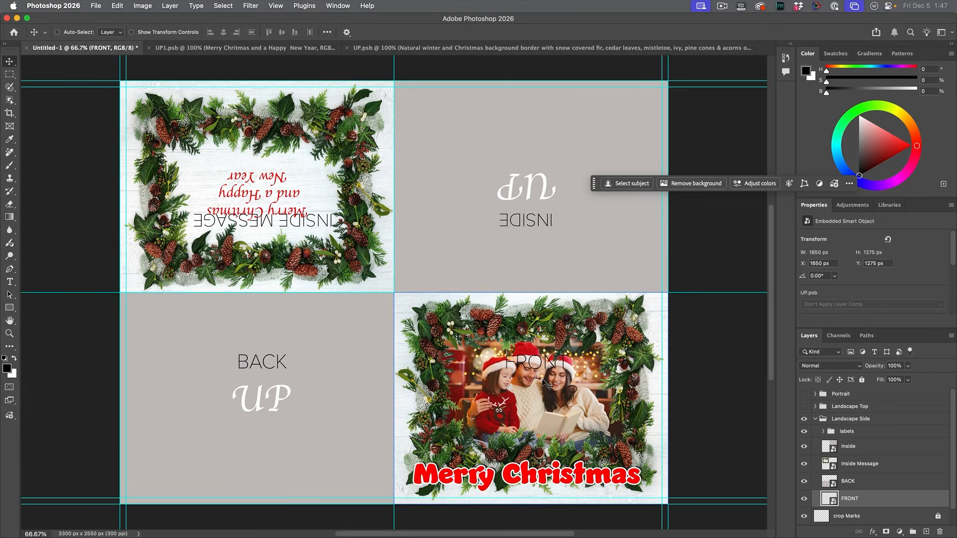
left_click(325, 269, "super")
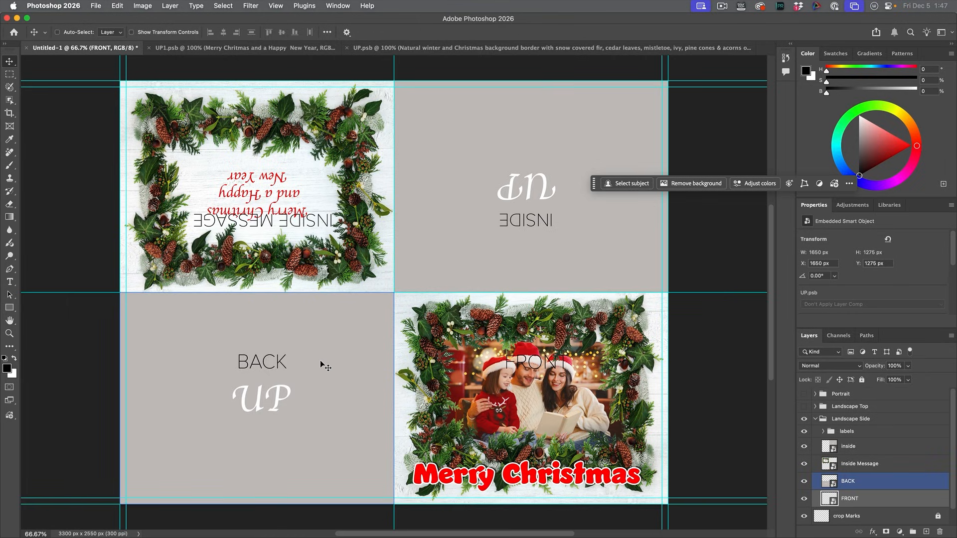
Step: Open the BACK smart object, fill a new layer across the whole panel with white, and save it back to the template
left_click(855, 490)
double_click(826, 482)
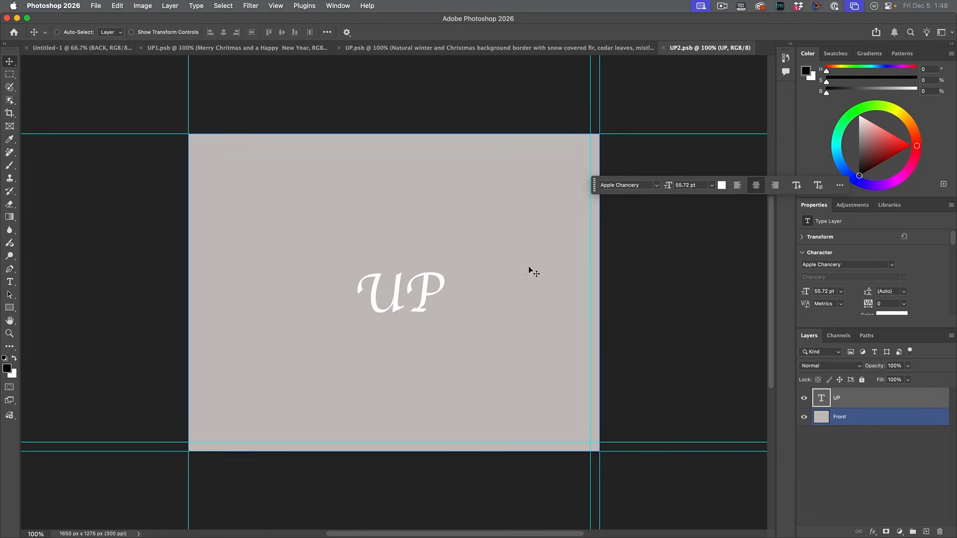
left_click(927, 532)
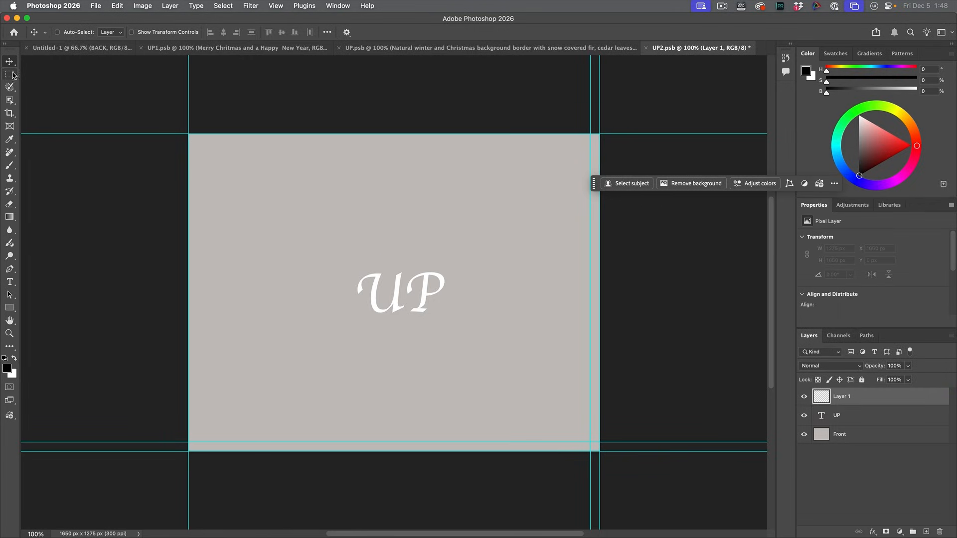
left_click(10, 74)
left_click_drag(189, 133, 599, 499)
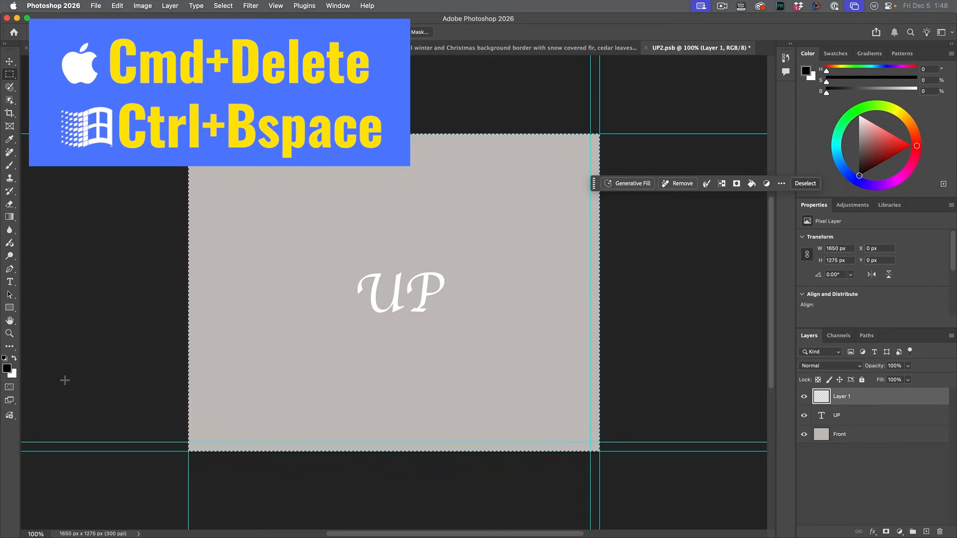
key("super+BackSpace")
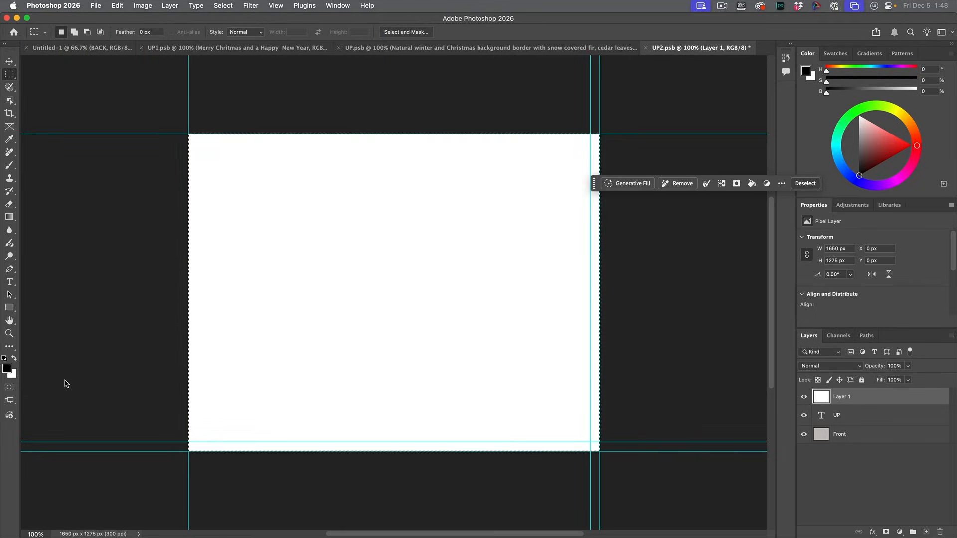
key("super+d")
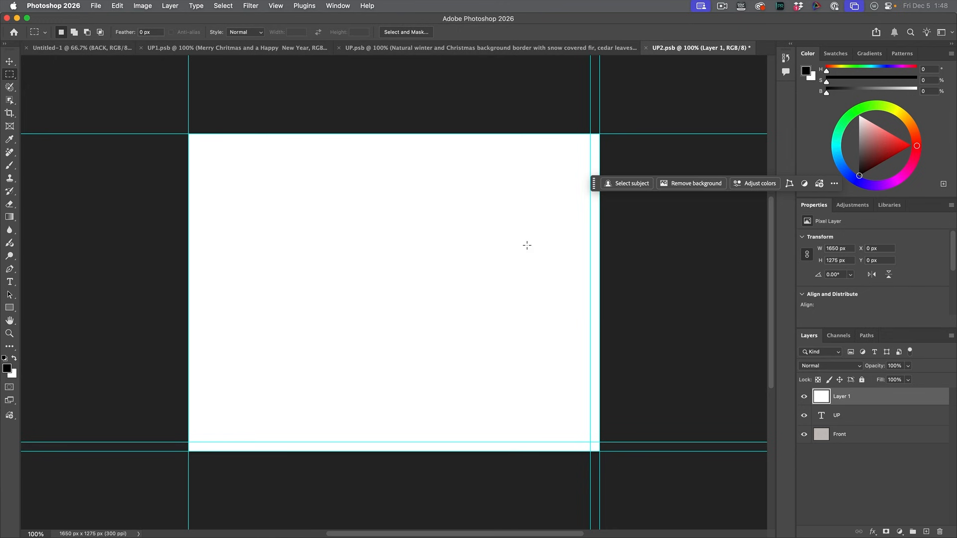
key("super+s")
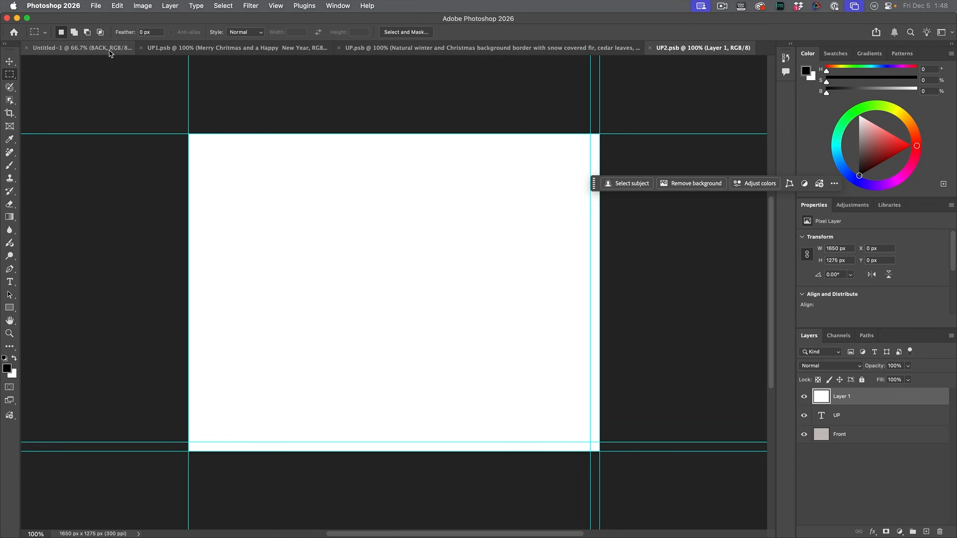
left_click(83, 47)
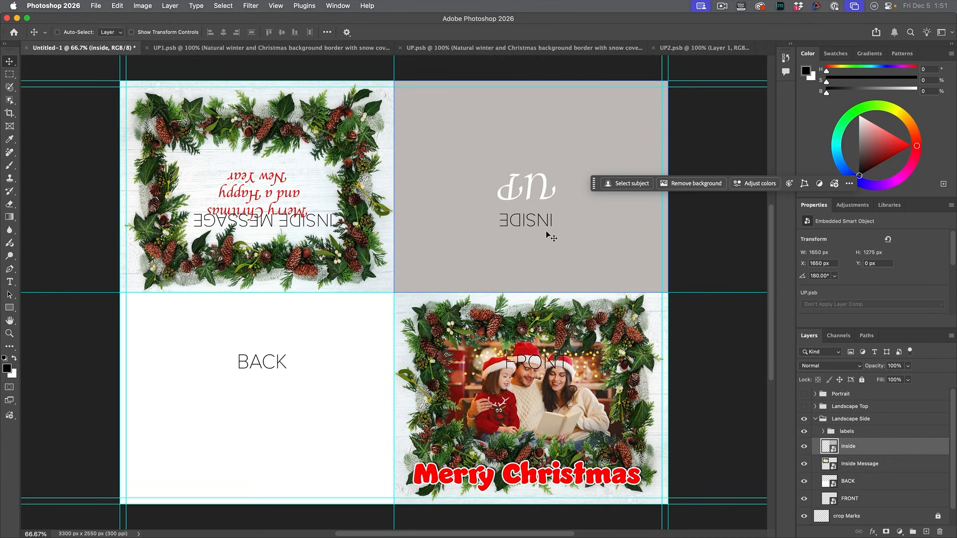
Step: Open the Inside smart object and move its inner vertical guide from the panel's right edge to the matching inset at the left edge
double_click(828, 447)
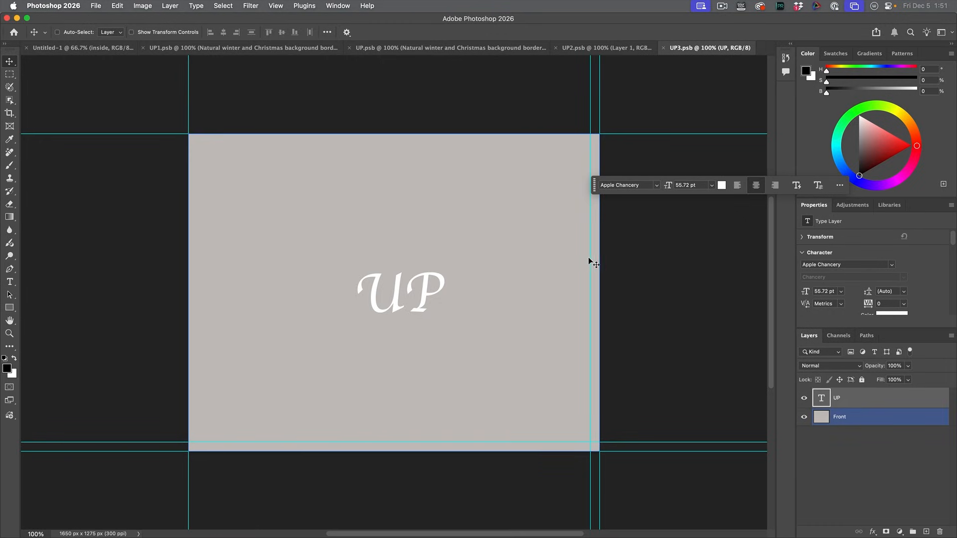
left_click_drag(590, 259, 198, 267)
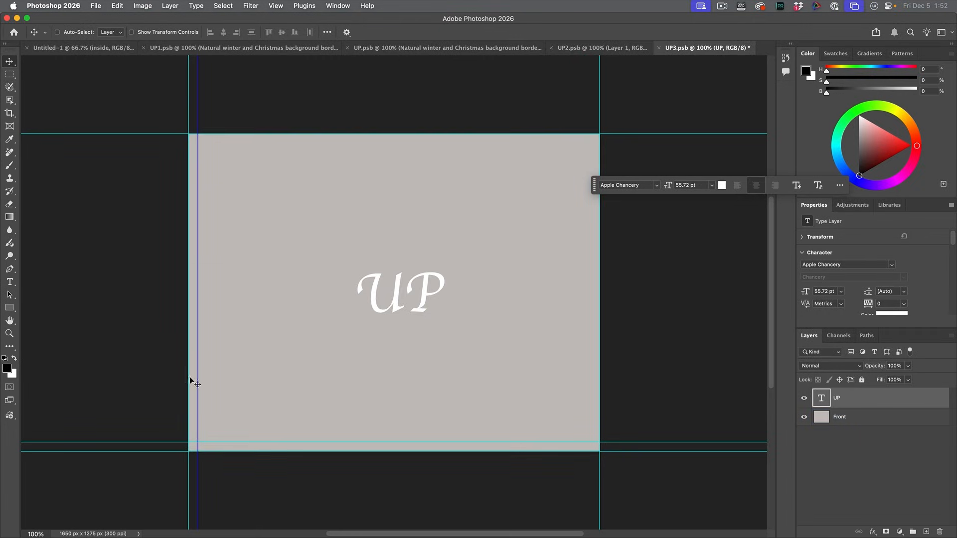
left_click(325, 367)
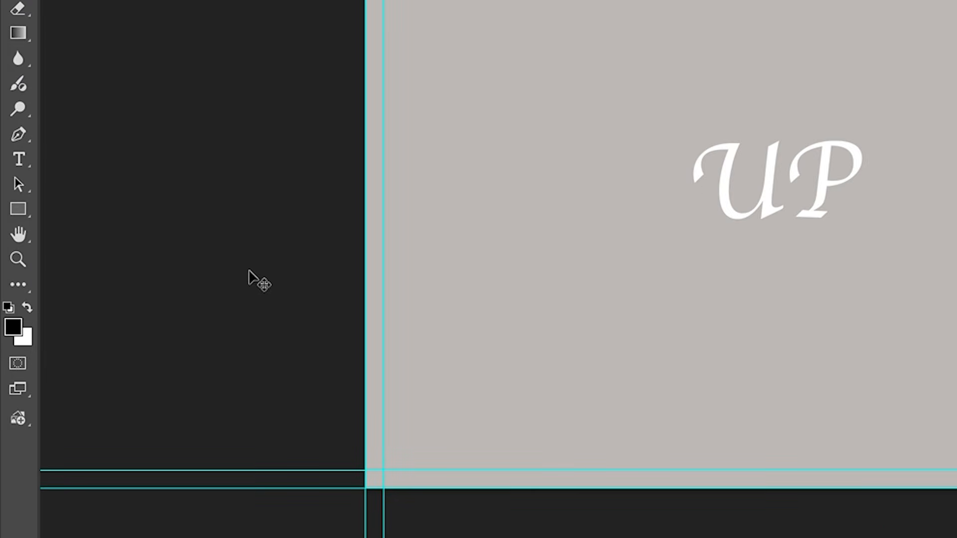
Step: Place the Winter Holly Leaves with Berry image from the free Adobe Stock results for "christmas decoration" in UP3.psb
left_click(18, 418)
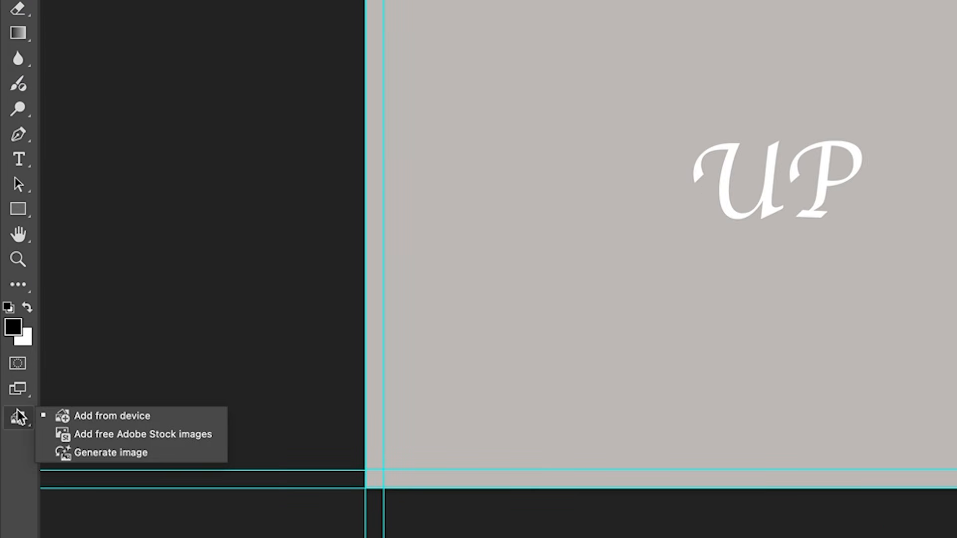
left_click(129, 435)
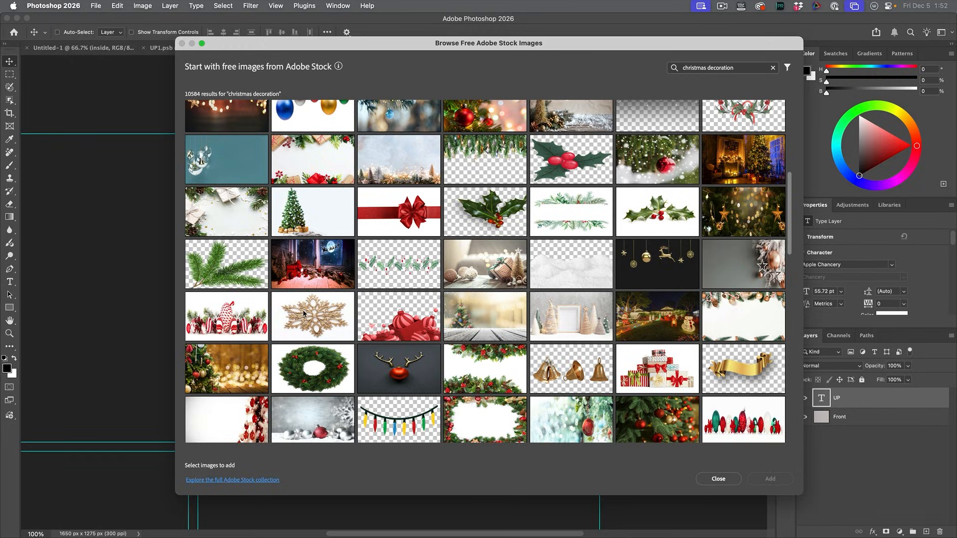
scroll(360, 309, "down", 1)
left_click(486, 203)
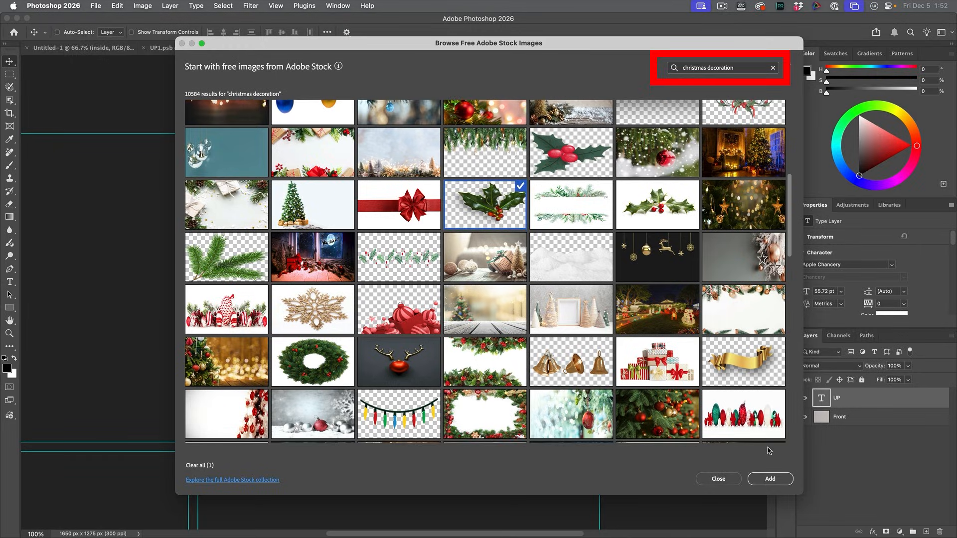
left_click(779, 477)
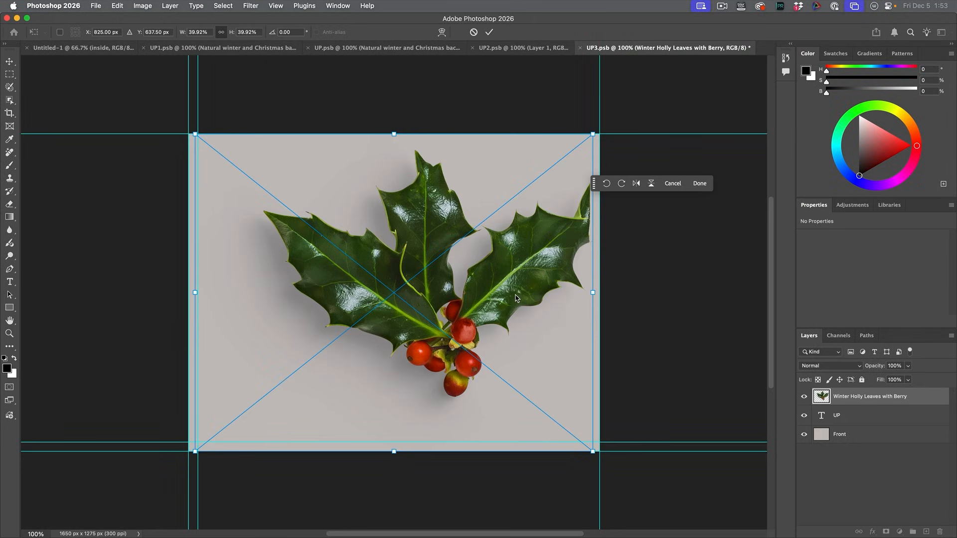
Step: Scale the holly image to about 12.77% and position it in the panel's upper-left corner
left_click_drag(595, 454, 340, 218)
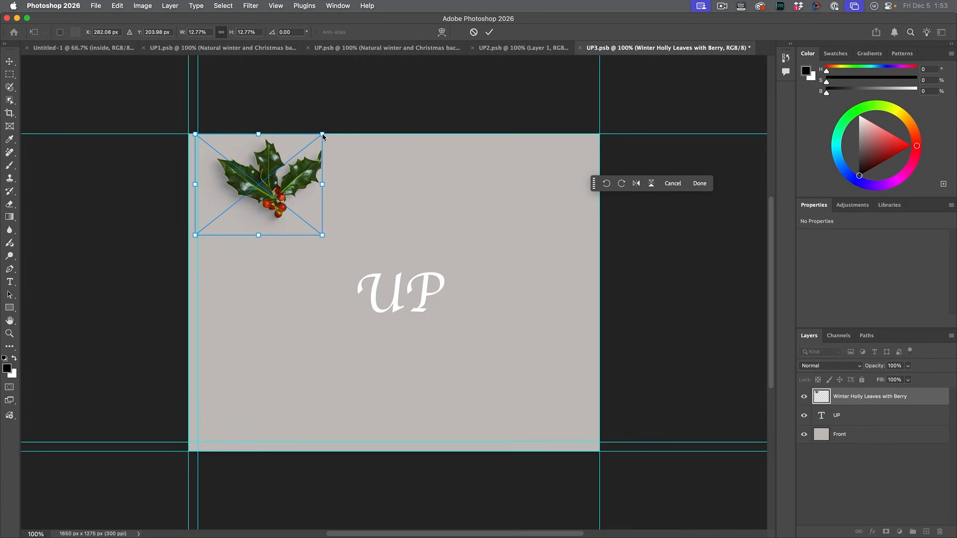
left_click_drag(308, 158, 269, 185)
key("Return")
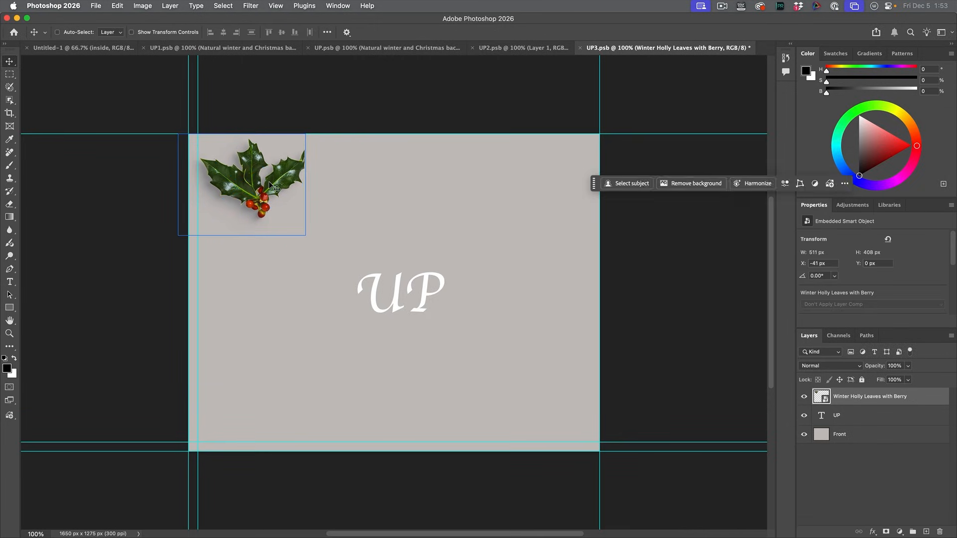
Step: Duplicate the holly into the panel's lower-right corner and rotate the copy to about 149.57° so its leaves point toward the corner
left_click_drag(281, 194, 532, 402)
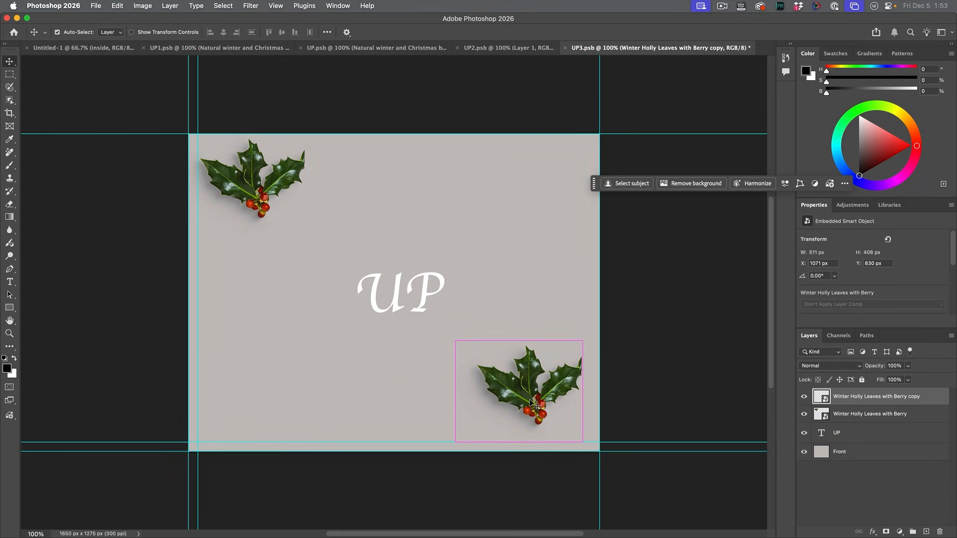
key("super+t")
left_click_drag(593, 331, 490, 466)
left_click_drag(510, 411, 525, 389)
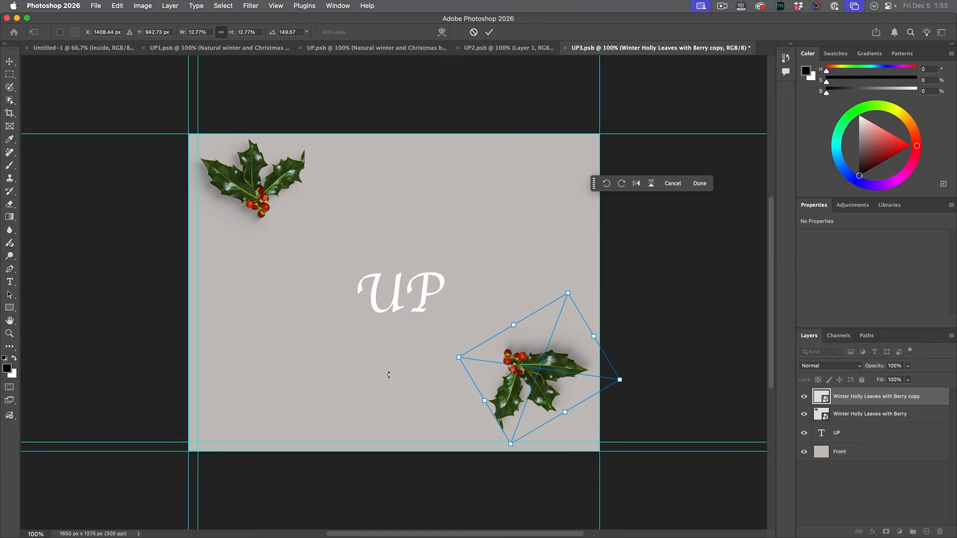
left_click(198, 286)
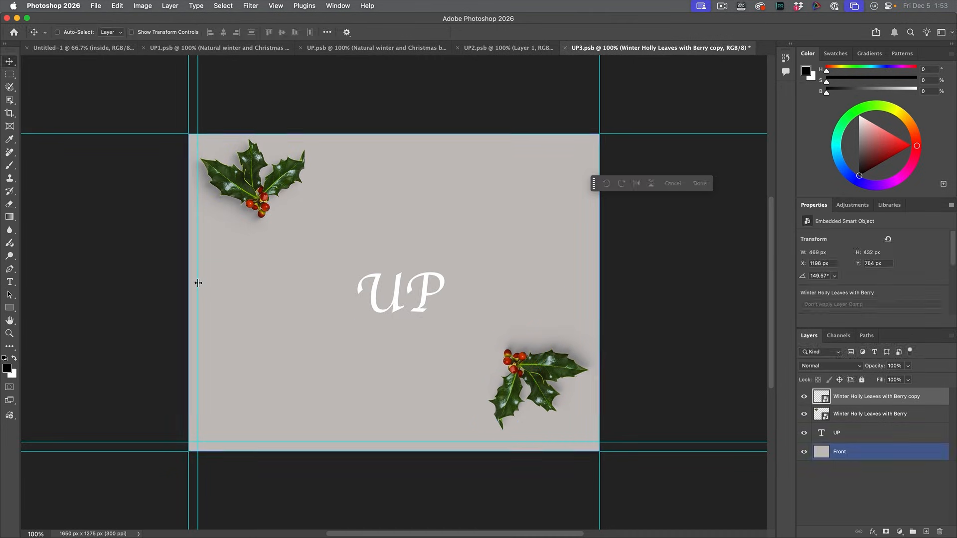
left_click(206, 270)
Step: Rotate the original upper-left holly to -14° and shift it slightly inward from the corner
left_click(259, 202)
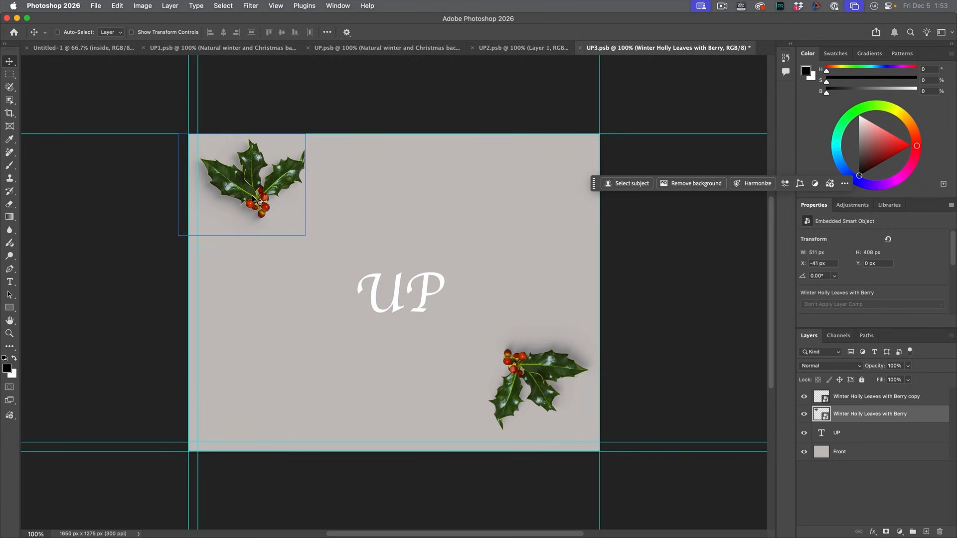
key("super+t")
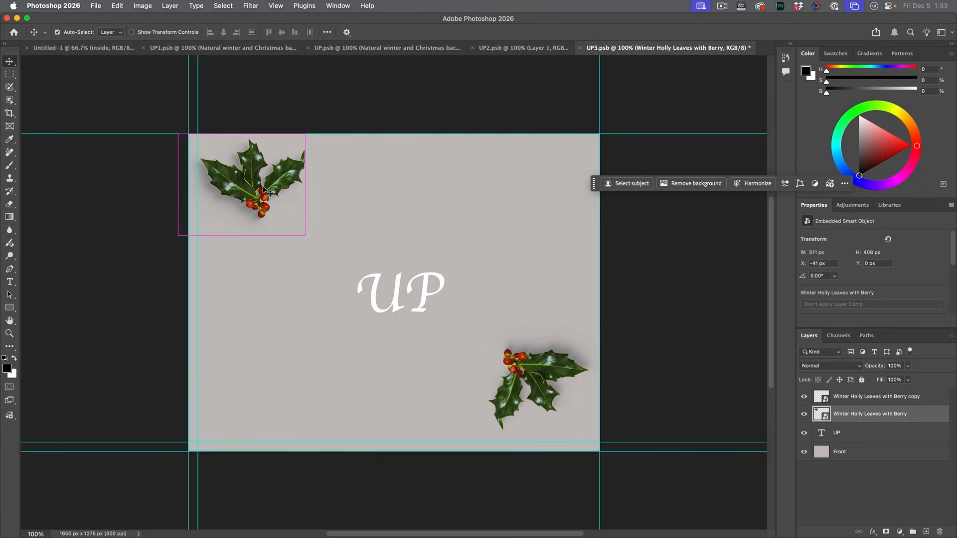
left_click_drag(318, 122, 302, 107)
left_click_drag(237, 177, 254, 187)
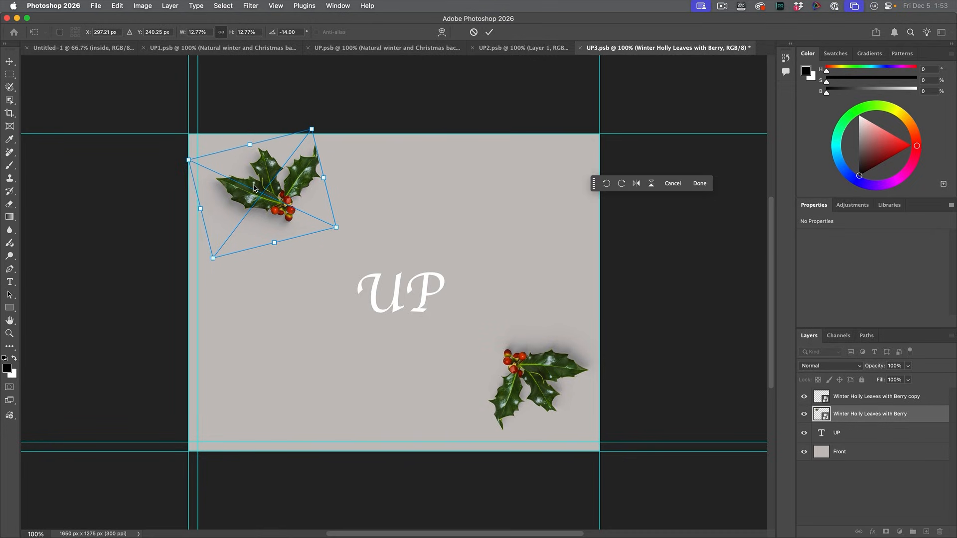
key("Return")
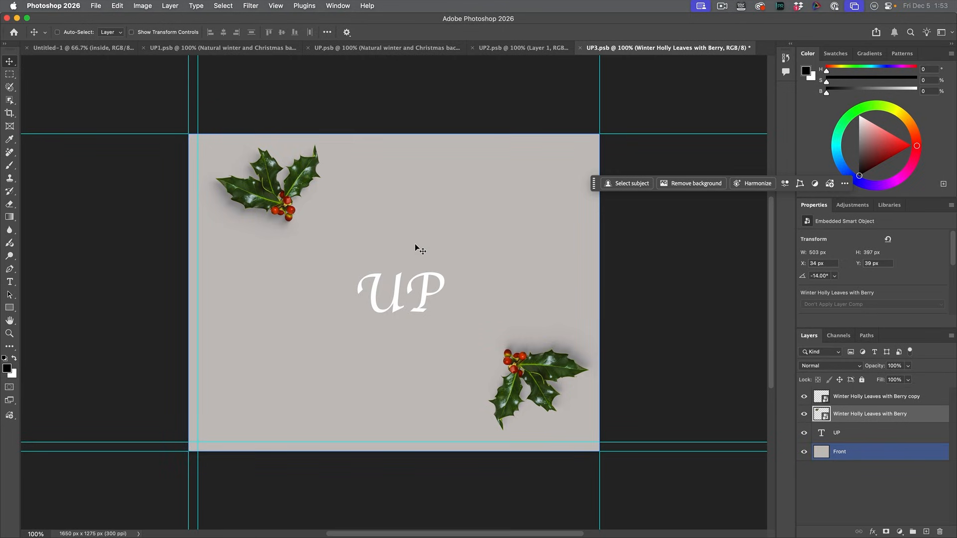
Step: Search the free Adobe Stock images for "parchment texture" and place the white stained vintage paper background in UP3.psb
left_click(9, 416)
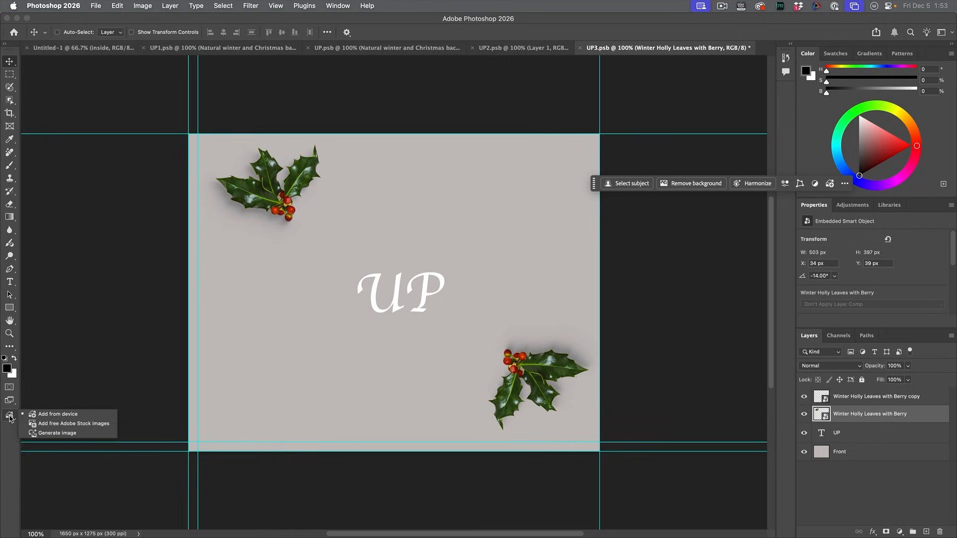
left_click(52, 425)
type("parchment texture")
key("Return")
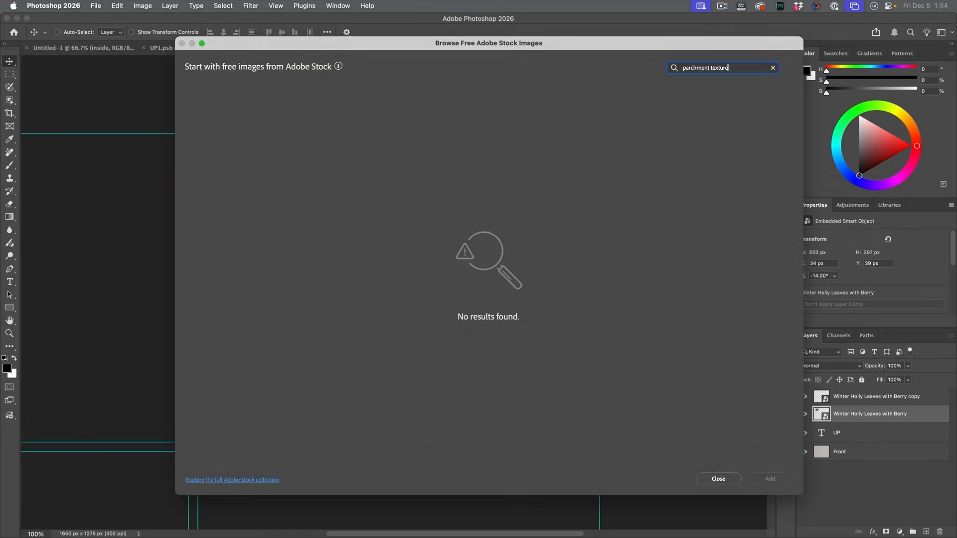
key("Return")
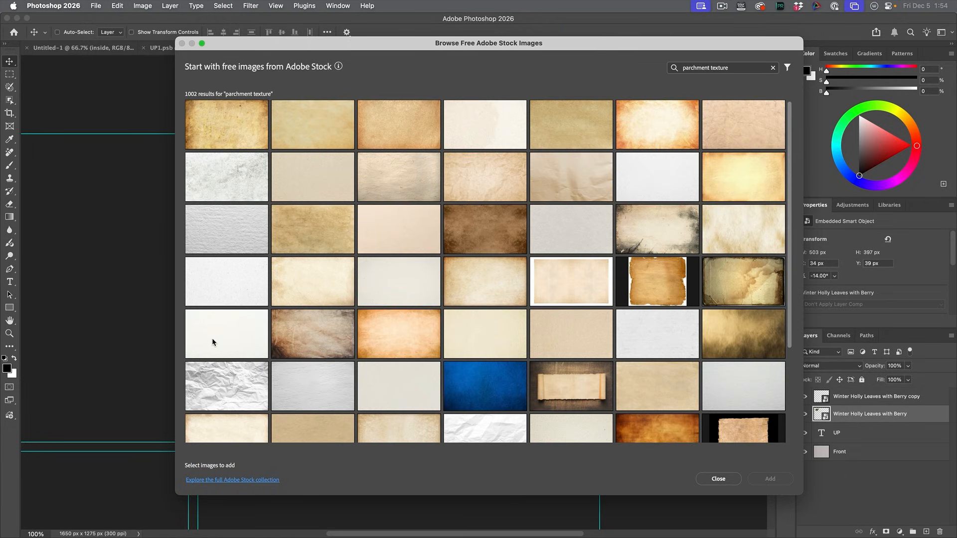
left_click(241, 182)
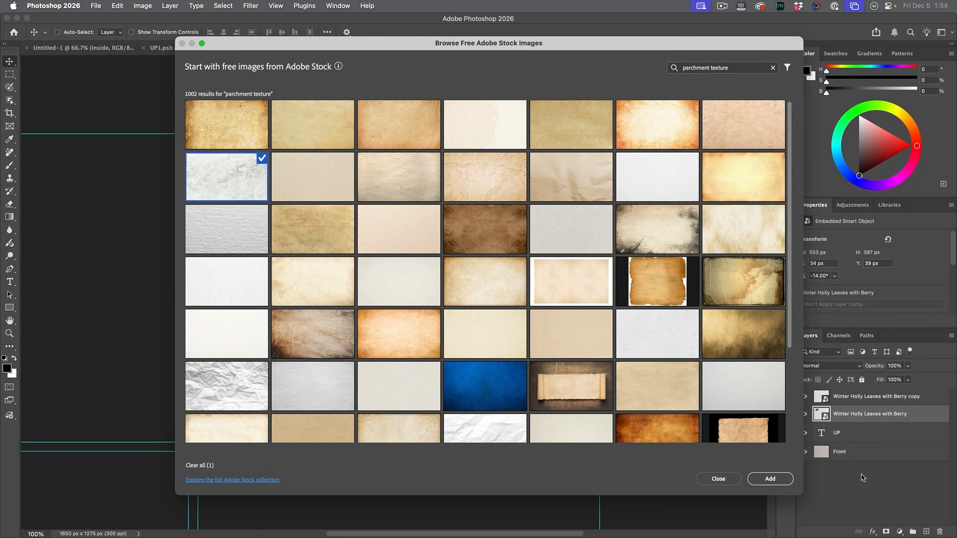
left_click(770, 479)
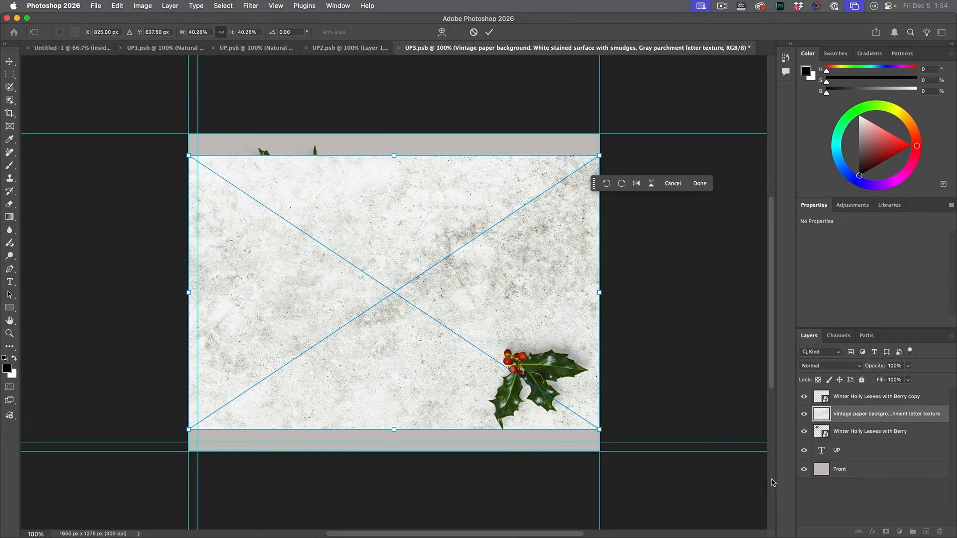
Step: Scale the vintage paper to about 48.23% so it covers the panel and move its layer below both holly layers
left_click_drag(601, 157, 640, 129)
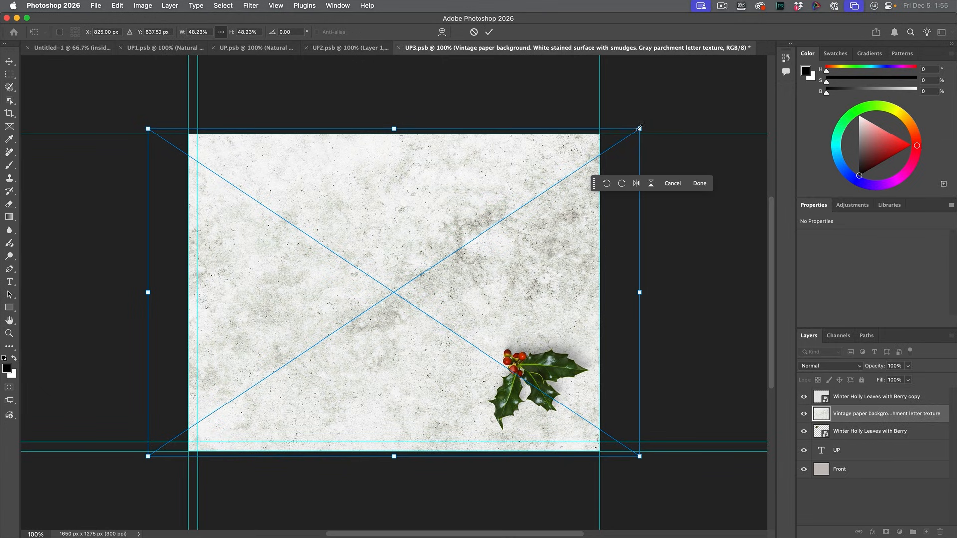
key("Return")
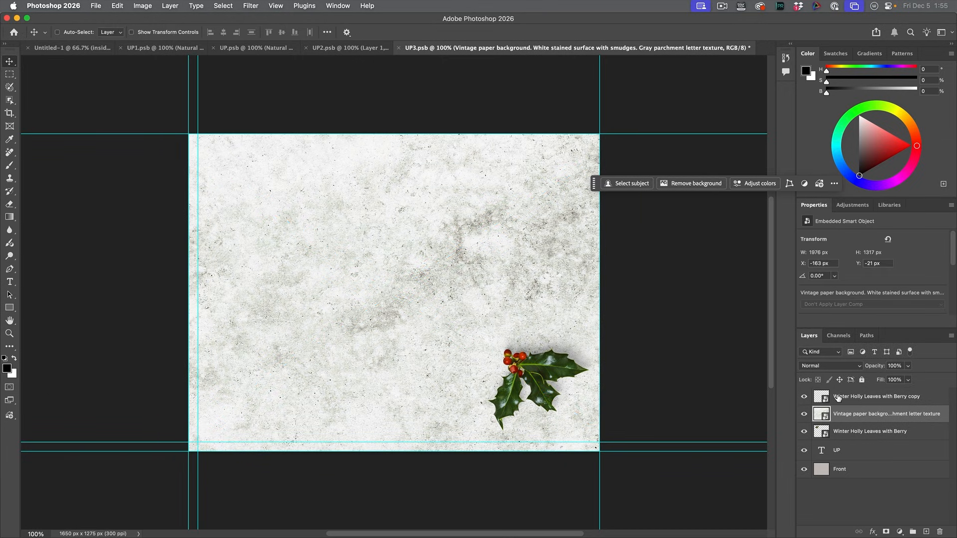
left_click_drag(854, 414, 854, 441)
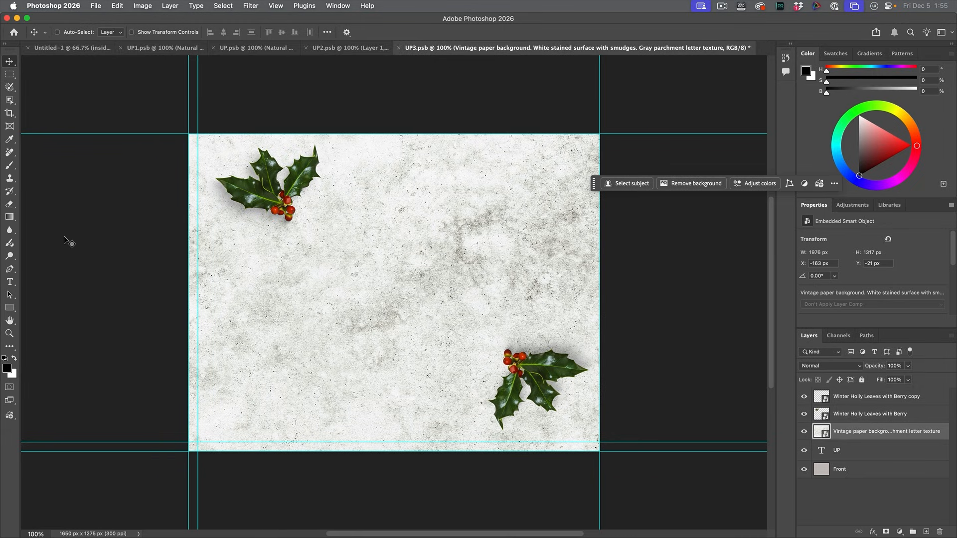
Step: Set the text colour to the dark green #2d4612 sampled from the upper-left holly leaf
left_click(10, 283)
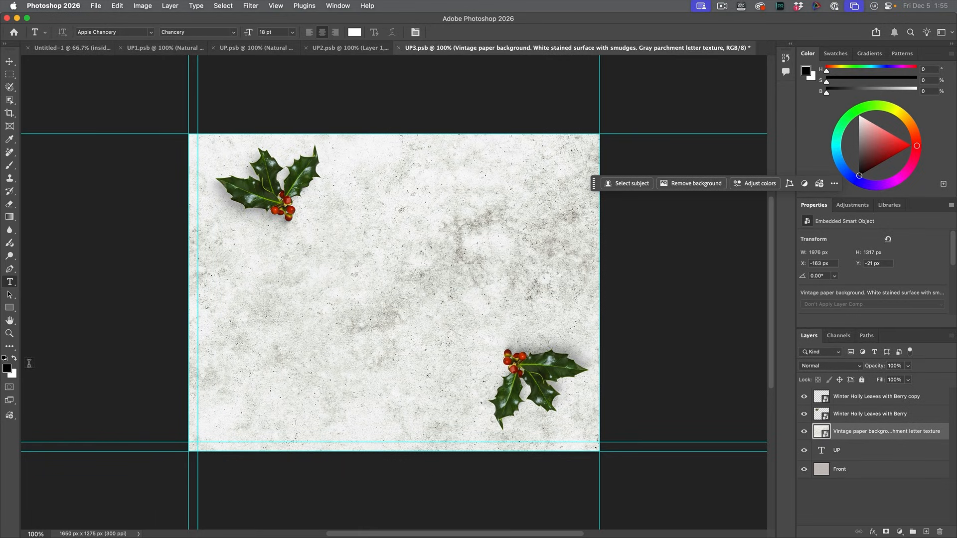
left_click(7, 369)
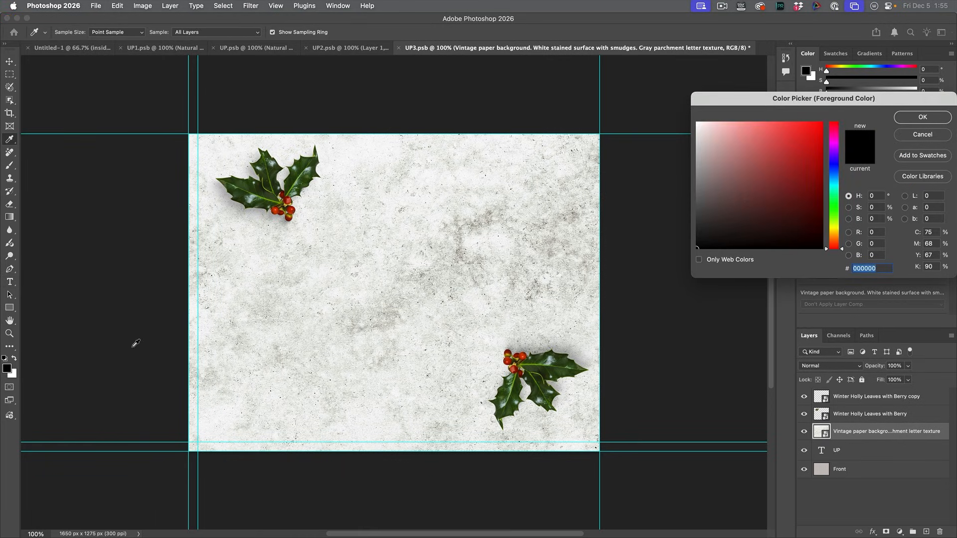
left_click(302, 166)
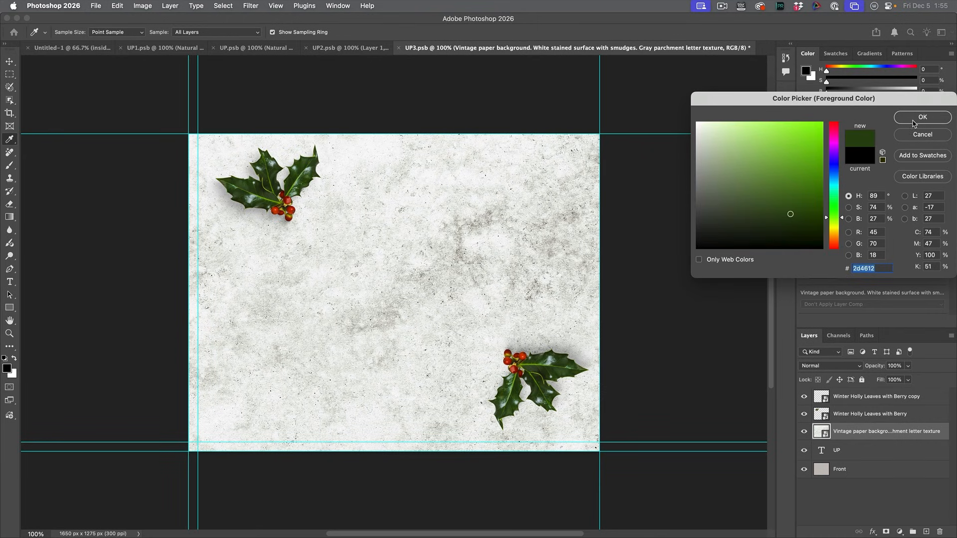
left_click(913, 123)
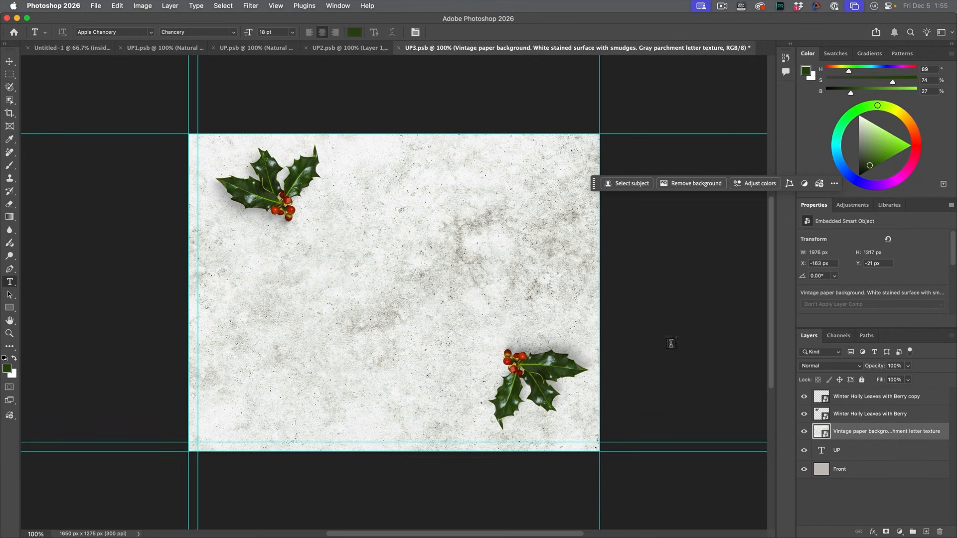
Step: Add 18 pt Apple Chancery text above the holly layers reading "From" with the sender's first name on a second line
left_click(852, 398)
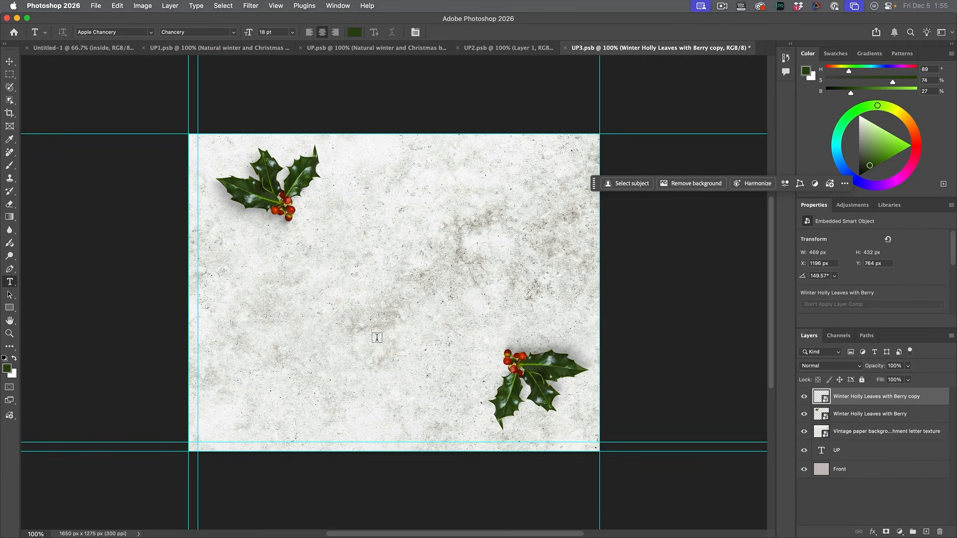
left_click(387, 173)
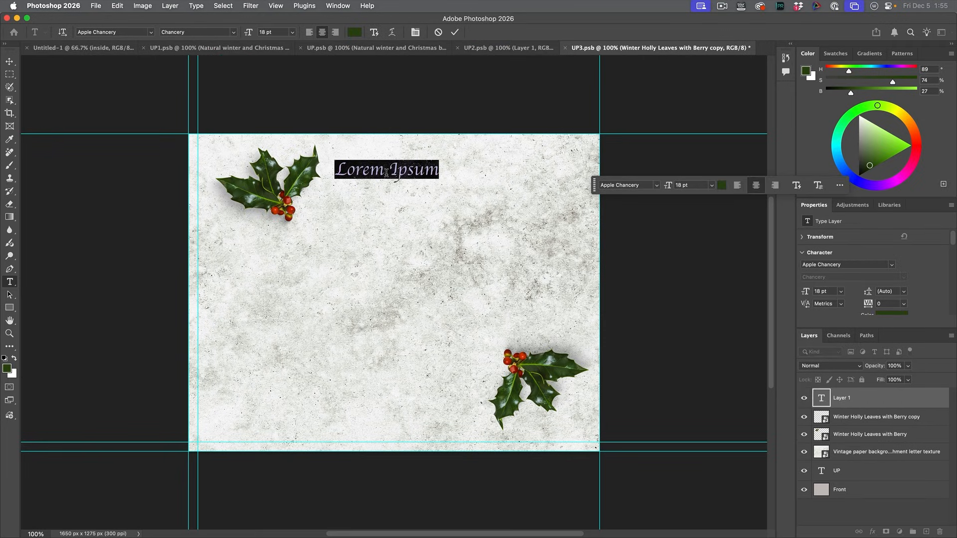
type("From ")
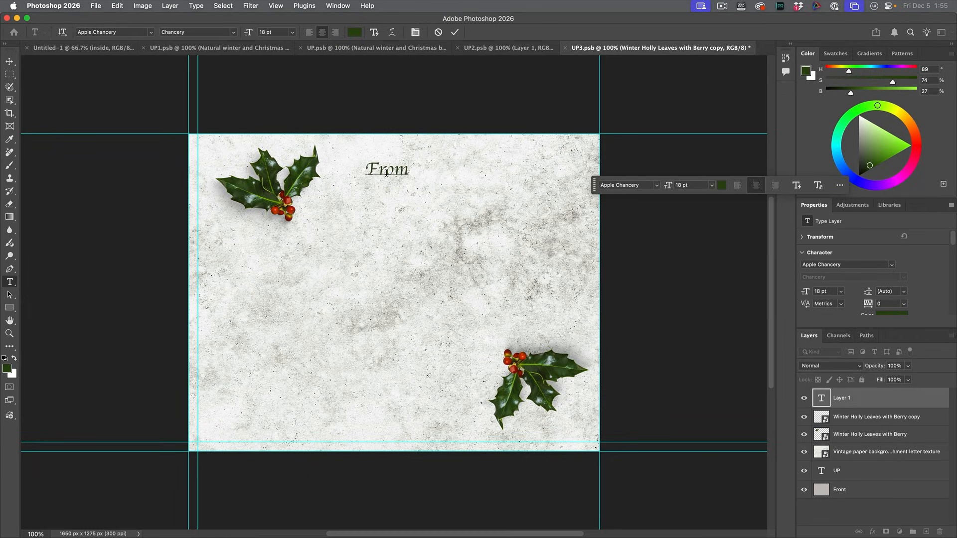
type("Colin")
left_click(9, 61)
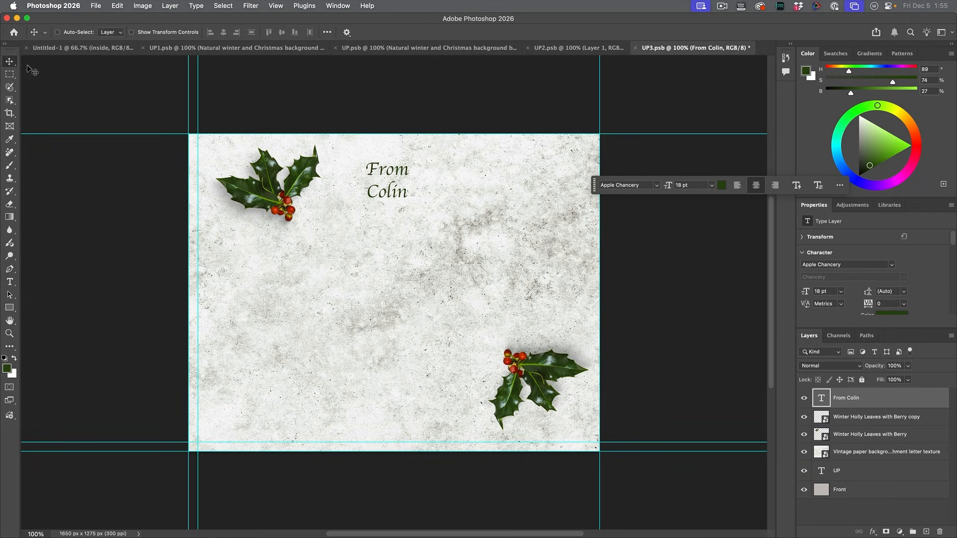
Step: Move the signature text to the middle of the panel and indent the name on its second line with spaces
left_click_drag(366, 196, 330, 299)
double_click(348, 295)
left_click(337, 295)
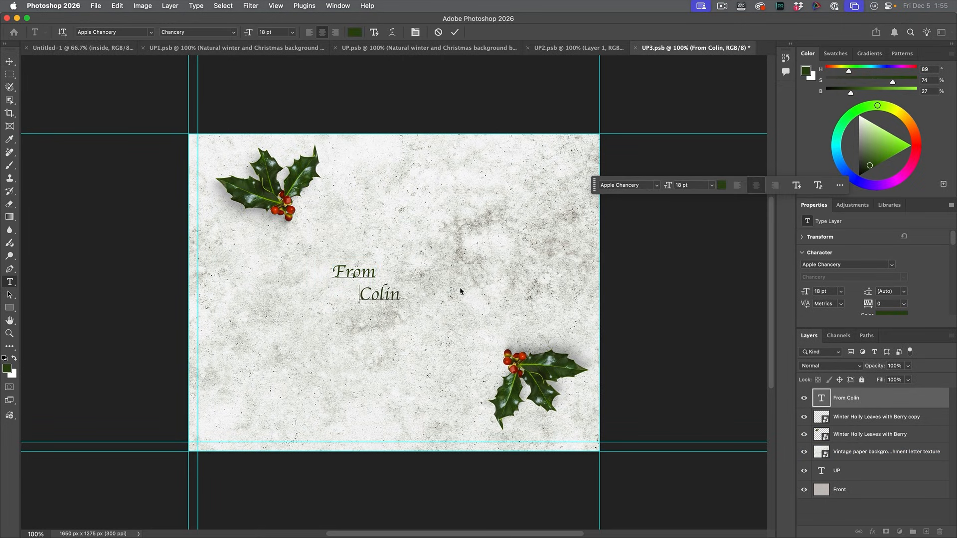
left_click(11, 62)
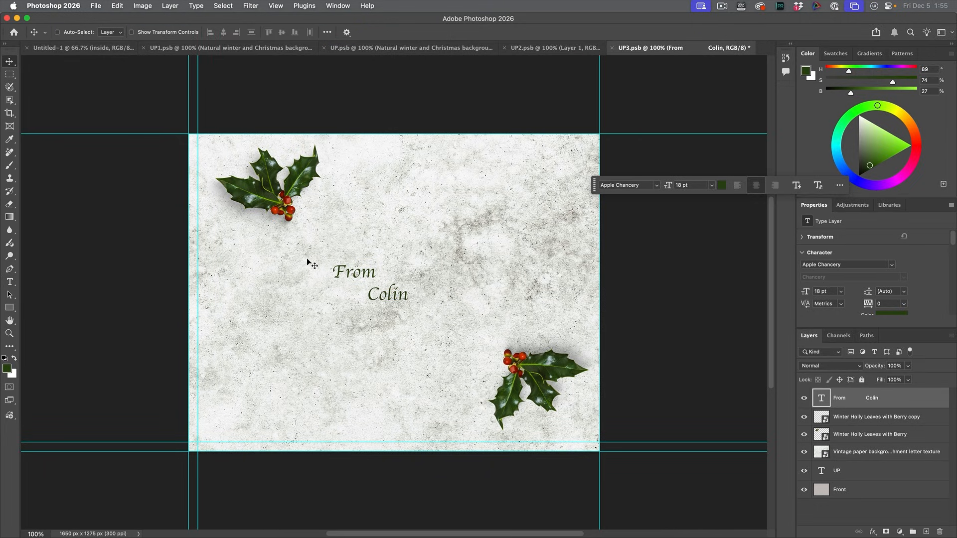
left_click_drag(403, 297, 413, 298)
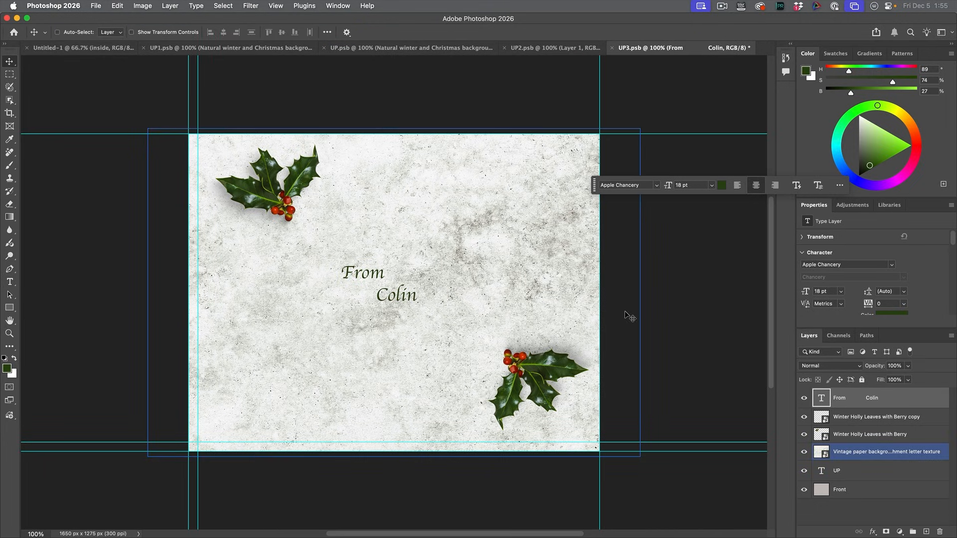
Step: Save UP3.psb and close every document except the Untitled-1 card
key("super+s")
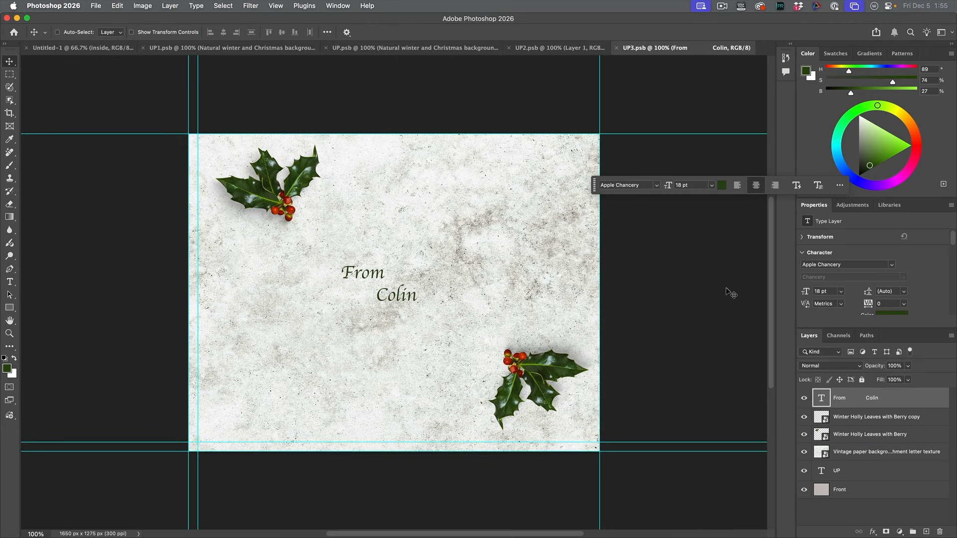
left_click(125, 48)
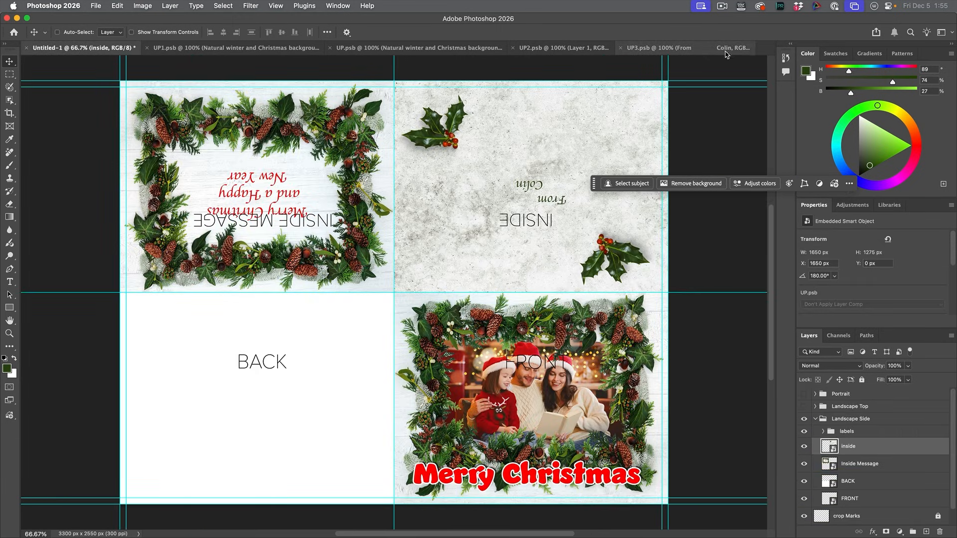
right_click(101, 51)
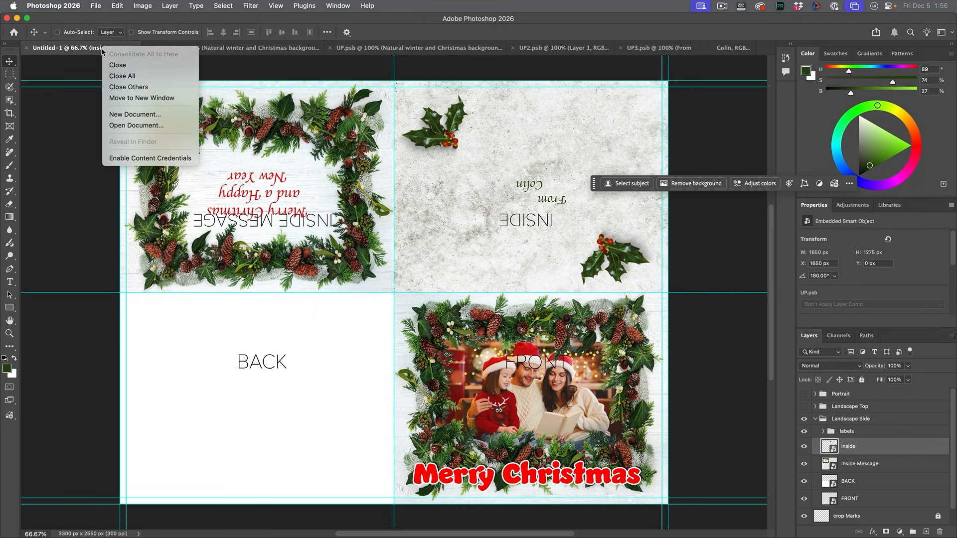
left_click(134, 90)
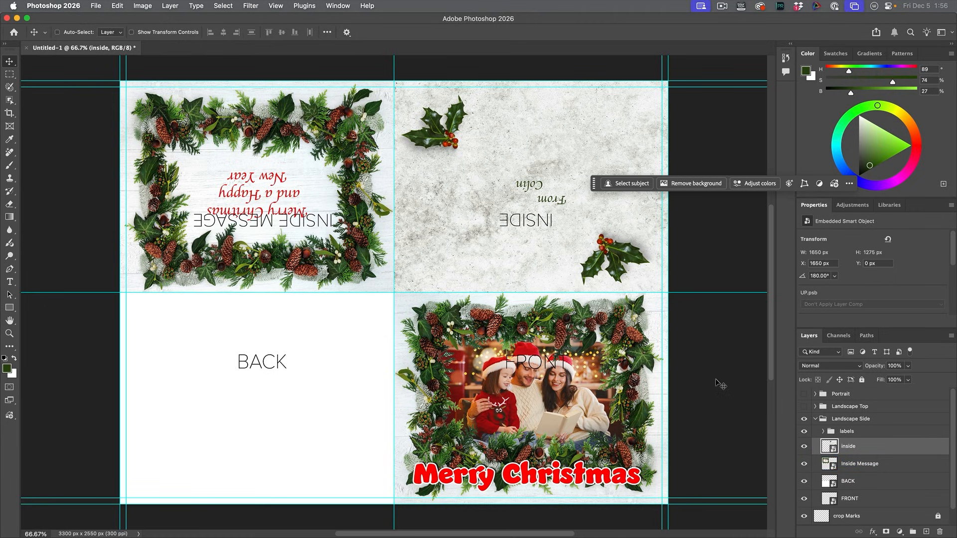
Step: Hide the labels group in Landscape Side and move the contextual task bar clear of the card
left_click(805, 432)
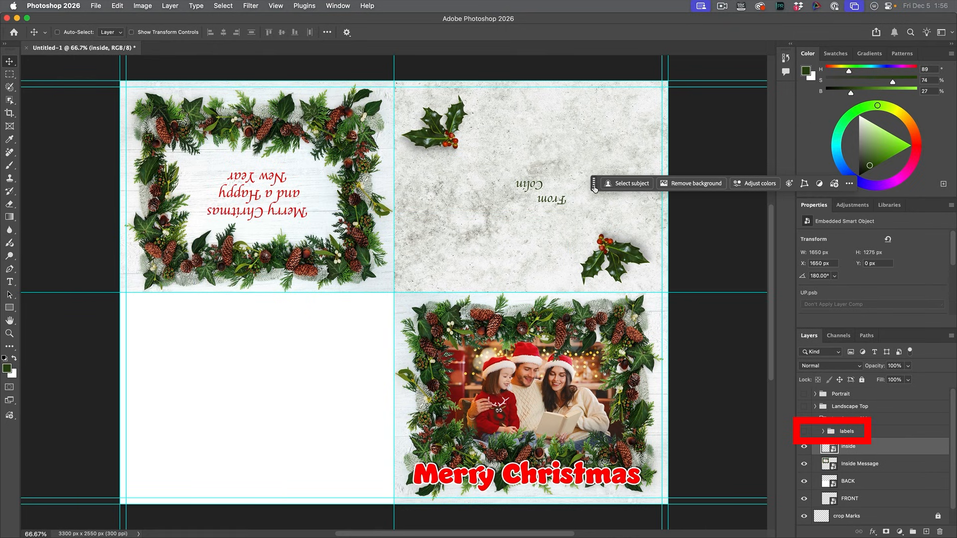
left_click_drag(595, 188, 751, 137)
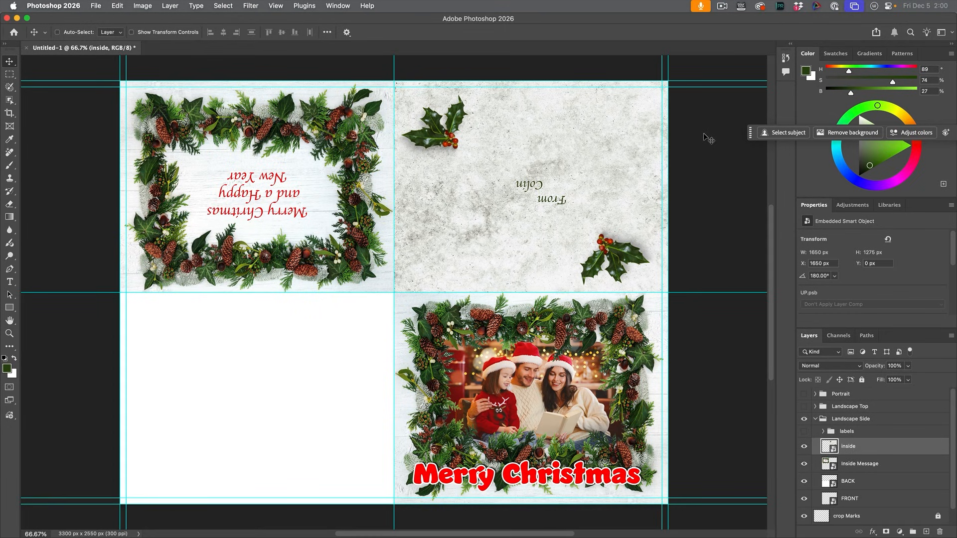
Step: Export the card with Save for Web as greeting card.jpg on the Desktop
left_click(94, 5)
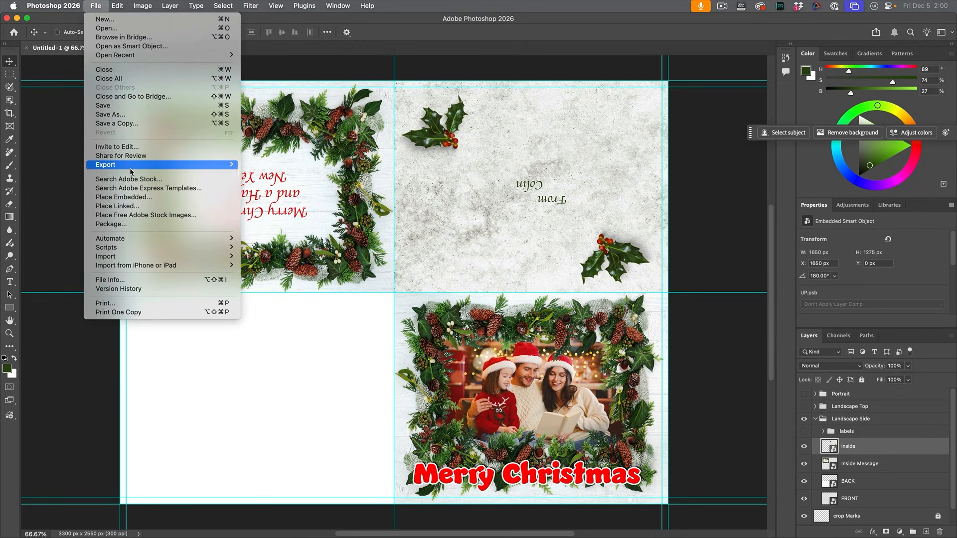
mouse_move(132, 169)
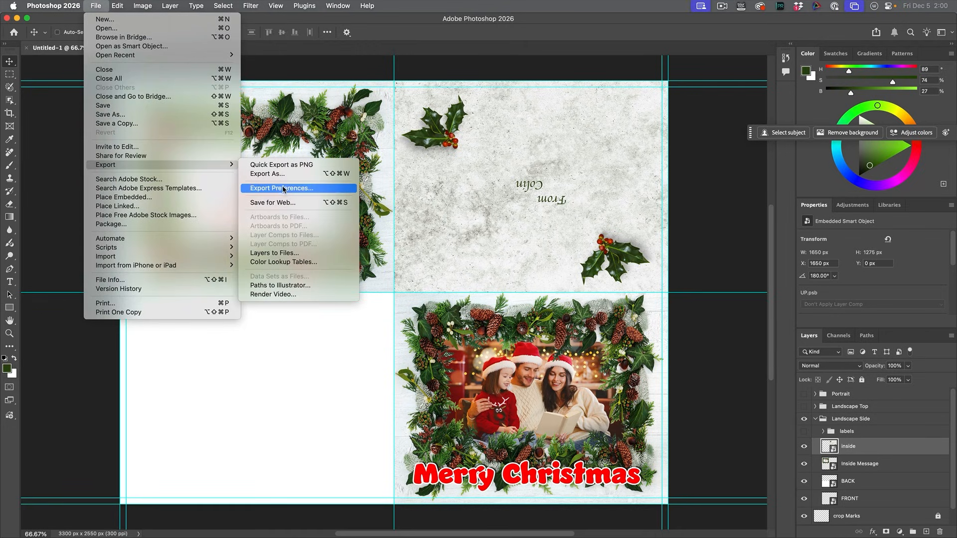
left_click(285, 203)
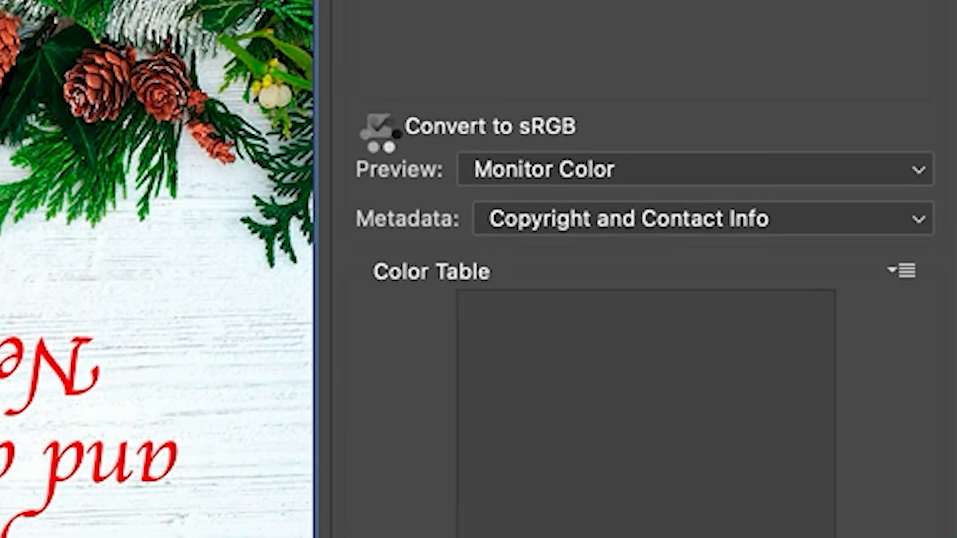
left_click(463, 127)
left_click(380, 126)
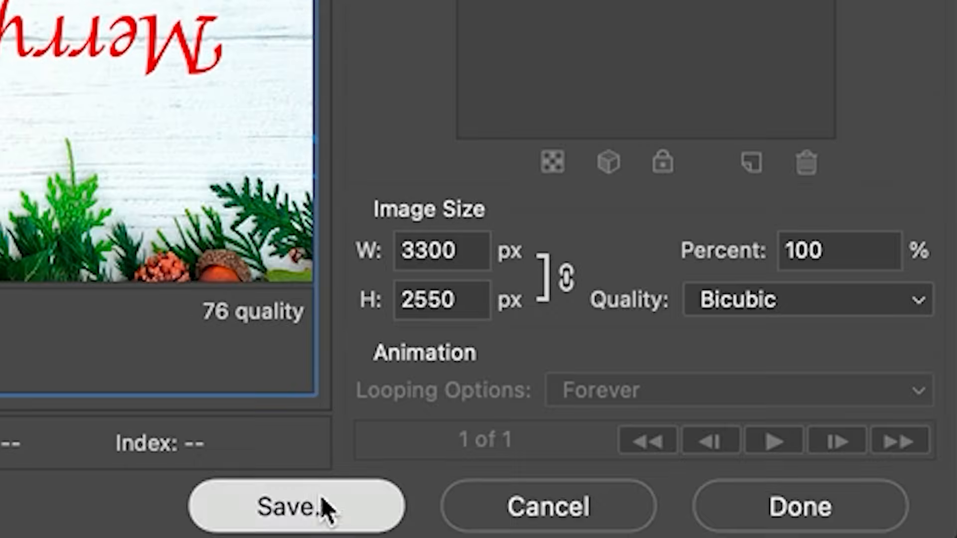
left_click(320, 503)
type("greeting card")
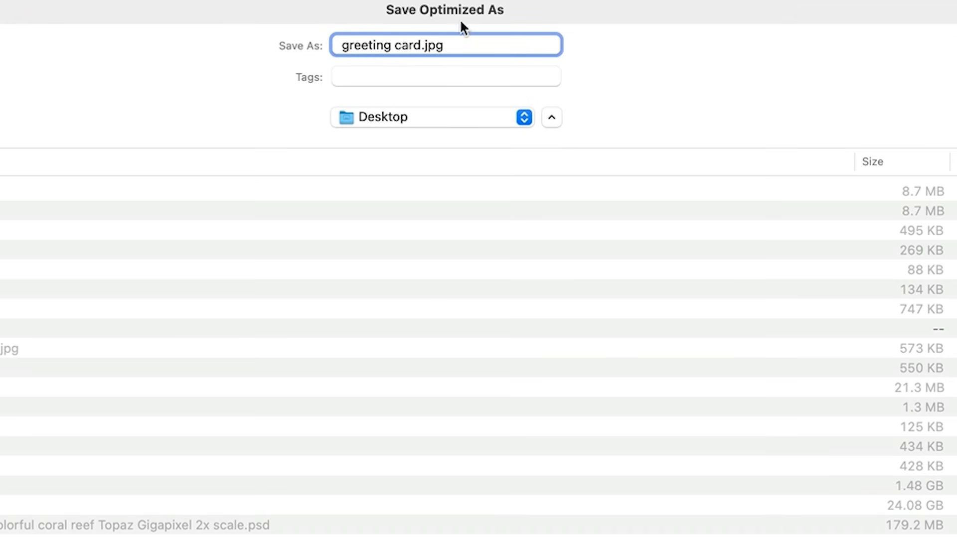